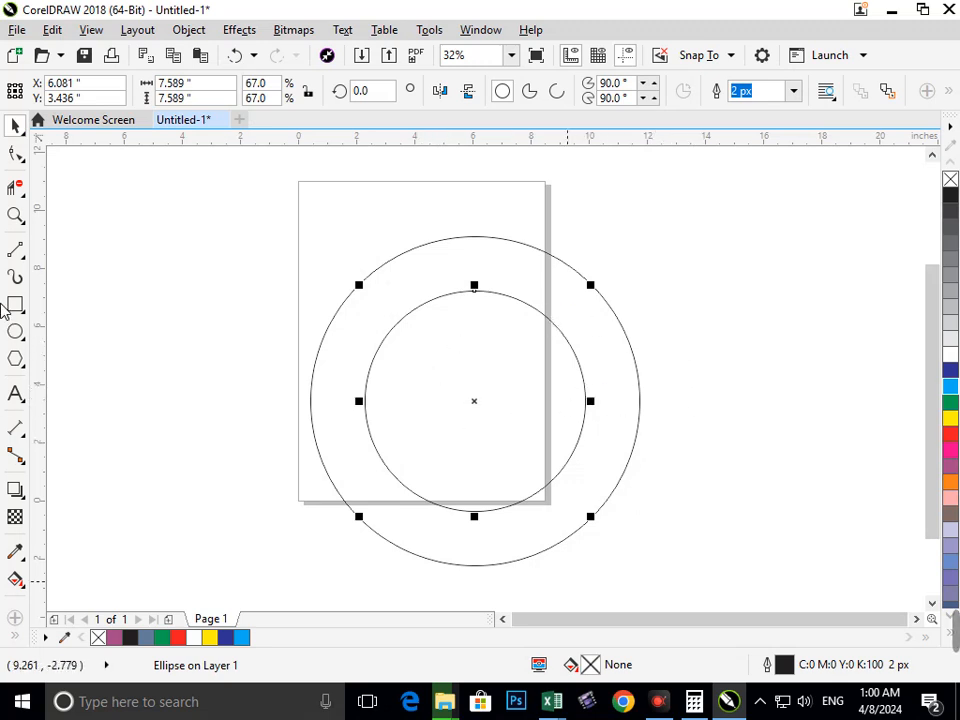
Step: Draw a horizontal bar about 6.7 by 1.7 inches beside the circles and fully round its ends
{"action": "left_click", "coordinate": [15, 303]}
{"action": "left_click_drag", "start_coordinate": [142, 204], "coordinate": [261, 248]}
{"action": "left_click", "coordinate": [21, 158]}
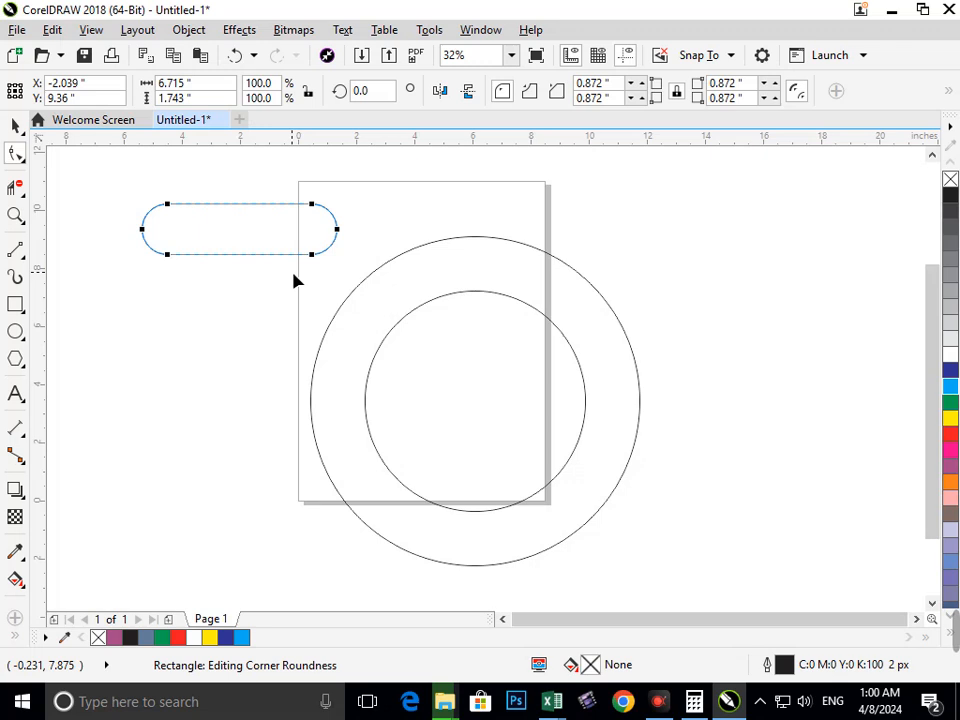
{"action": "left_click", "coordinate": [15, 126]}
{"action": "left_click", "coordinate": [285, 252]}
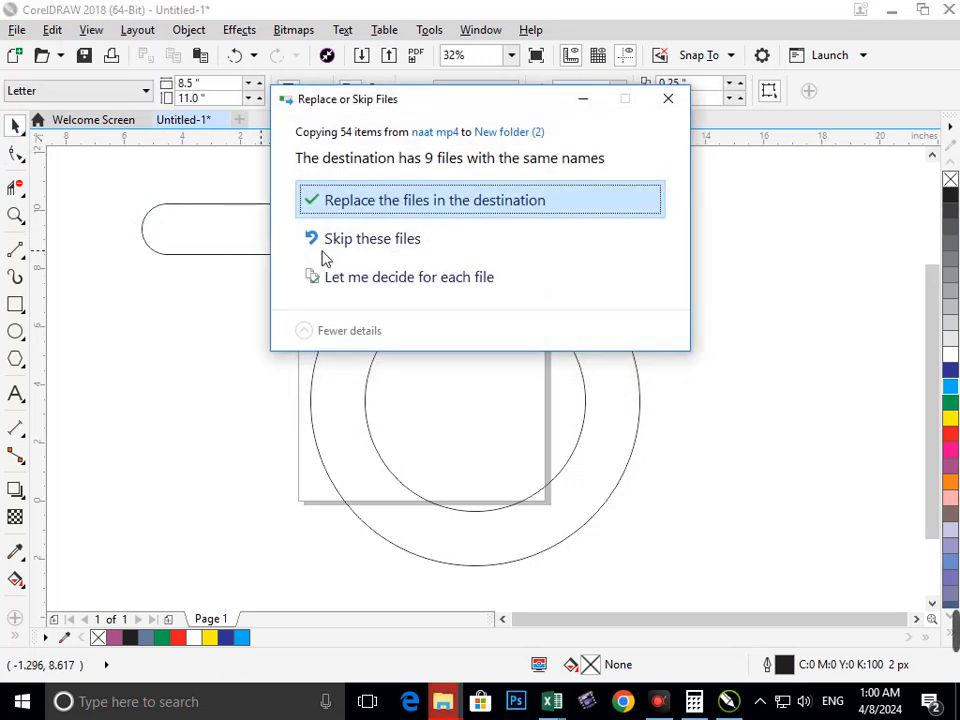
Step: Skip the files with the same names in the file-copy prompt
{"action": "left_click", "coordinate": [379, 240]}
Step: Make a copy of the rounded bar rotated 270 degrees and align it vertically under the original's left end
{"action": "left_click", "coordinate": [253, 250]}
{"action": "left_click", "coordinate": [296, 255]}
{"action": "left_click_drag", "start_coordinate": [351, 263], "coordinate": [214, 440]}
{"action": "right_click", "coordinate": [210, 383]}
{"action": "left_click_drag", "start_coordinate": [240, 291], "coordinate": [166, 369]}
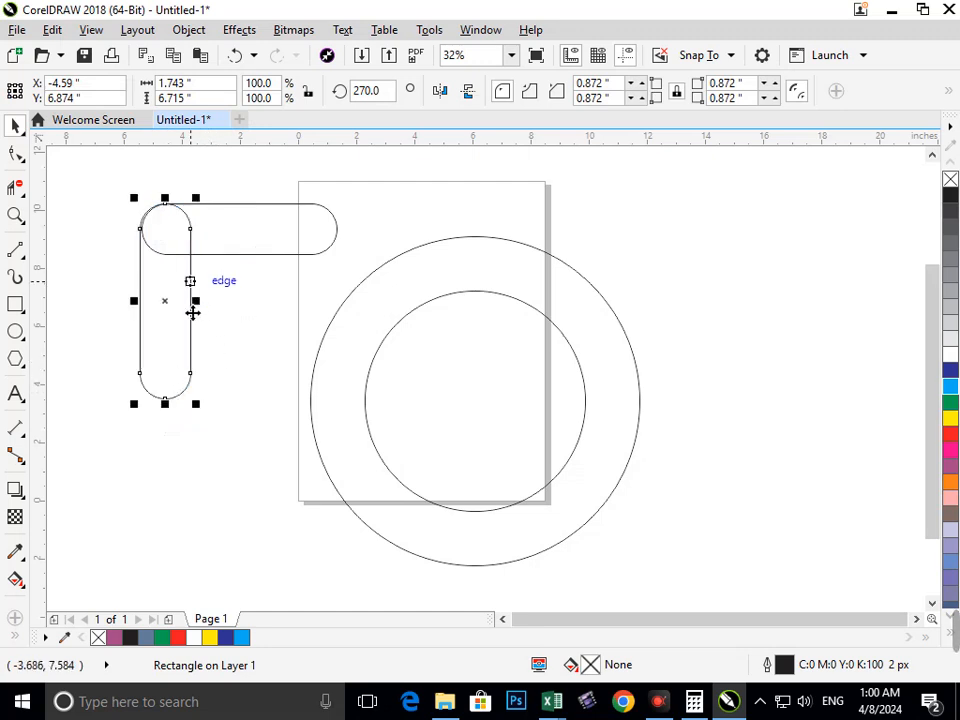
{"action": "key", "text": "Right"}
{"action": "key", "text": "Right"}
{"action": "key", "text": "Right"}
{"action": "key", "text": "Right"}
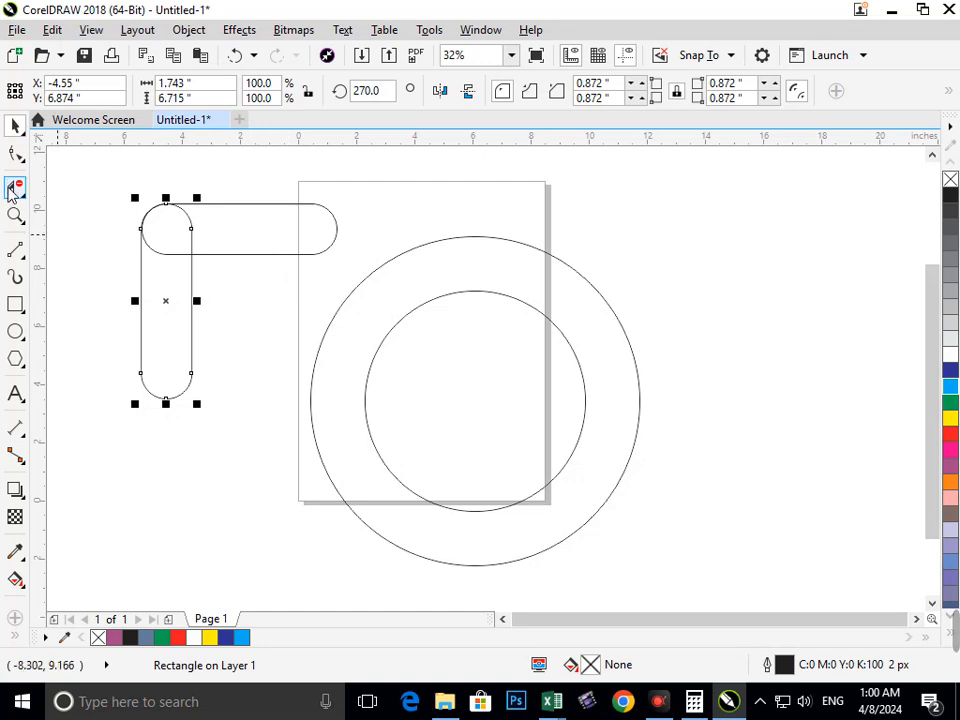
Step: Delete the overlapping line segments inside the corner where the two bars cross to form an L shape
{"action": "left_click", "coordinate": [14, 187]}
{"action": "left_click", "coordinate": [187, 254]}
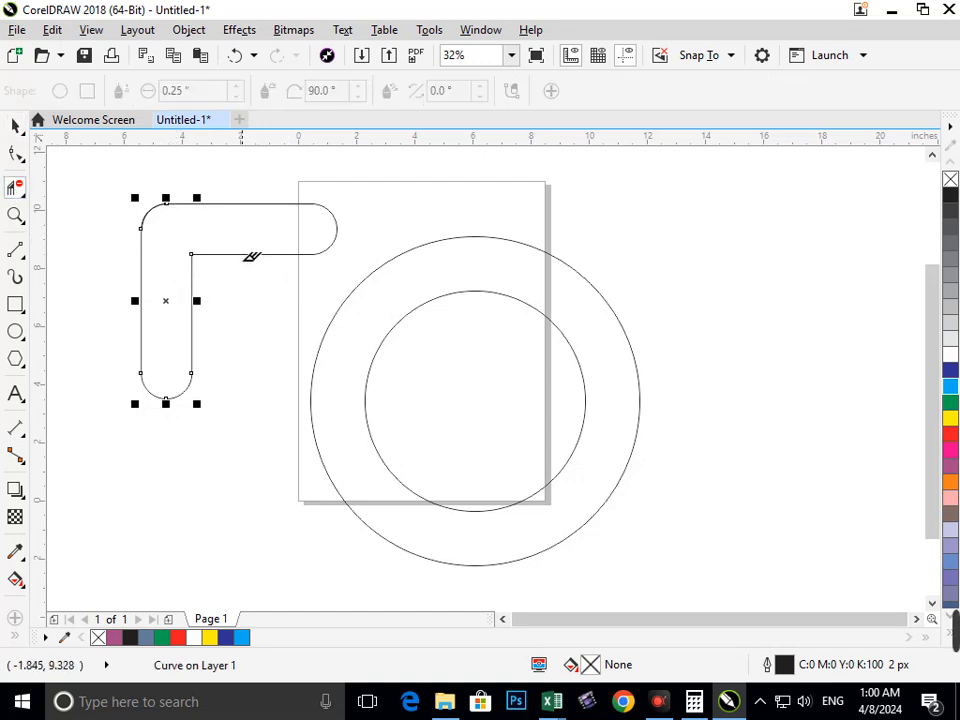
{"action": "left_click", "coordinate": [14, 125]}
Step: Place a copy of the L shape directly below the original, flipped both vertically and horizontally
{"action": "left_click", "coordinate": [133, 193]}
{"action": "left_click_drag", "start_coordinate": [327, 412], "coordinate": [356, 427]}
{"action": "left_click_drag", "start_coordinate": [246, 206], "coordinate": [273, 490]}
{"action": "left_click", "coordinate": [440, 92]}
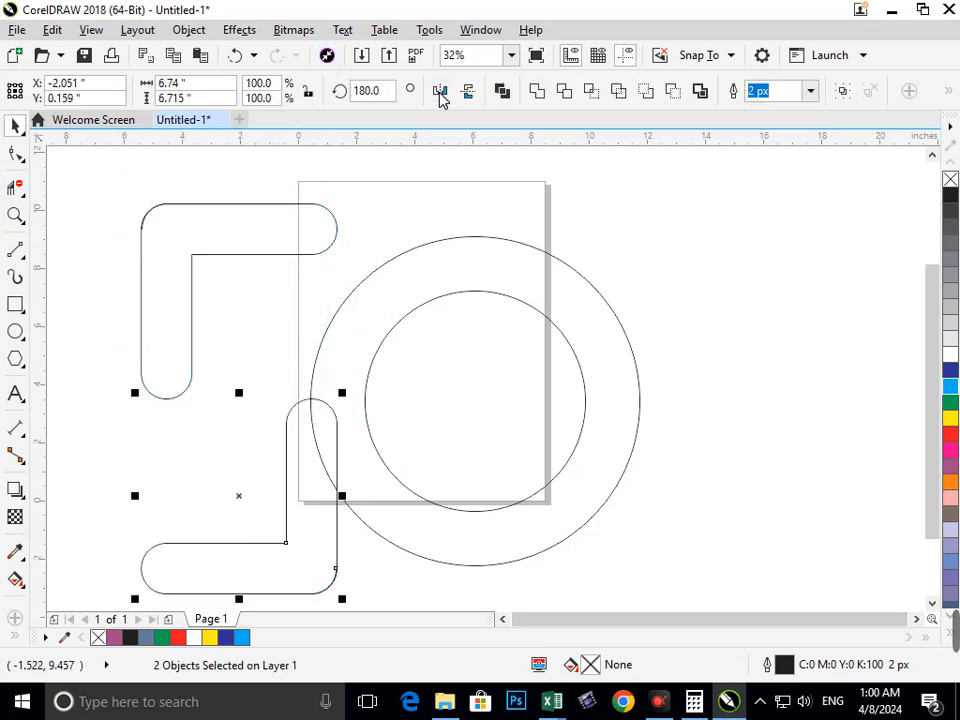
{"action": "mouse_move", "coordinate": [315, 521]}
{"action": "left_mouse_down"}
{"action": "mouse_move", "coordinate": [214, 484]}
{"action": "mouse_move", "coordinate": [268, 490]}
{"action": "mouse_move", "coordinate": [307, 519]}
{"action": "left_mouse_up"}
Step: Draw a bar about 6.74 by 3 inches between the two L shapes and fully round its corners
{"action": "left_click", "coordinate": [15, 305]}
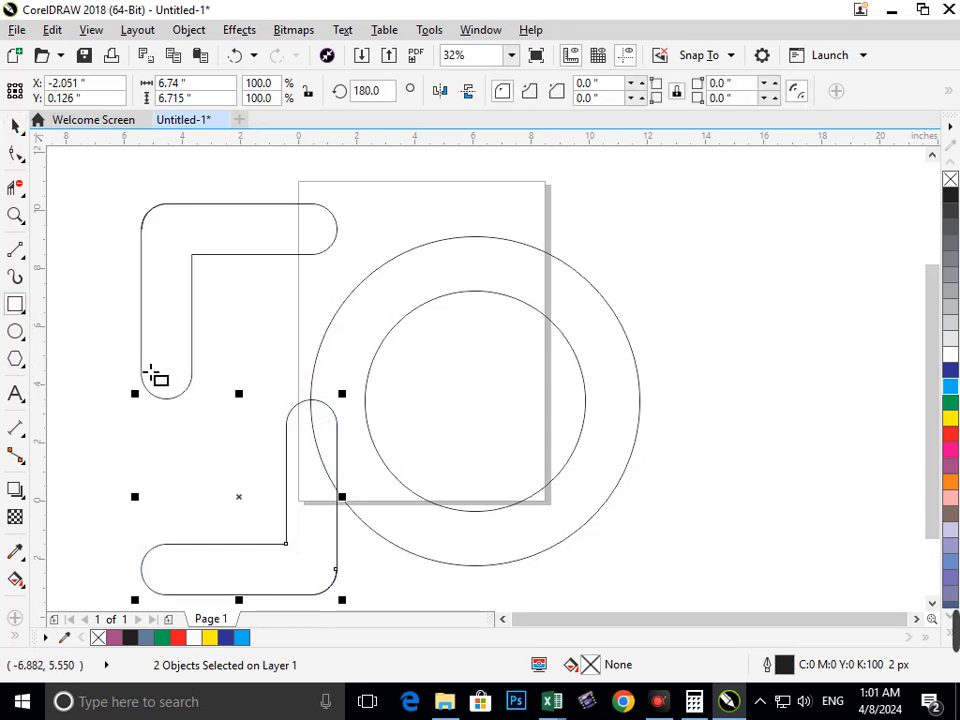
{"action": "left_click_drag", "start_coordinate": [141, 353], "coordinate": [340, 441]}
{"action": "left_click", "coordinate": [16, 156]}
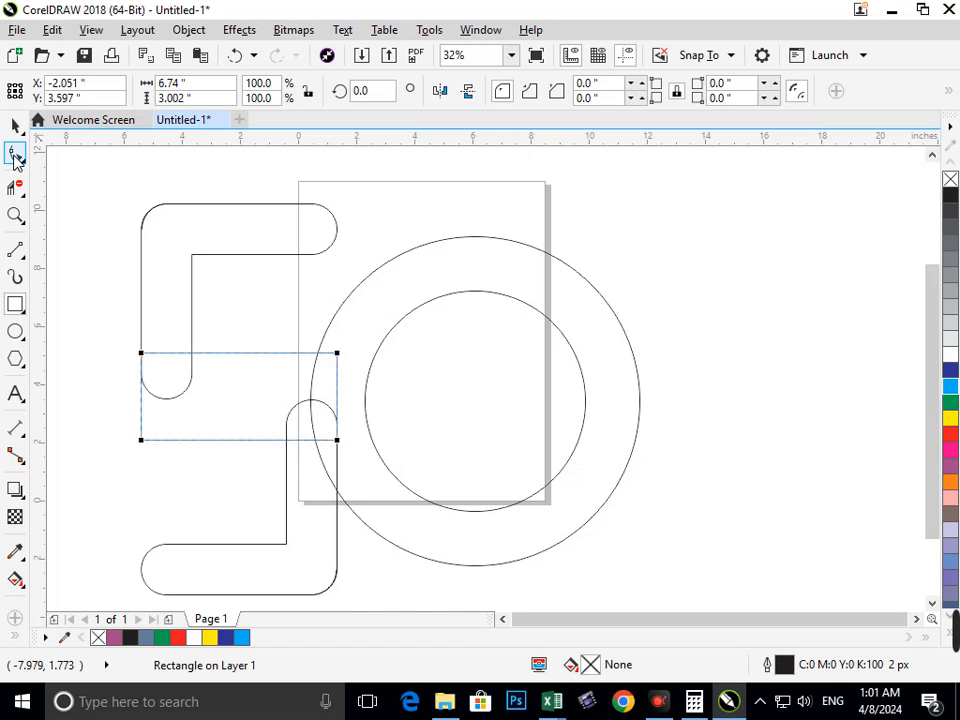
{"action": "left_click_drag", "start_coordinate": [336, 358], "coordinate": [190, 385]}
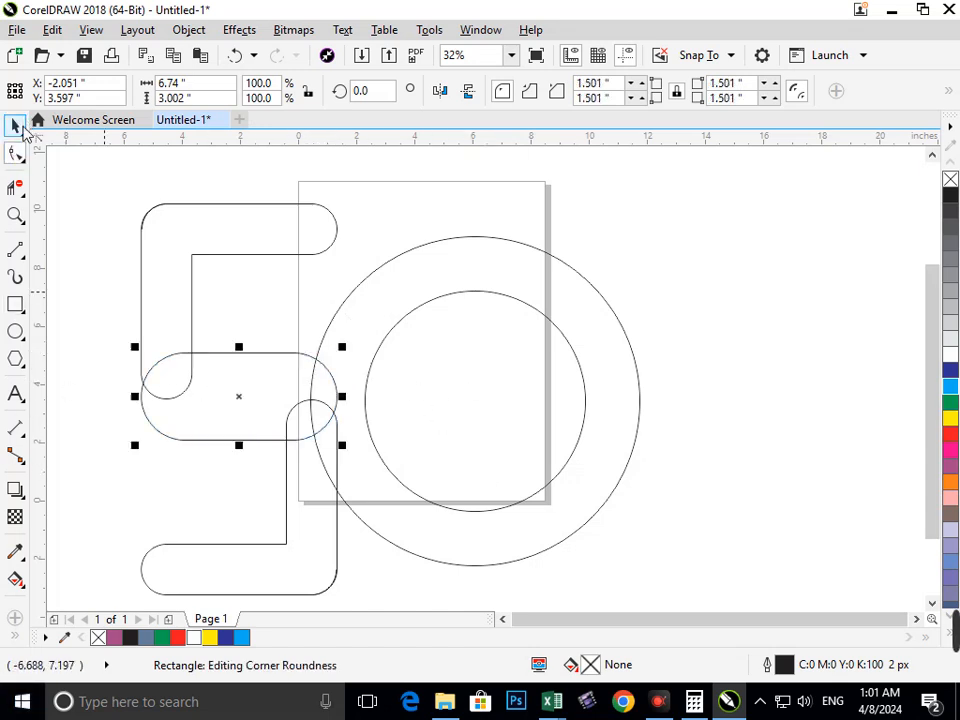
{"action": "left_click", "coordinate": [17, 125]}
Step: Move both concentric circles up and to the right, clear of the bar shapes
{"action": "left_click", "coordinate": [355, 393]}
{"action": "left_click", "coordinate": [425, 567]}
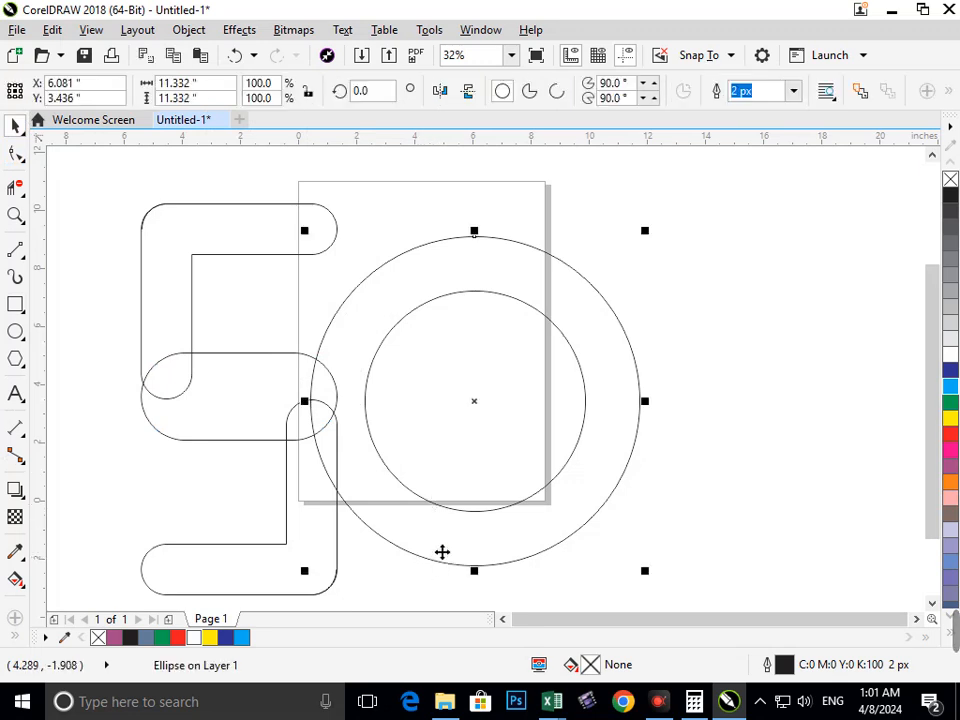
{"action": "left_click", "coordinate": [470, 510], "text": "shift"}
{"action": "left_click_drag", "start_coordinate": [470, 510], "coordinate": [503, 478]}
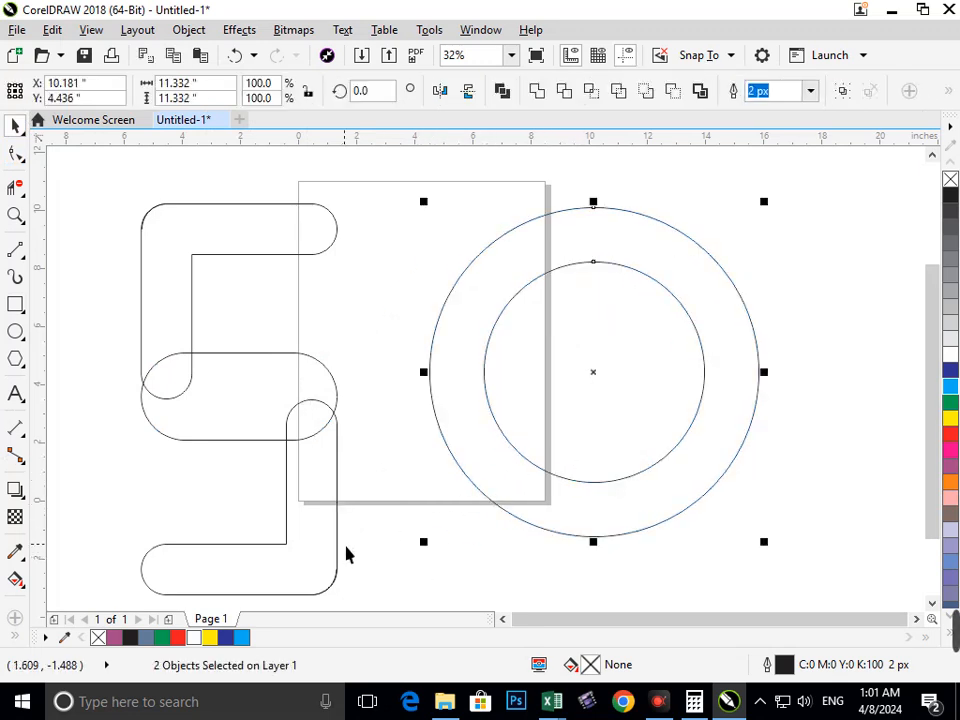
Step: Move the lower L shape up and the upper L shape down so their ends overlap the middle bar
{"action": "left_click", "coordinate": [328, 566]}
{"action": "left_click_drag", "start_coordinate": [289, 594], "coordinate": [324, 530]}
{"action": "key", "text": "ctrl+z"}
{"action": "left_click", "coordinate": [337, 516], "text": "shift"}
{"action": "left_click", "coordinate": [268, 425]}
{"action": "left_click_drag", "start_coordinate": [167, 328], "coordinate": [172, 358]}
{"action": "left_click_drag", "start_coordinate": [249, 266], "coordinate": [270, 310]}
{"action": "left_click", "coordinate": [77, 345]}
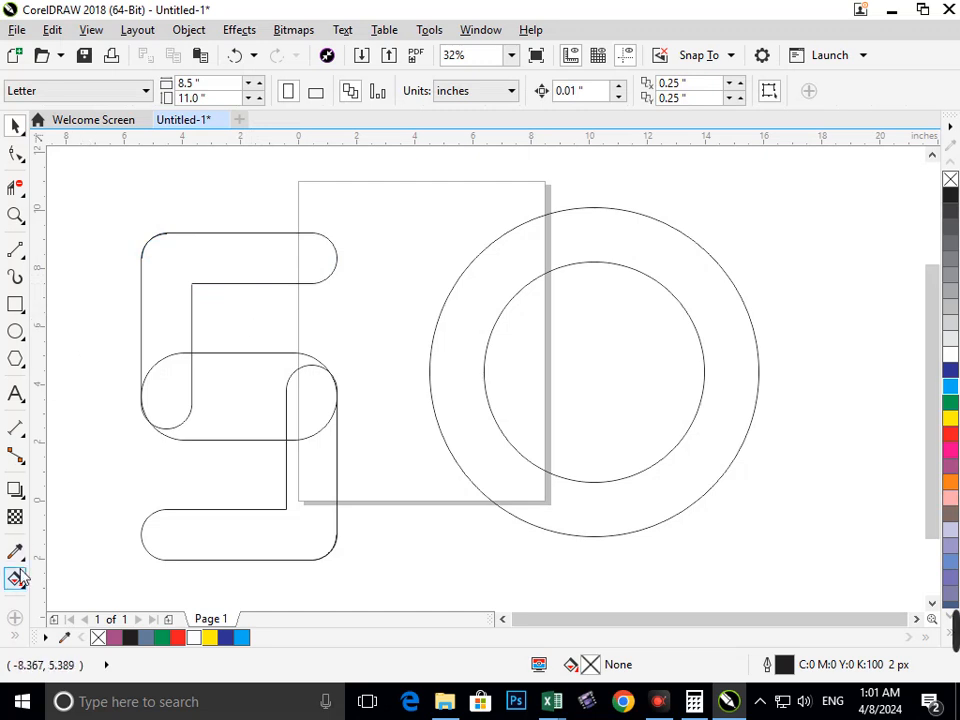
{"action": "left_click", "coordinate": [16, 638]}
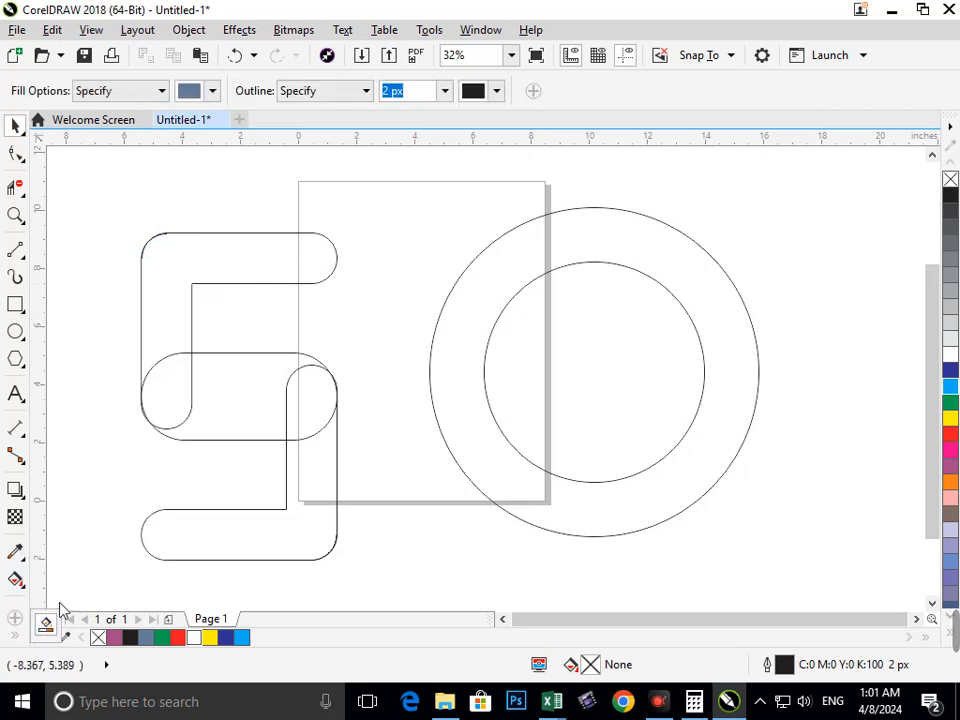
{"action": "left_click", "coordinate": [177, 320]}
{"action": "key", "text": "ctrl+z"}
{"action": "key", "text": "ctrl+shift+z"}
{"action": "key", "text": "ctrl+z"}
{"action": "left_click", "coordinate": [15, 125]}
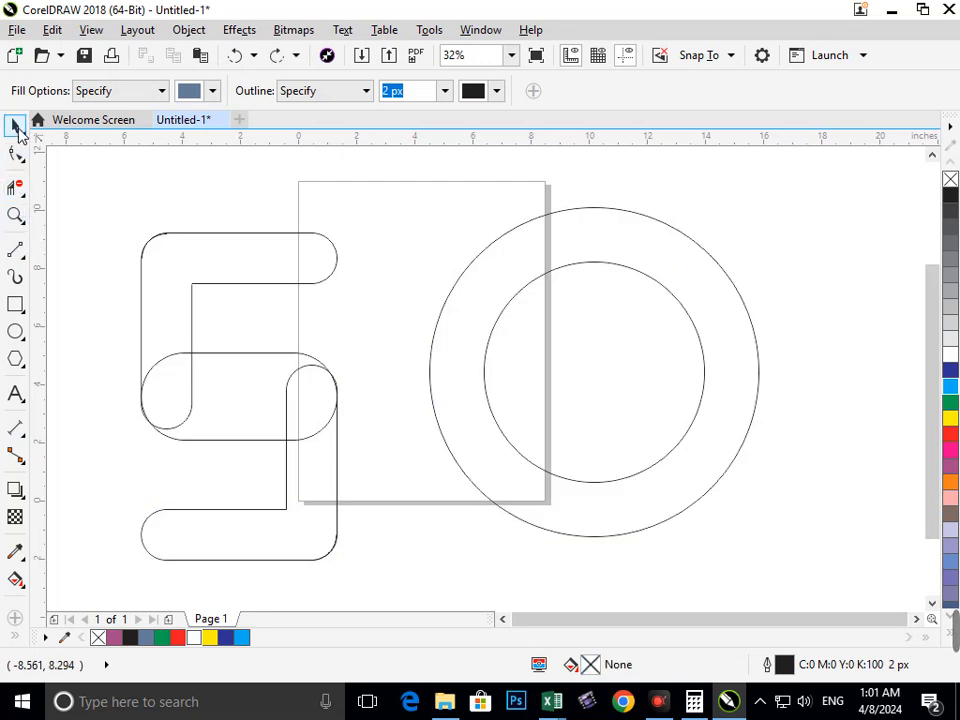
Step: Nudge the upper L shape's horizontal outline slightly left and down to close the gap in the contour
{"action": "left_click_drag", "start_coordinate": [209, 233], "coordinate": [204, 249]}
{"action": "key", "text": "ctrl+z"}
{"action": "key", "text": "Left"}
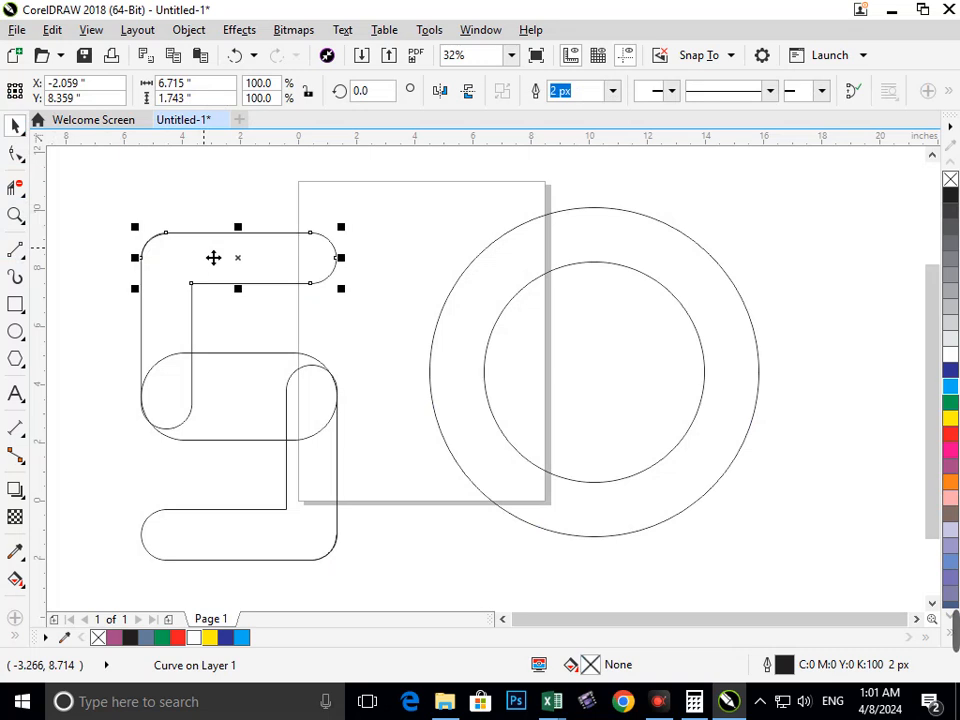
{"action": "key", "text": "Left"}
{"action": "key", "text": "Left"}
{"action": "key", "text": "Left"}
{"action": "key", "text": "Left"}
{"action": "key", "text": "Left"}
{"action": "key", "text": "Left"}
{"action": "key", "text": "Left"}
{"action": "key", "text": "Left"}
{"action": "key", "text": "Left"}
{"action": "key", "text": "Left"}
{"action": "key", "text": "Down"}
{"action": "key", "text": "Down"}
{"action": "key", "text": "Down"}
{"action": "key", "text": "Down"}
{"action": "key", "text": "Down"}
{"action": "key", "text": "Down"}
Step: Smart-fill both L shapes, the middle bar and the overlap areas with the current blue-gray
{"action": "left_click", "coordinate": [14, 640]}
{"action": "left_click", "coordinate": [48, 624]}
{"action": "left_click", "coordinate": [199, 279]}
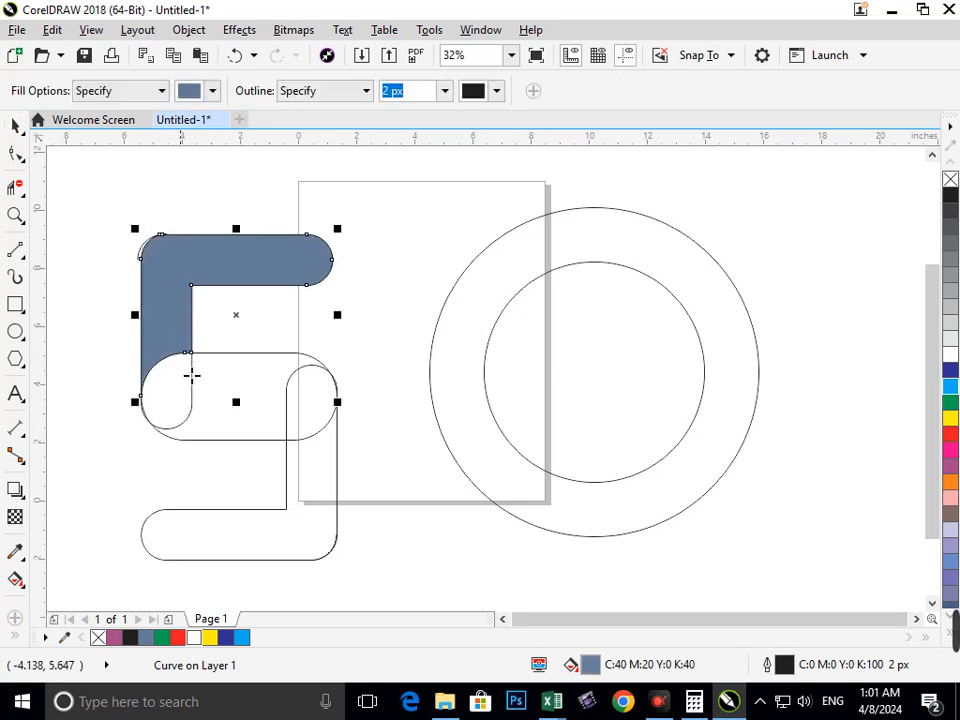
{"action": "left_click", "coordinate": [184, 377]}
{"action": "left_click", "coordinate": [244, 405]}
{"action": "left_click", "coordinate": [302, 405]}
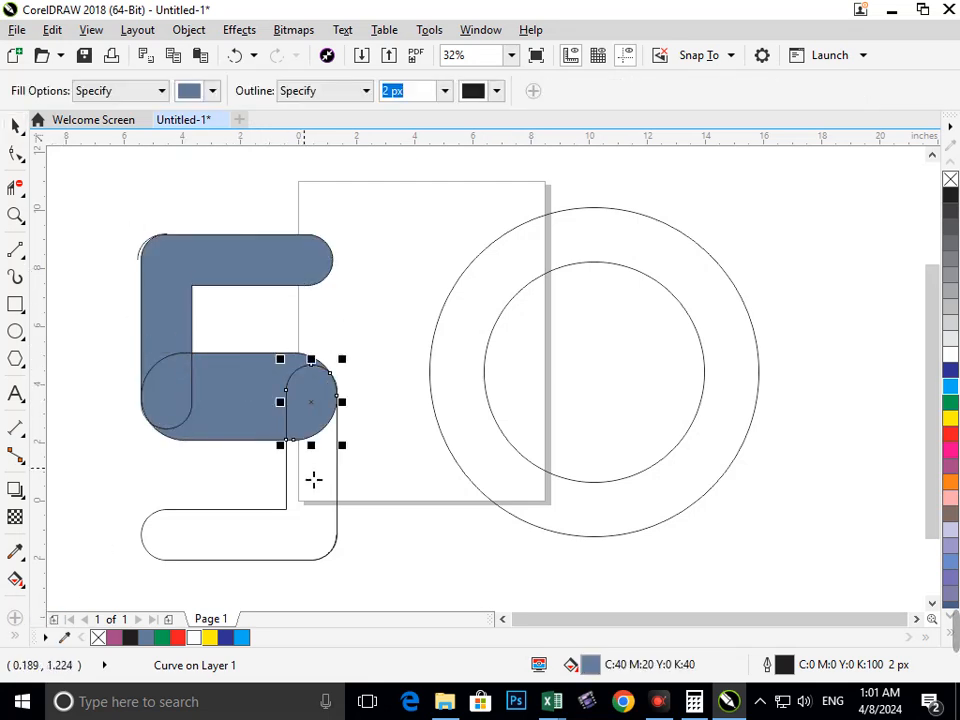
{"action": "left_click", "coordinate": [313, 480]}
Step: Weld the filled upper L shape with the overlap piece at its lower end
{"action": "key", "text": "F3"}
{"action": "key", "text": "F2"}
{"action": "left_click_drag", "start_coordinate": [341, 262], "coordinate": [626, 454]}
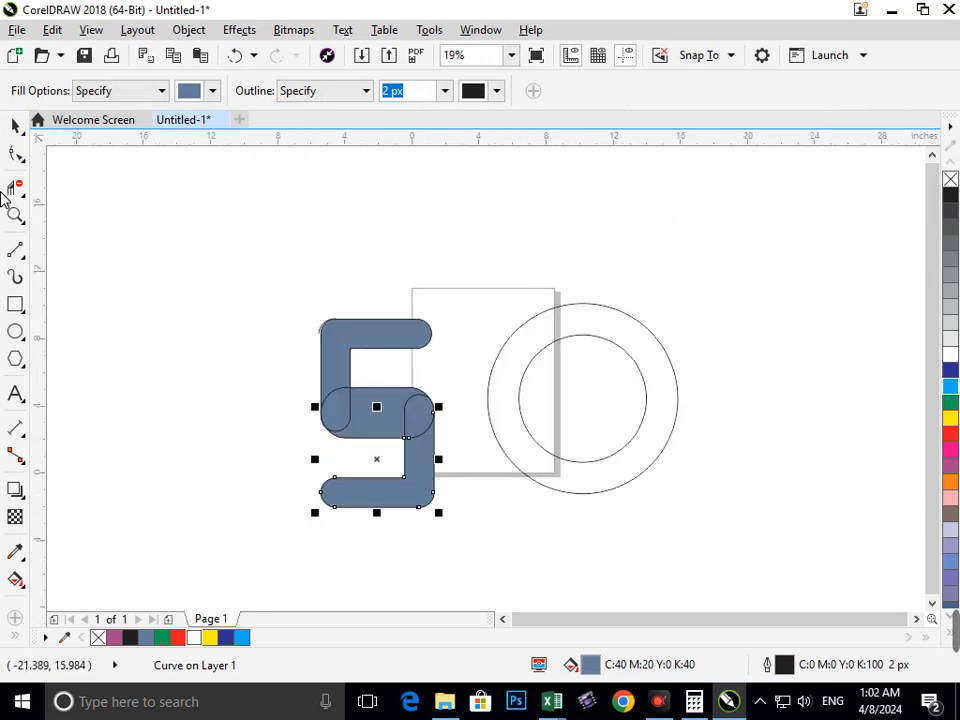
{"action": "left_click", "coordinate": [15, 125]}
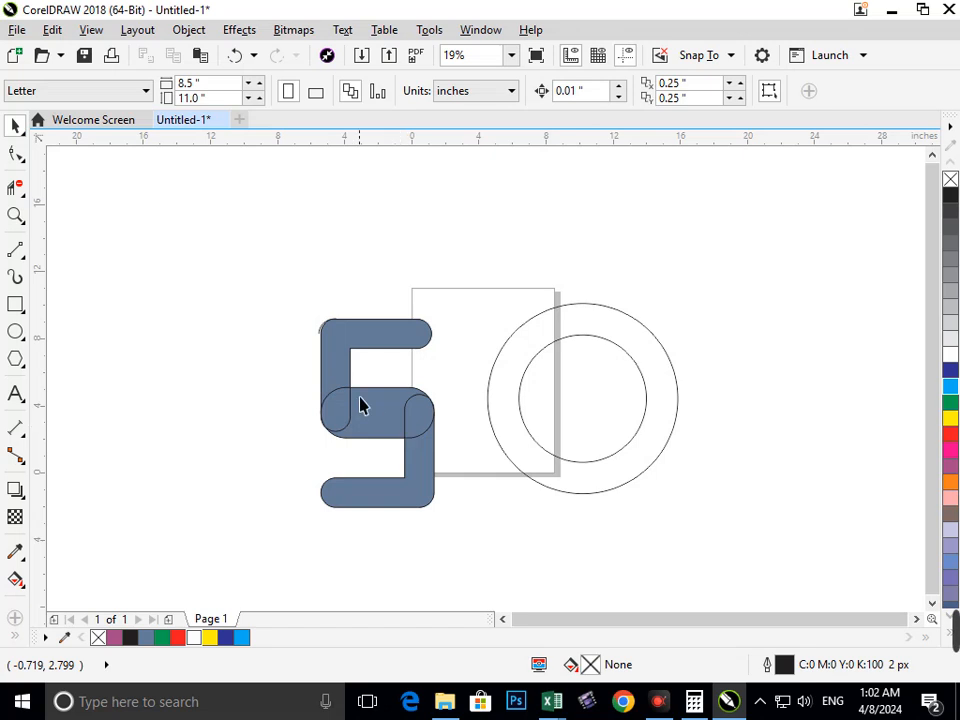
{"action": "left_click", "coordinate": [345, 356]}
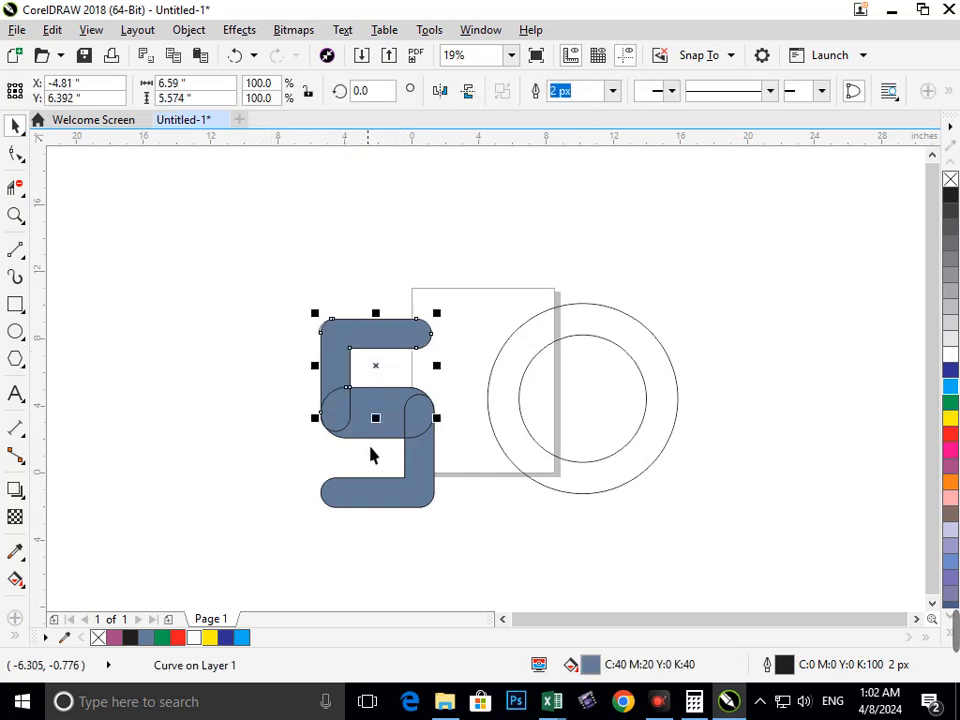
{"action": "left_click", "coordinate": [347, 420], "text": "shift"}
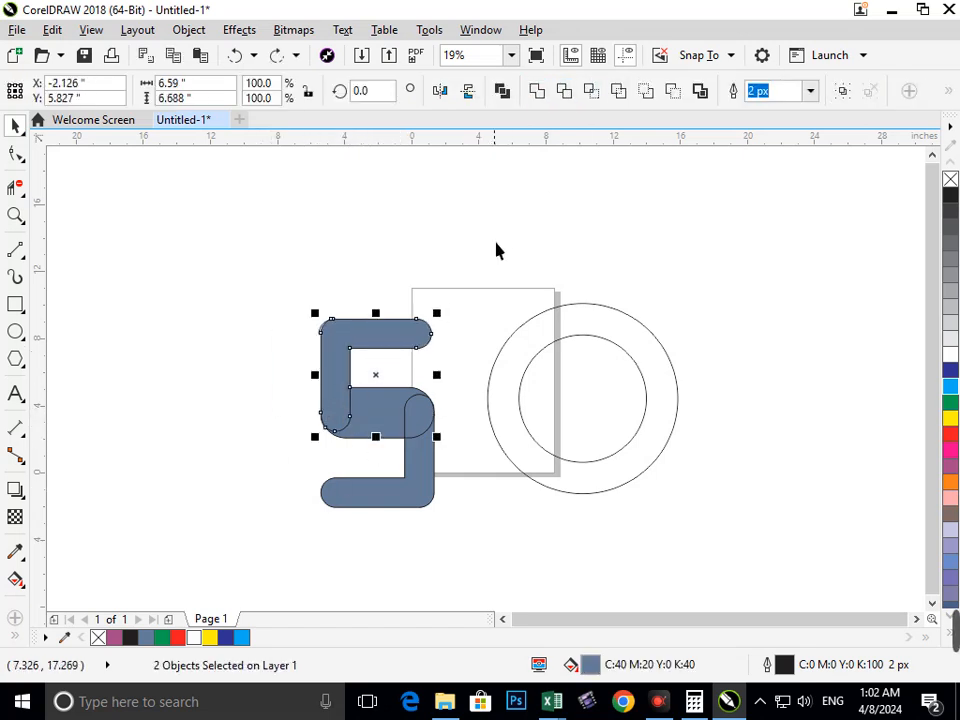
Step: Weld the filled lower L shape with the overlap piece at its upper end
{"action": "left_click", "coordinate": [353, 512]}
{"action": "left_click", "coordinate": [423, 427]}
{"action": "left_click", "coordinate": [432, 490], "text": "shift"}
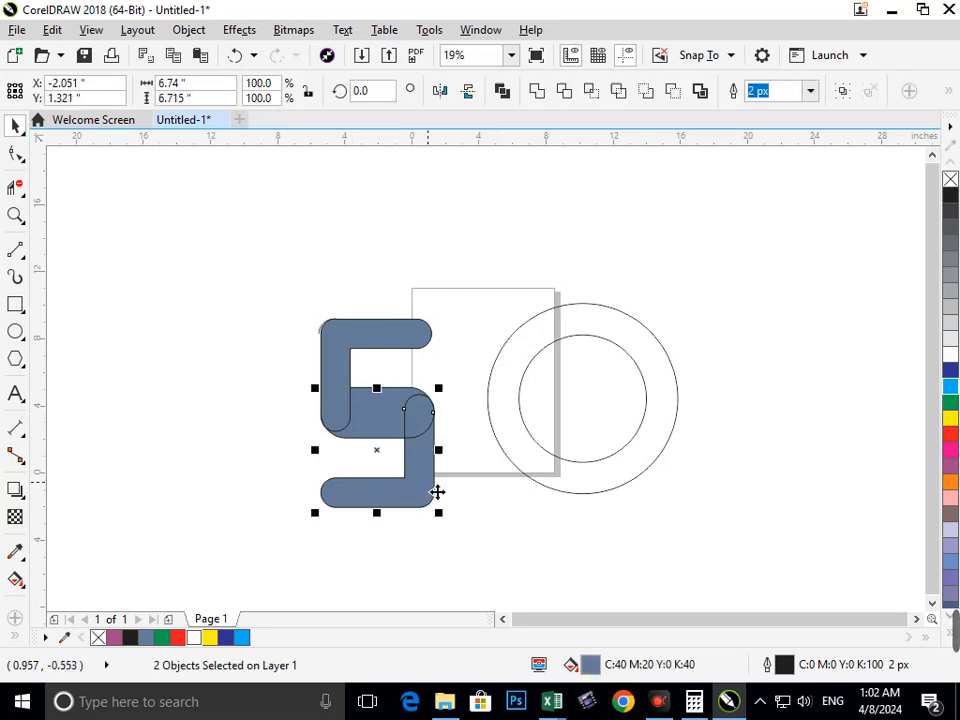
{"action": "left_click", "coordinate": [560, 229]}
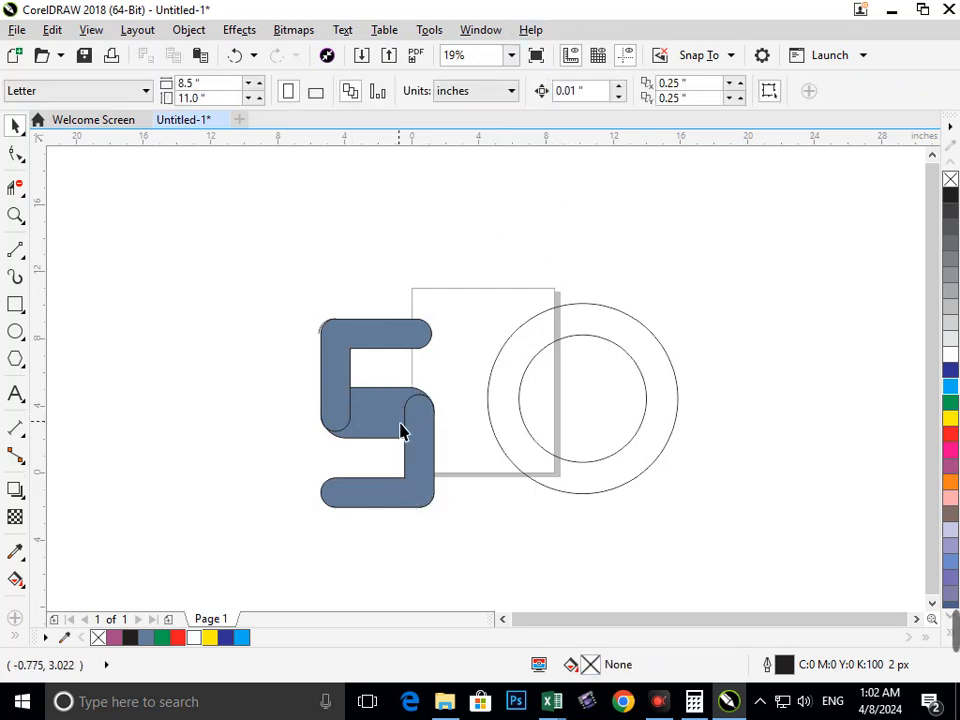
Step: Fill the middle piece of the S with green
{"action": "left_click_drag", "start_coordinate": [390, 410], "coordinate": [364, 460]}
{"action": "key", "text": "ctrl+z"}
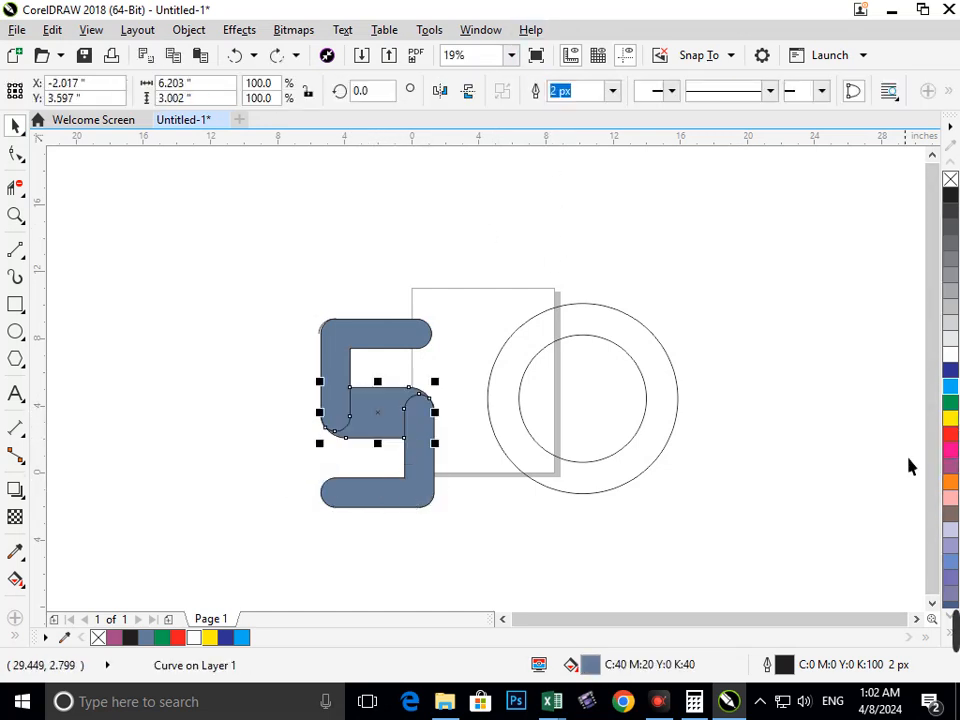
{"action": "left_click", "coordinate": [951, 403]}
{"action": "left_click", "coordinate": [686, 543]}
Step: Fill the upper and lower L shapes with dark blue
{"action": "left_click", "coordinate": [352, 374]}
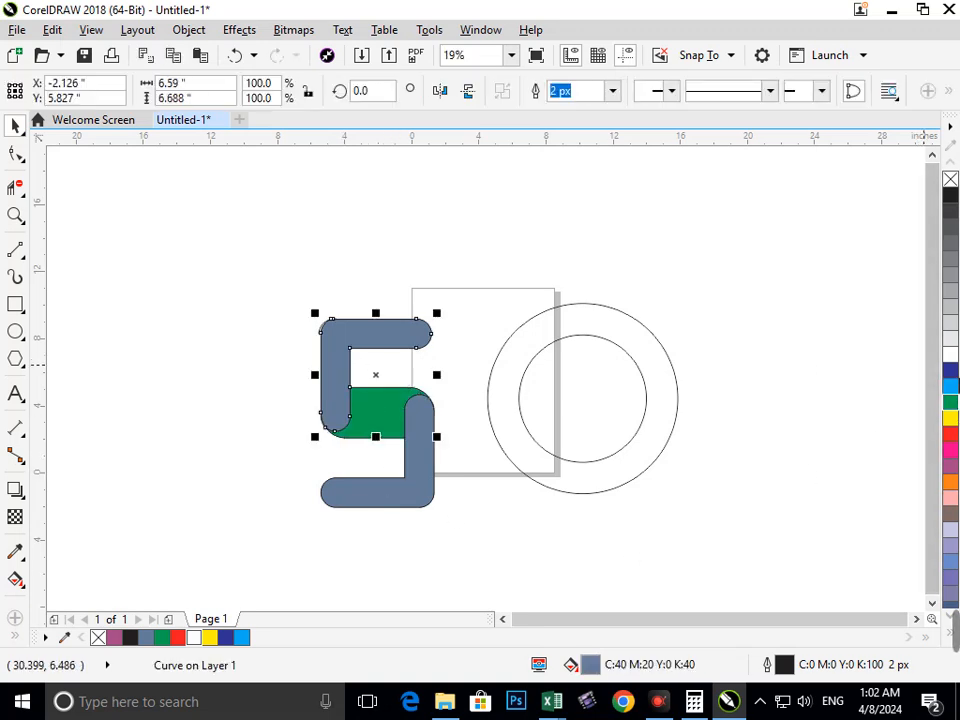
{"action": "left_click", "coordinate": [951, 371]}
{"action": "left_click", "coordinate": [388, 497]}
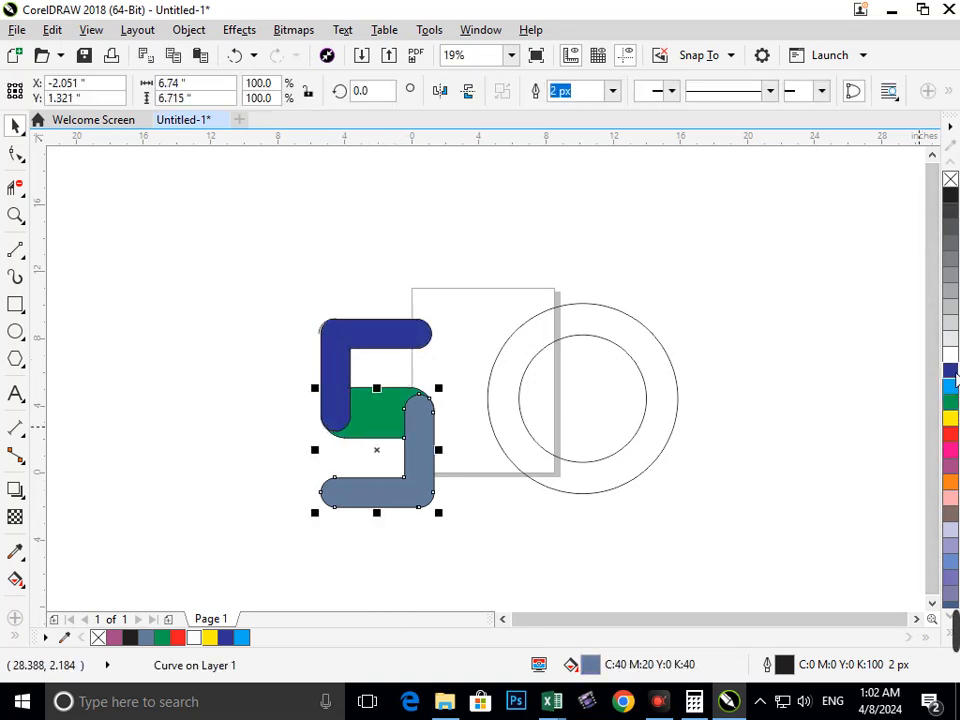
{"action": "left_click", "coordinate": [951, 371]}
Step: Resize all S pieces together to about 6.38 by 6.26 inches and place them over the circles' right half
{"action": "left_click", "coordinate": [167, 302]}
{"action": "left_click_drag", "start_coordinate": [444, 452], "coordinate": [471, 557]}
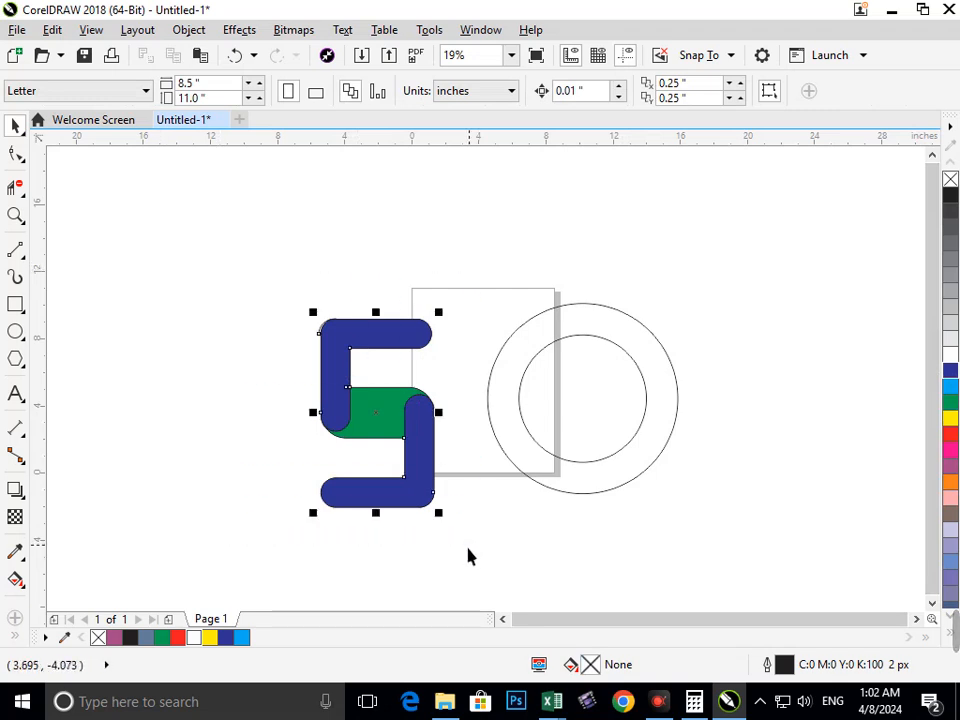
{"action": "left_click_drag", "start_coordinate": [377, 512], "coordinate": [390, 460]}
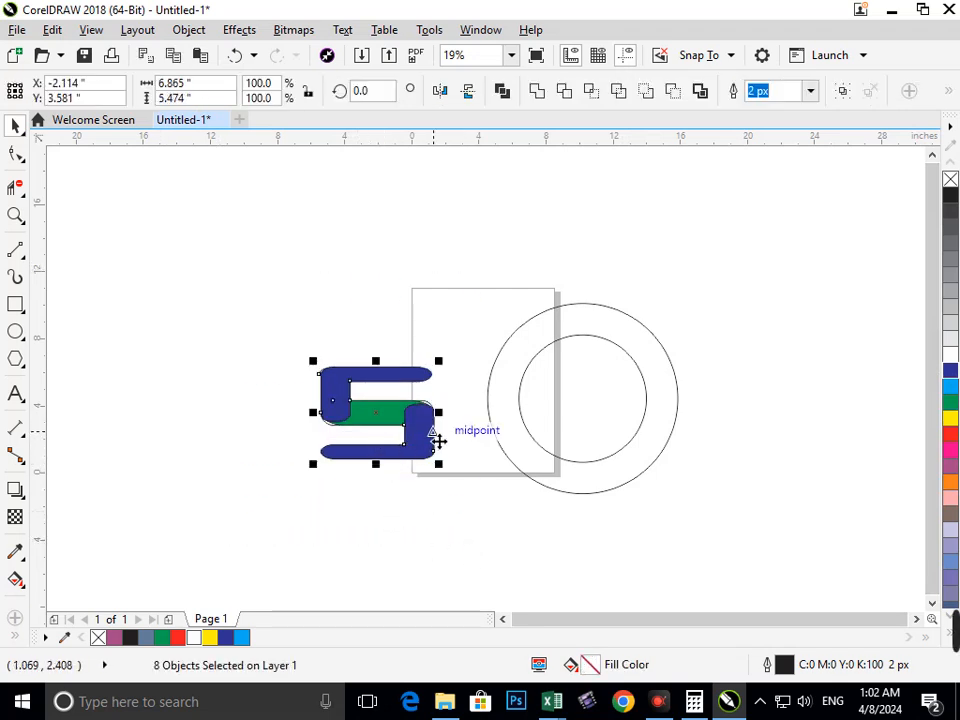
{"action": "left_click_drag", "start_coordinate": [440, 414], "coordinate": [672, 420]}
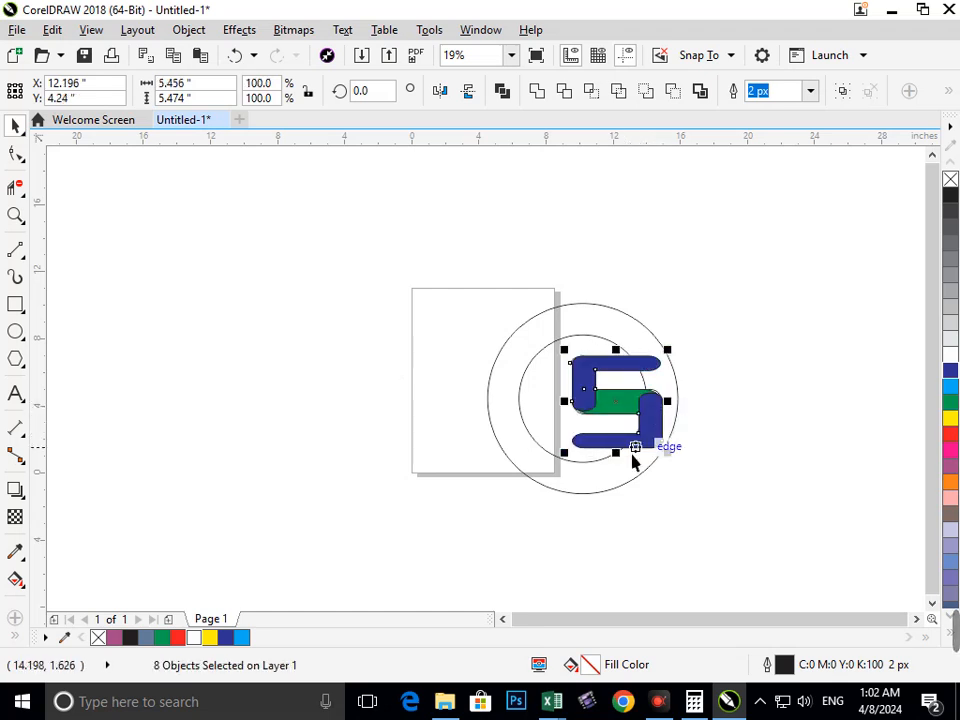
{"action": "mouse_move", "coordinate": [626, 467]}
{"action": "left_mouse_down"}
{"action": "mouse_move", "coordinate": [626, 484]}
{"action": "mouse_move", "coordinate": [626, 467]}
{"action": "left_mouse_up"}
{"action": "left_click_drag", "start_coordinate": [668, 400], "coordinate": [690, 412]}
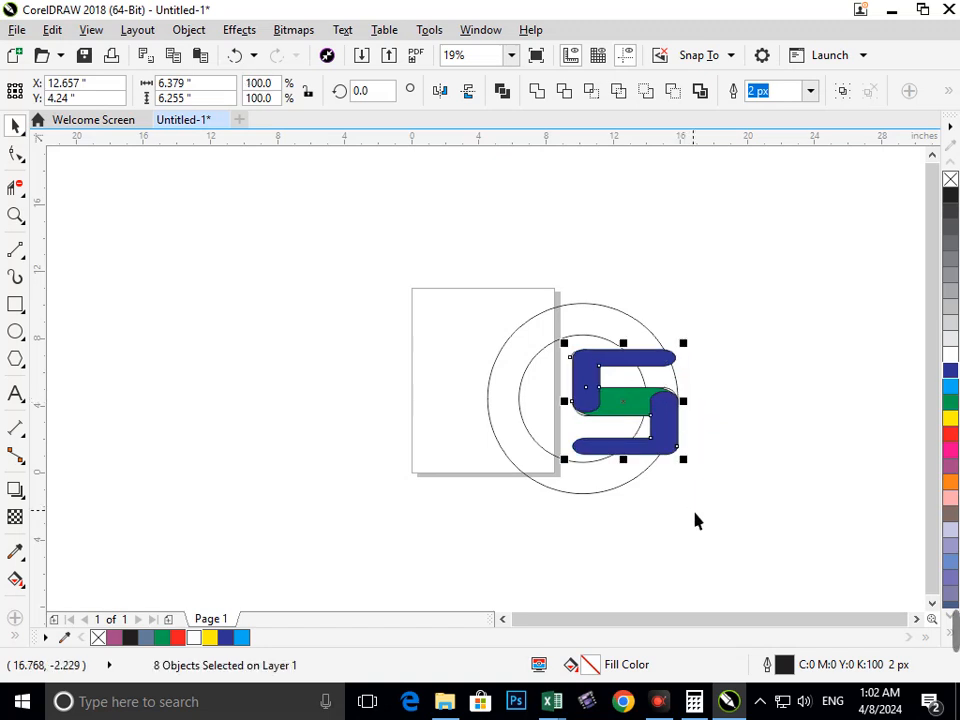
Step: Examine how the right edge of the S lines up with the outer circle
{"action": "left_click", "coordinate": [688, 525]}
{"action": "key", "text": "F2"}
{"action": "left_click_drag", "start_coordinate": [446, 248], "coordinate": [808, 557]}
{"action": "key", "text": "F2"}
{"action": "left_click_drag", "start_coordinate": [491, 312], "coordinate": [701, 468]}
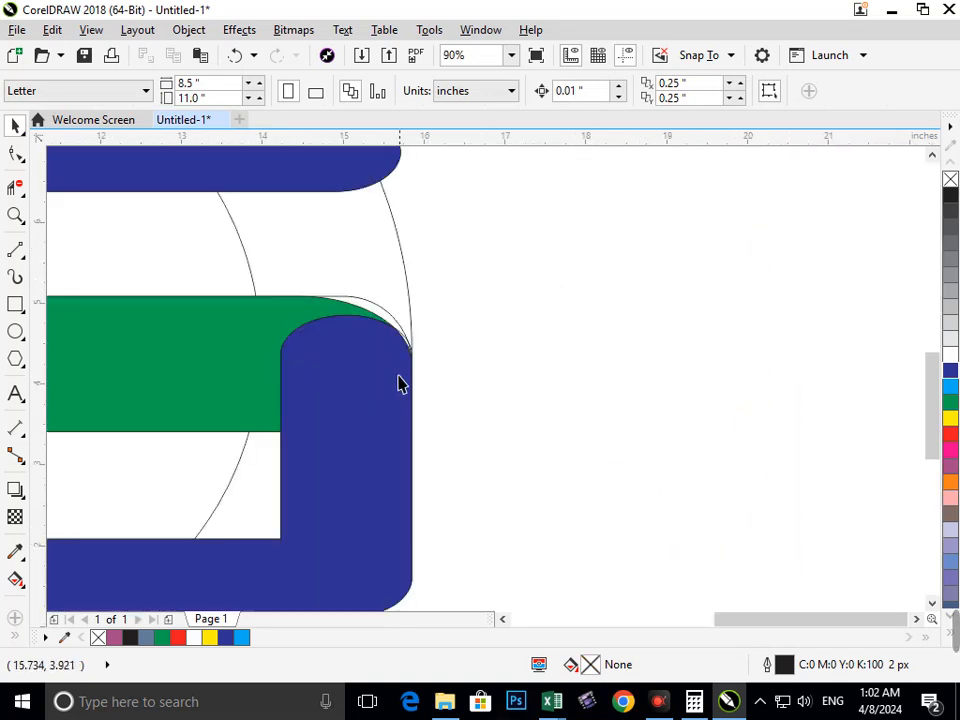
{"action": "left_click", "coordinate": [400, 328]}
{"action": "left_click", "coordinate": [525, 315]}
{"action": "key", "text": "F3"}
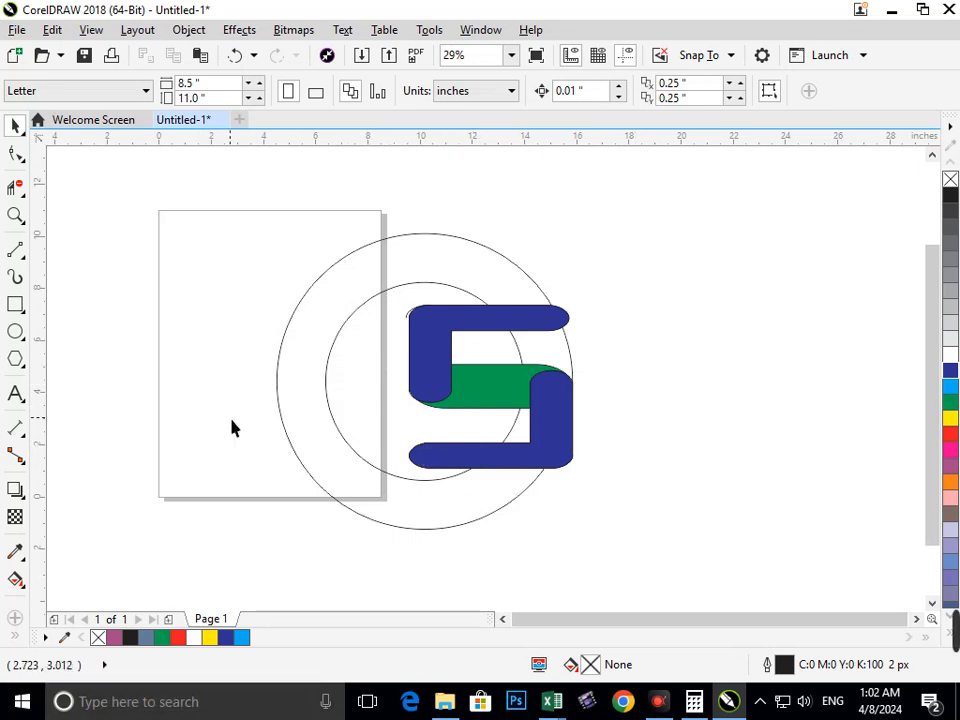
Step: Draw a tall rectangle covering the right half of the circles and the S shape
{"action": "left_click", "coordinate": [16, 304]}
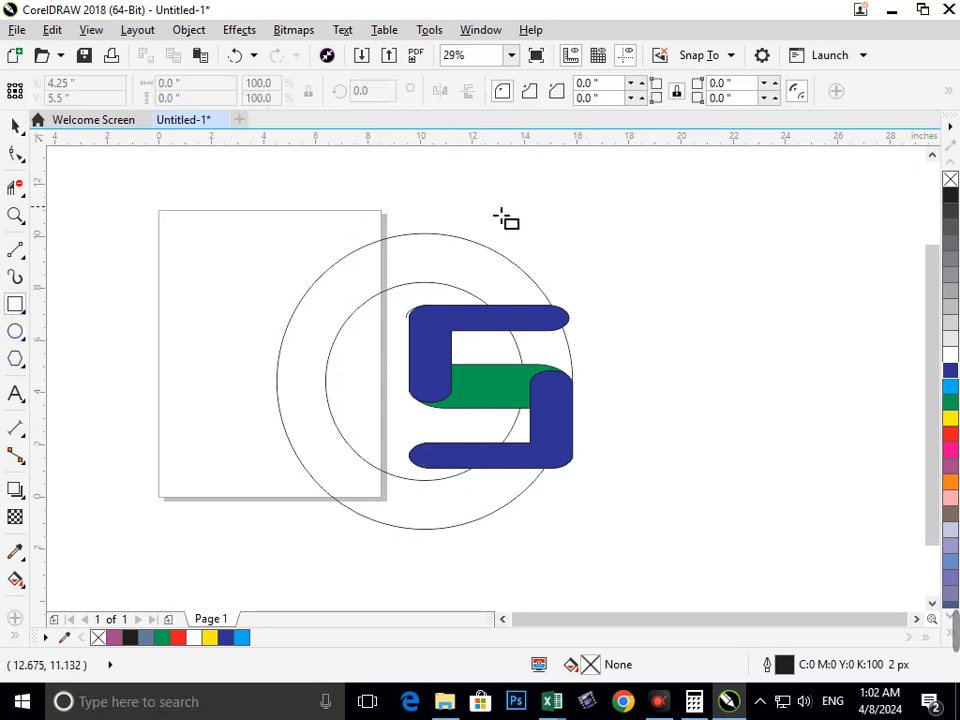
{"action": "left_click_drag", "start_coordinate": [416, 190], "coordinate": [587, 547]}
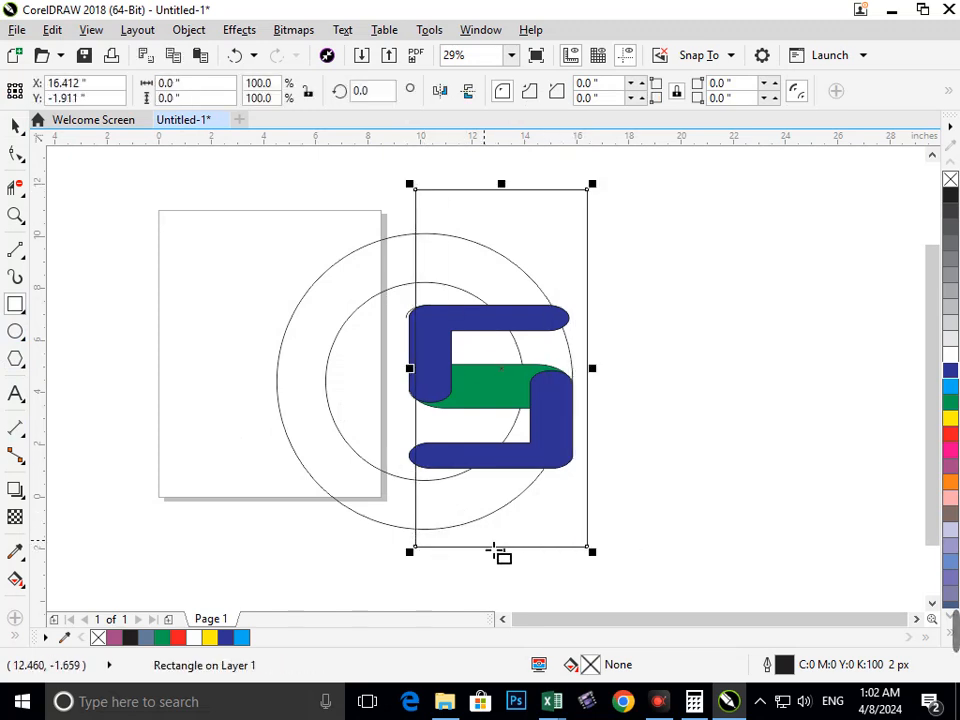
{"action": "left_click", "coordinate": [15, 125]}
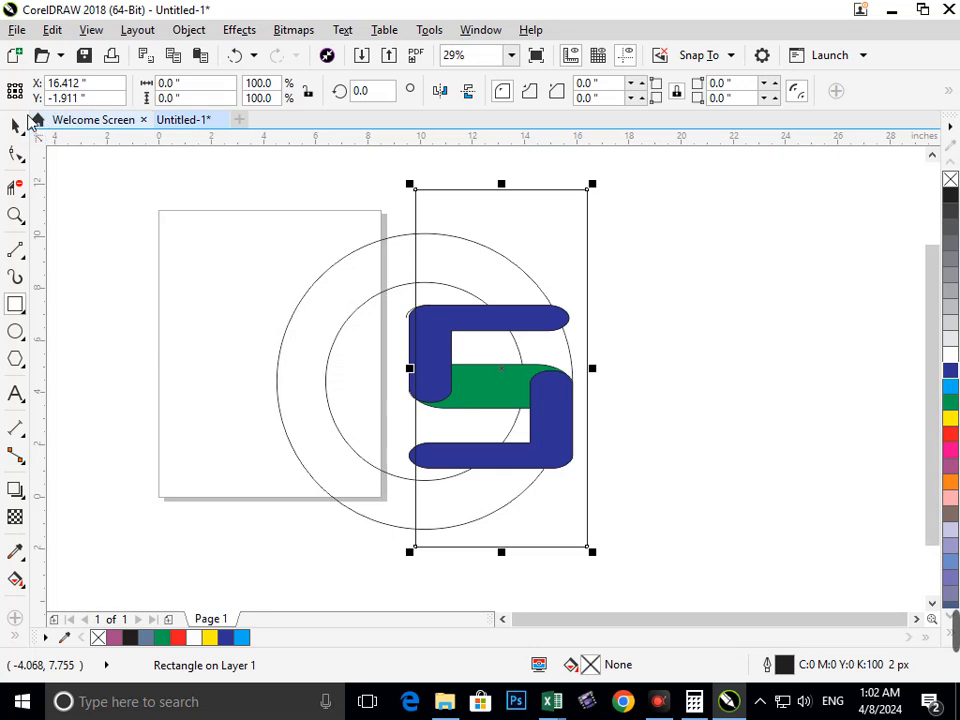
Step: Reposition the tall rectangle so it encloses the S shape and place a copy about 0.93 inches to its left
{"action": "left_click", "coordinate": [197, 406]}
{"action": "left_click_drag", "start_coordinate": [460, 552], "coordinate": [486, 559]}
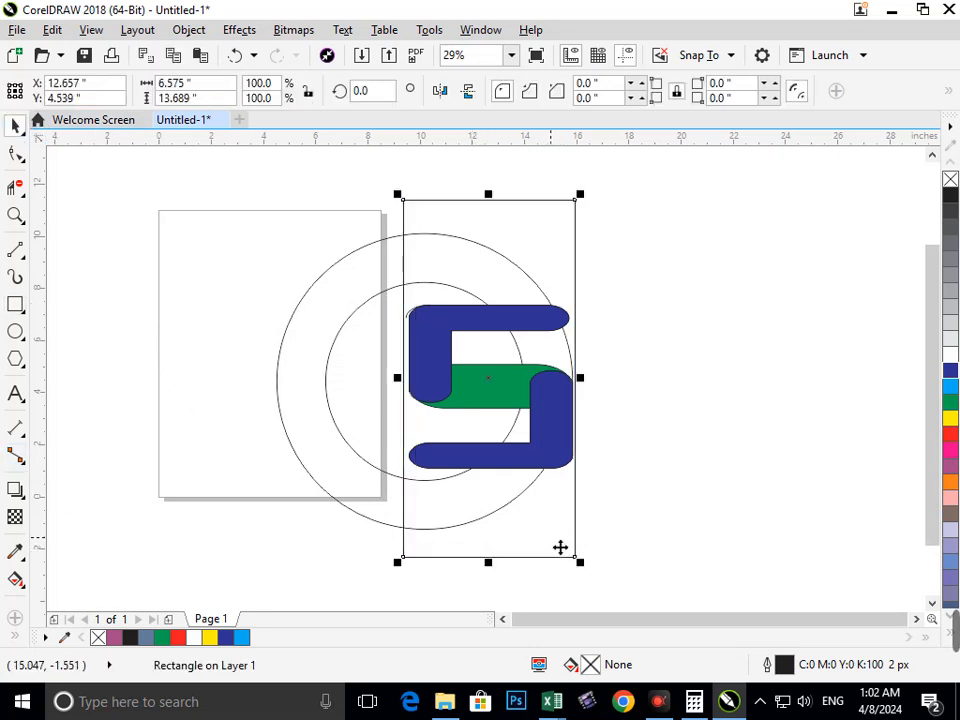
{"action": "left_click_drag", "start_coordinate": [553, 551], "coordinate": [491, 555]}
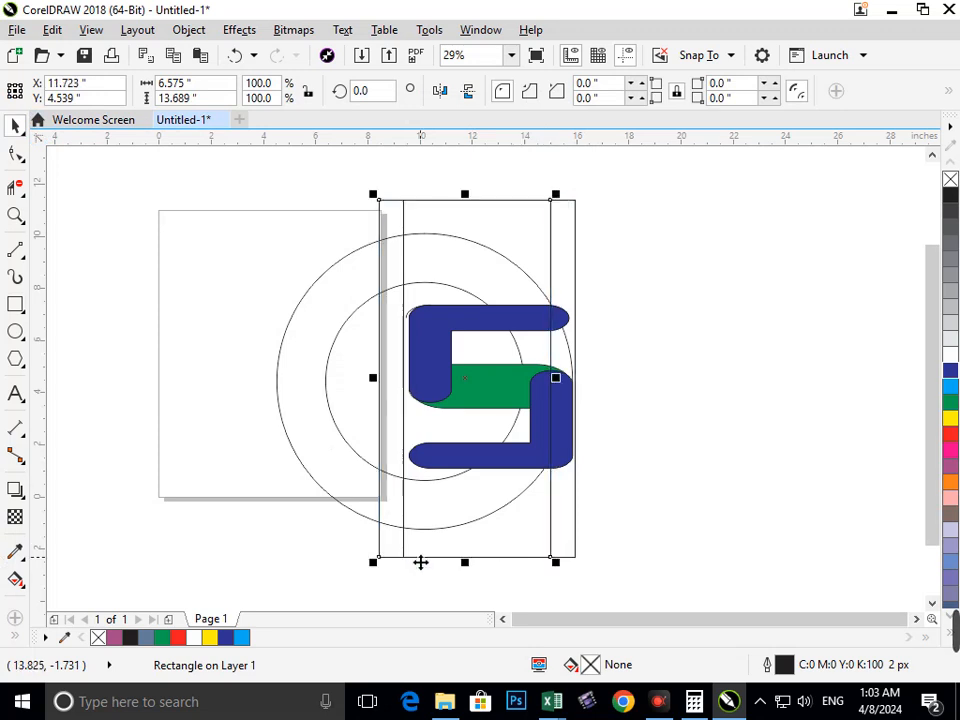
Step: Smart-fill the ring's left section and the upper and lower strips between the rectangles' left edges with blue-gray
{"action": "left_click", "coordinate": [45, 622]}
{"action": "left_click", "coordinate": [363, 476]}
{"action": "left_click", "coordinate": [399, 504]}
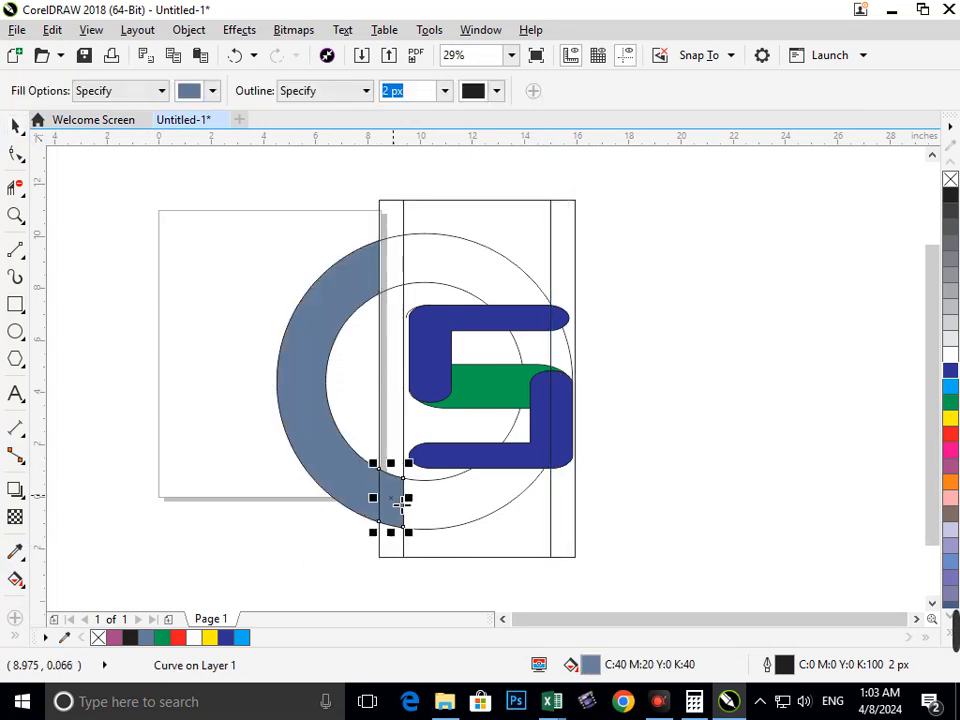
{"action": "left_click", "coordinate": [397, 285]}
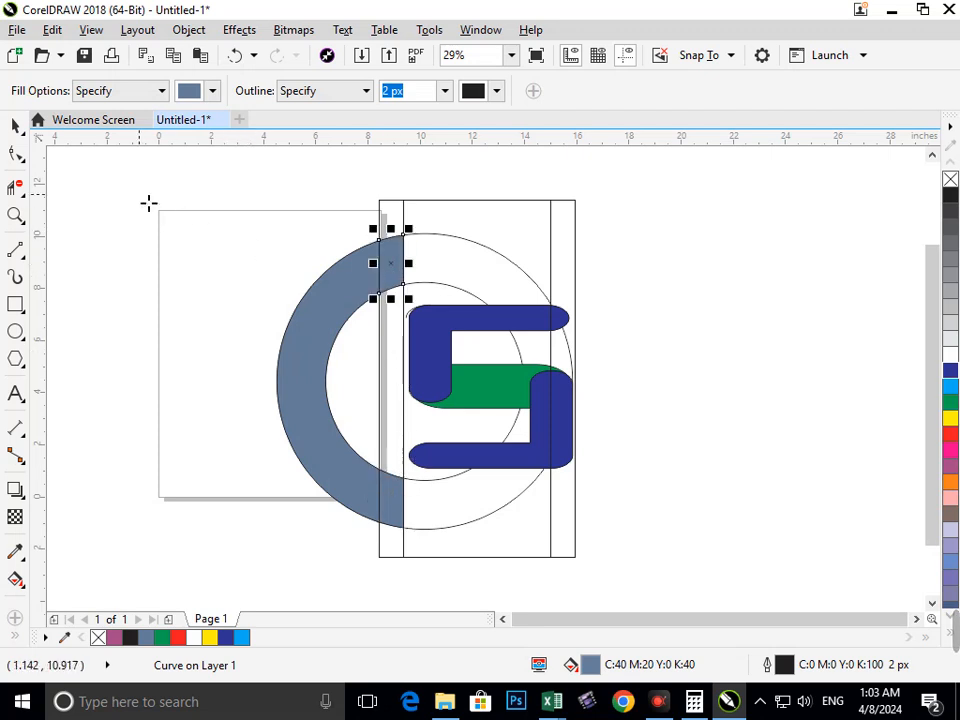
Step: Place two lowered copies of the tall rectangle, with top edges crossing the S's top arm and just above its bottom arm
{"action": "left_click", "coordinate": [15, 125]}
{"action": "left_click", "coordinate": [60, 168]}
{"action": "left_click_drag", "start_coordinate": [455, 214], "coordinate": [444, 440]}
Step: Smart-fill the lower and upper strip pieces extending inside the inner circle left of the S with blue-gray
{"action": "left_click", "coordinate": [15, 634]}
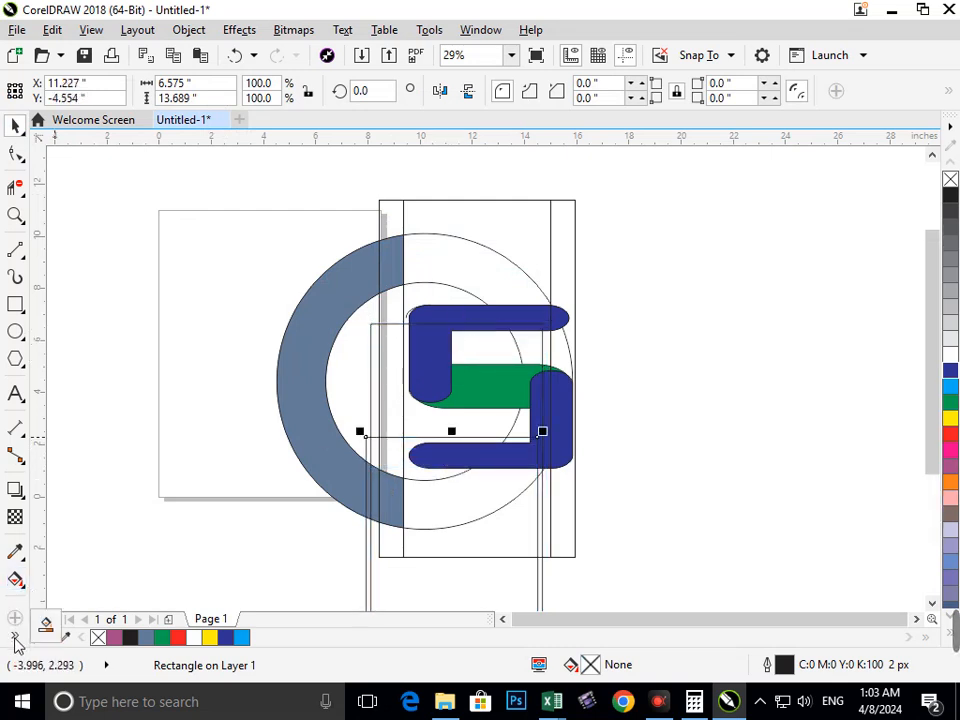
{"action": "left_click", "coordinate": [46, 621]}
{"action": "left_click", "coordinate": [402, 459]}
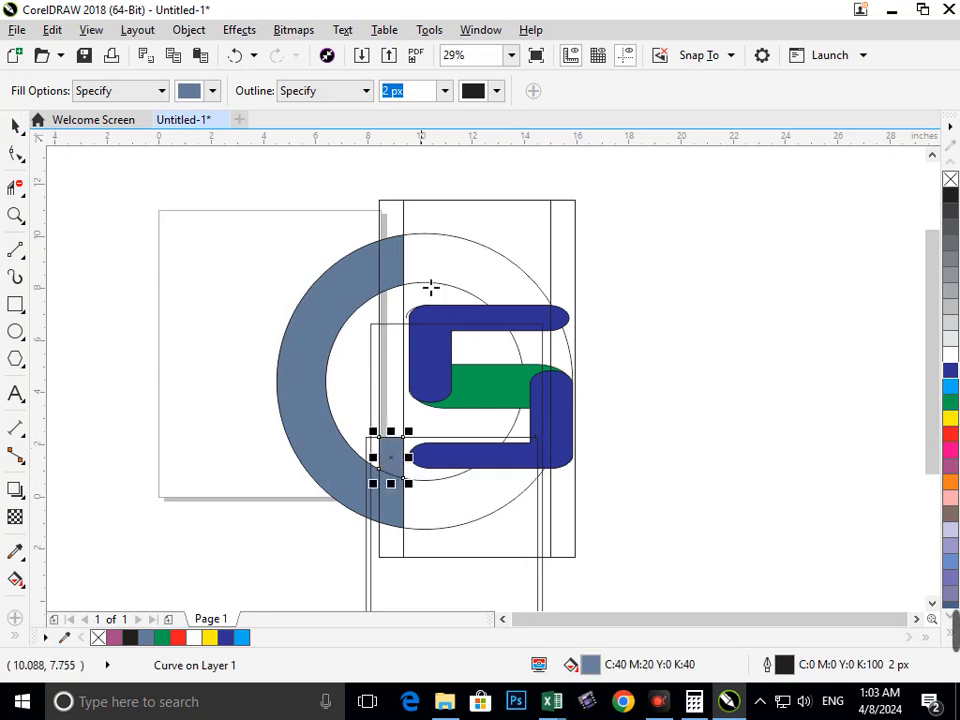
{"action": "left_click", "coordinate": [401, 315]}
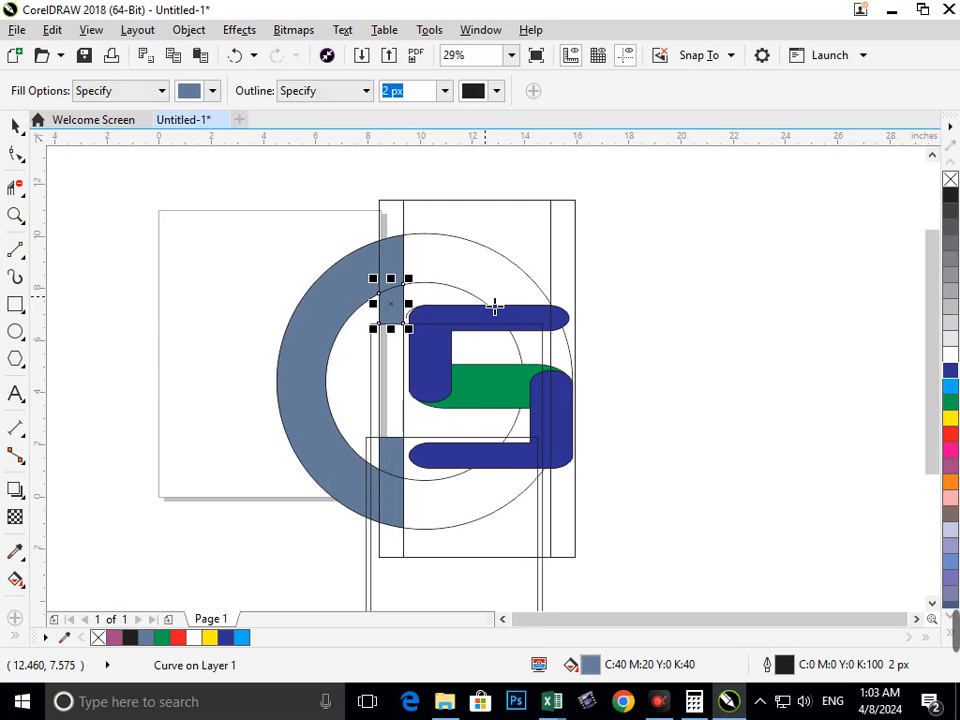
Step: Place a copy of the tall rectangle slightly to the right, extending past the outer circle's right edge
{"action": "left_click", "coordinate": [15, 127]}
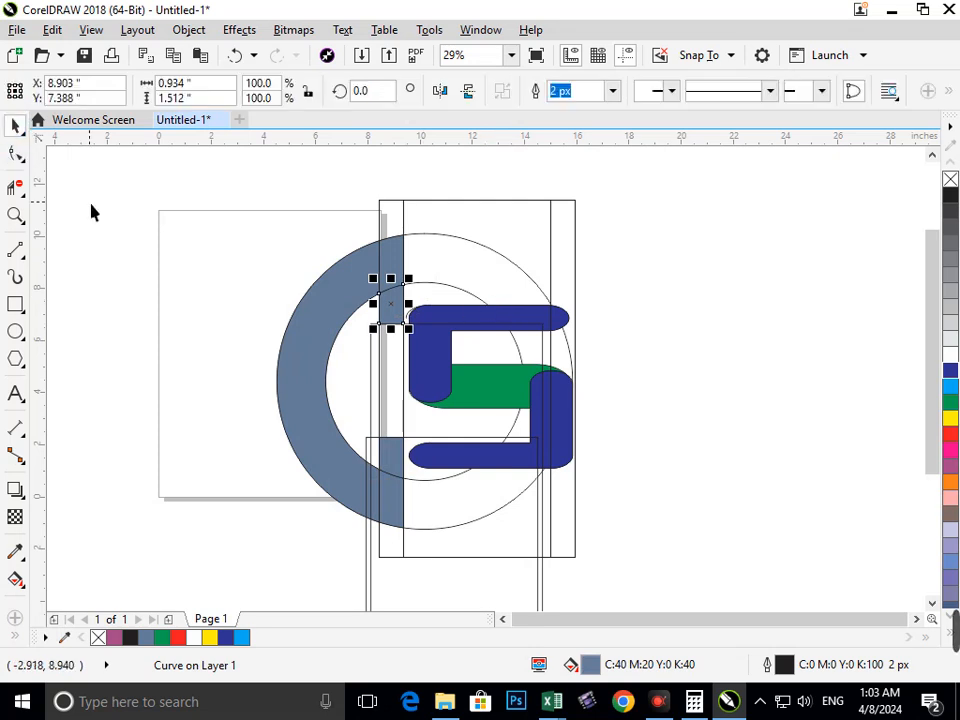
{"action": "left_click", "coordinate": [91, 211]}
{"action": "left_click_drag", "start_coordinate": [519, 204], "coordinate": [542, 202]}
{"action": "left_click", "coordinate": [797, 276]}
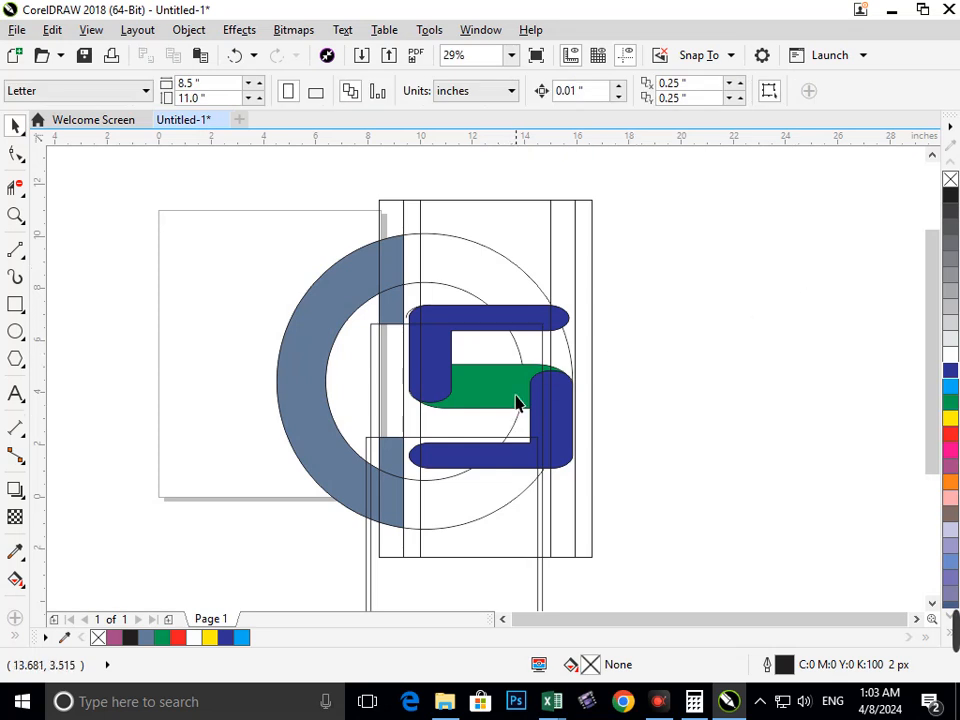
{"action": "left_click", "coordinate": [547, 462]}
{"action": "left_click", "coordinate": [507, 387], "text": "shift"}
{"action": "left_click", "coordinate": [431, 348], "text": "shift"}
{"action": "left_click", "coordinate": [446, 386], "text": "shift"}
{"action": "left_click", "coordinate": [611, 452]}
Step: Move all the guide rectangles off the circles to the empty area on the right
{"action": "left_click_drag", "start_coordinate": [497, 478], "coordinate": [825, 448]}
{"action": "key", "text": "ctrl+z"}
{"action": "left_click_drag", "start_coordinate": [490, 463], "coordinate": [872, 371]}
{"action": "key", "text": "ctrl+z"}
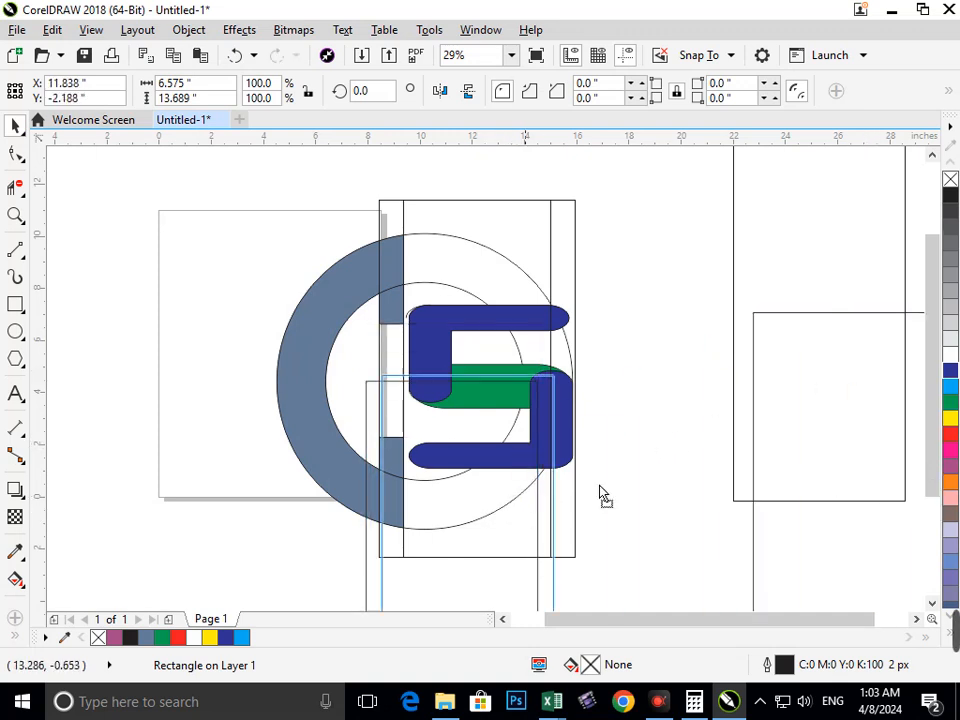
{"action": "left_click_drag", "start_coordinate": [523, 508], "coordinate": [878, 358]}
{"action": "left_click_drag", "start_coordinate": [515, 453], "coordinate": [790, 448]}
{"action": "left_click", "coordinate": [546, 495]}
{"action": "left_click_drag", "start_coordinate": [546, 495], "coordinate": [808, 422]}
Step: Scale the three S pieces together to about 4.1 by 4.09 inches and move them inside the inner circle
{"action": "mouse_move", "coordinate": [553, 444]}
{"action": "left_mouse_down"}
{"action": "mouse_move", "coordinate": [568, 519]}
{"action": "mouse_move", "coordinate": [563, 450]}
{"action": "left_mouse_up"}
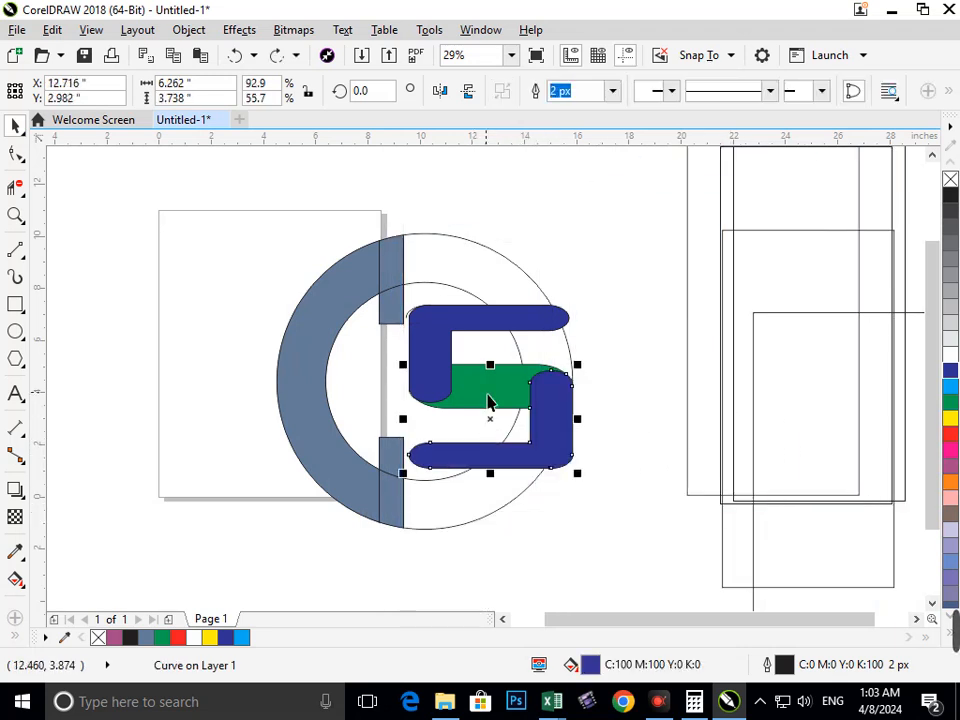
{"action": "left_click", "coordinate": [493, 399], "text": "shift"}
{"action": "left_click", "coordinate": [429, 343], "text": "shift"}
{"action": "left_click_drag", "start_coordinate": [409, 478], "coordinate": [453, 456]}
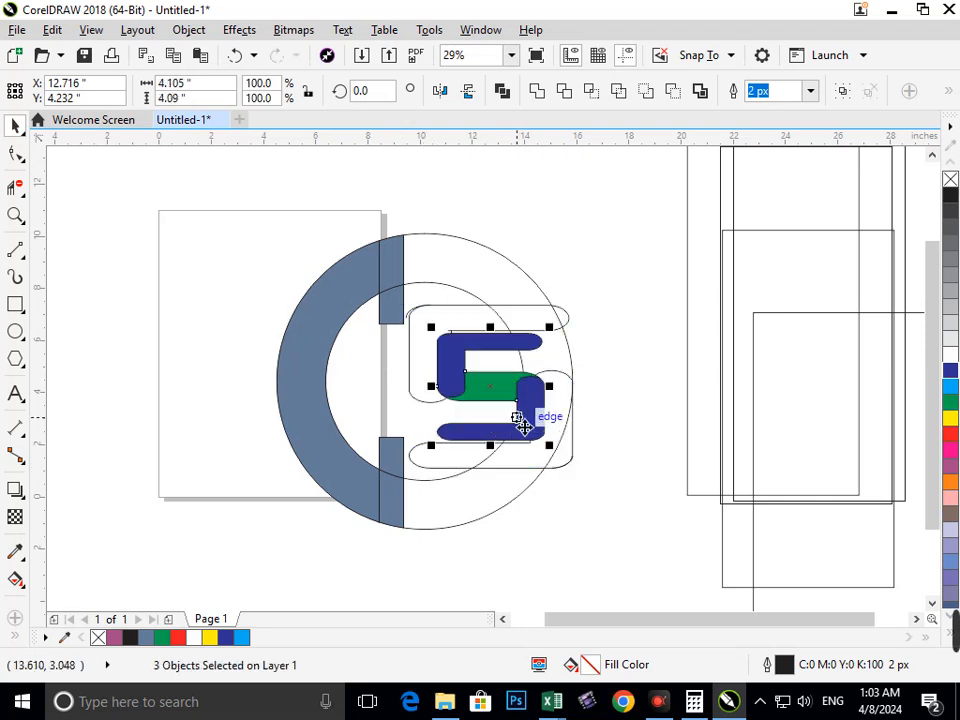
{"action": "left_click_drag", "start_coordinate": [527, 425], "coordinate": [462, 417]}
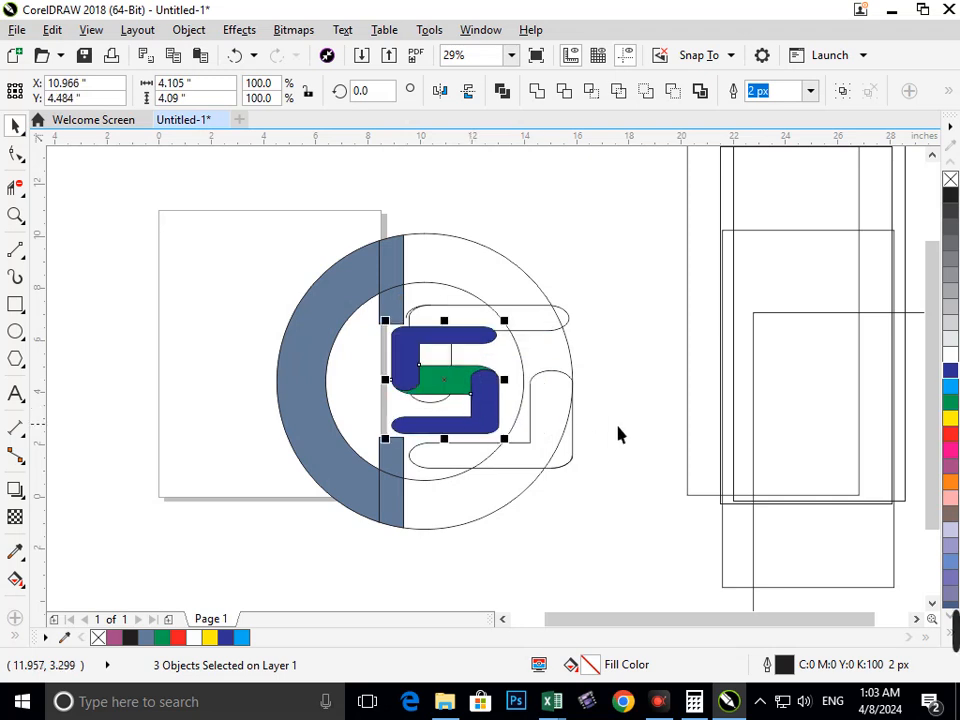
Step: Delete the leftover full-size outlines of the original S shape
{"action": "left_click", "coordinate": [594, 446]}
{"action": "left_click", "coordinate": [574, 398]}
{"action": "key", "text": "Delete"}
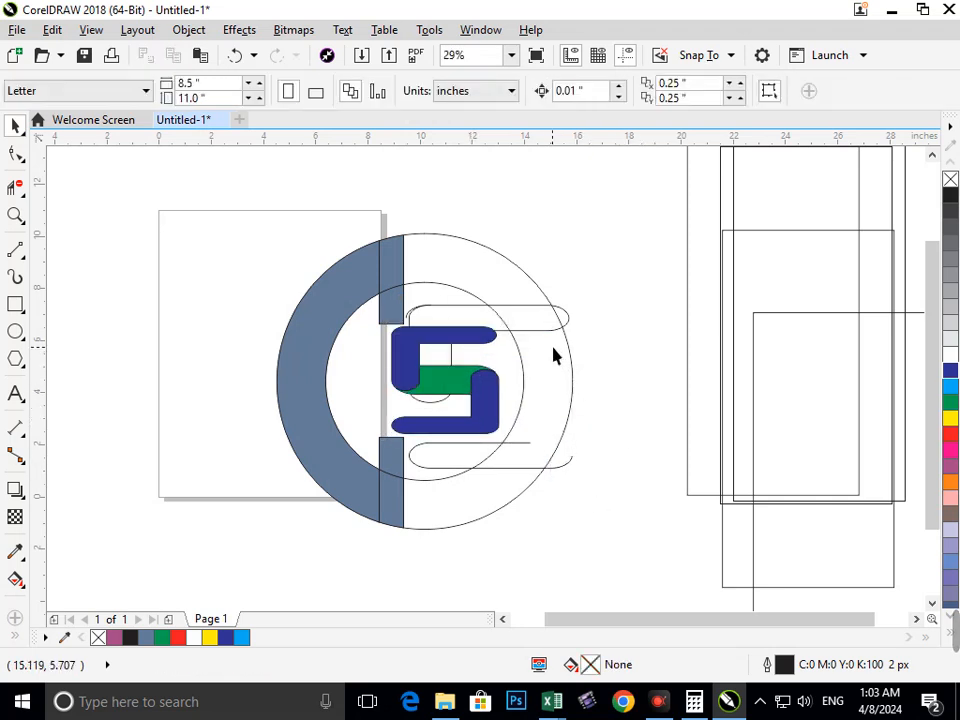
{"action": "left_click_drag", "start_coordinate": [543, 331], "coordinate": [647, 305]}
{"action": "key", "text": "Delete"}
{"action": "left_click", "coordinate": [569, 465]}
{"action": "key", "text": "Delete"}
{"action": "left_click", "coordinate": [431, 315]}
{"action": "key", "text": "Delete"}
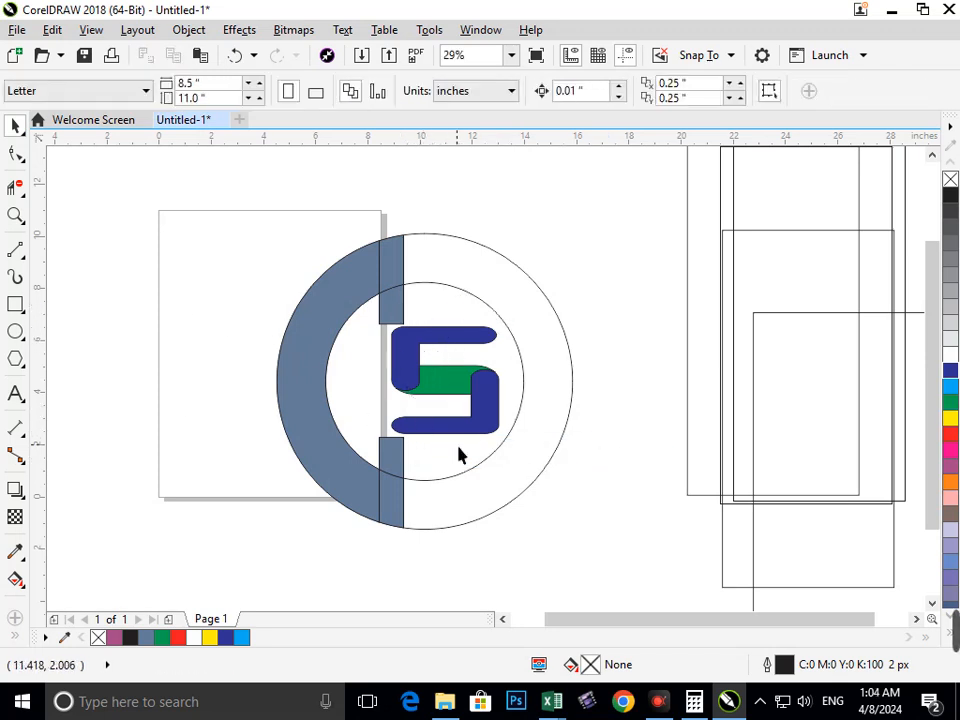
Step: Draw a narrow tall rectangle beside the left ring section and add a mirrored copy about 1.08 inches wide on its right
{"action": "left_click", "coordinate": [15, 304]}
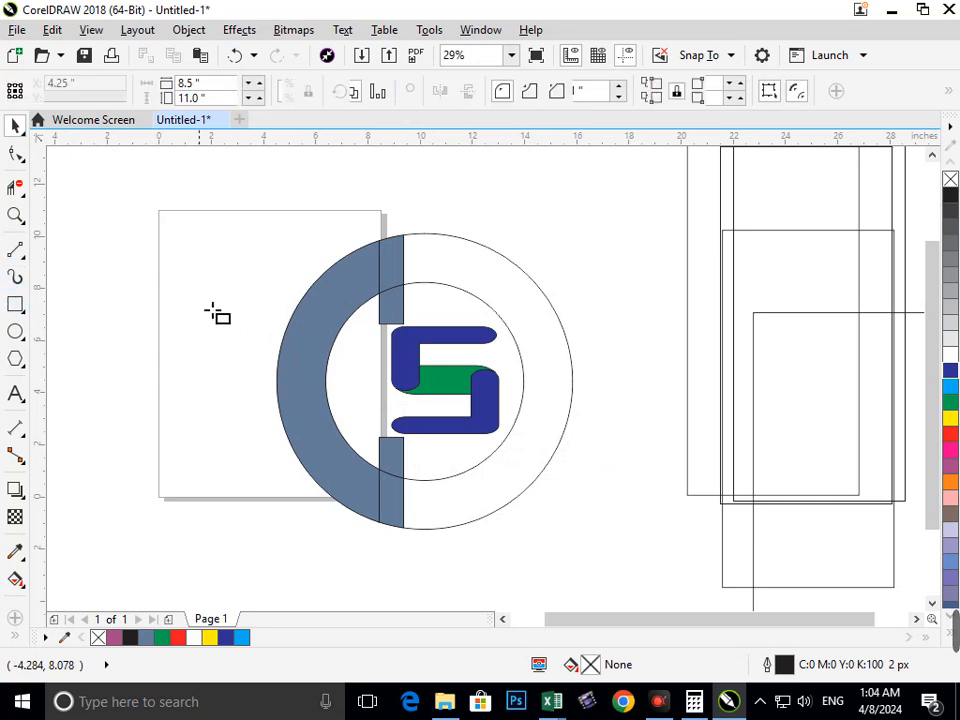
{"action": "left_click_drag", "start_coordinate": [404, 236], "coordinate": [418, 565]}
{"action": "left_click_drag", "start_coordinate": [404, 405], "coordinate": [444, 425]}
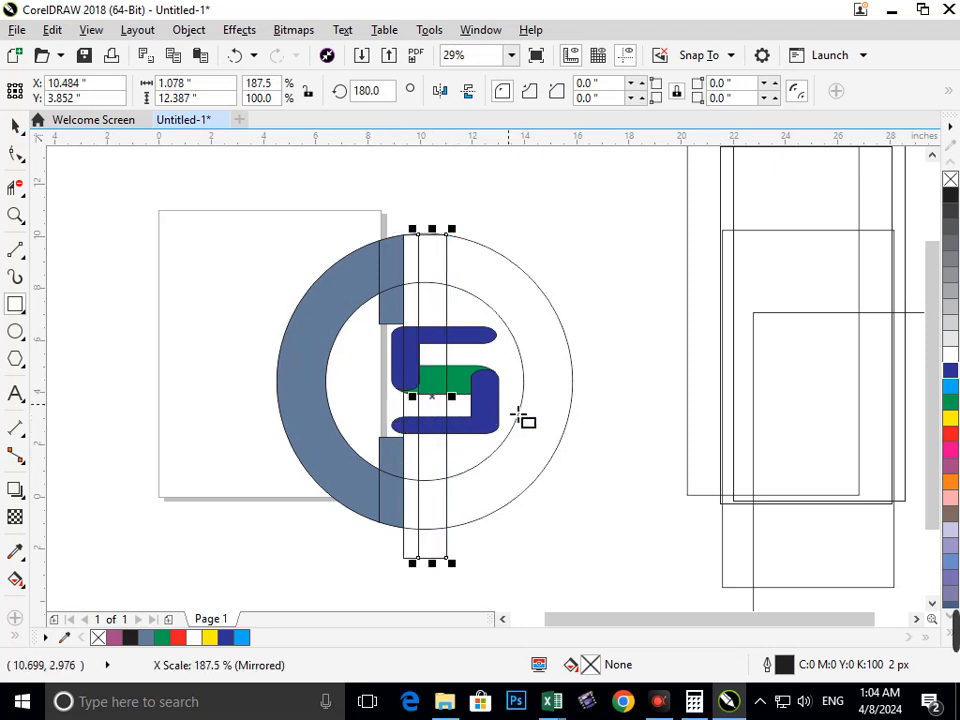
Step: Delete the original narrow rectangle that forms the gap beside the left ring section
{"action": "left_click", "coordinate": [428, 252]}
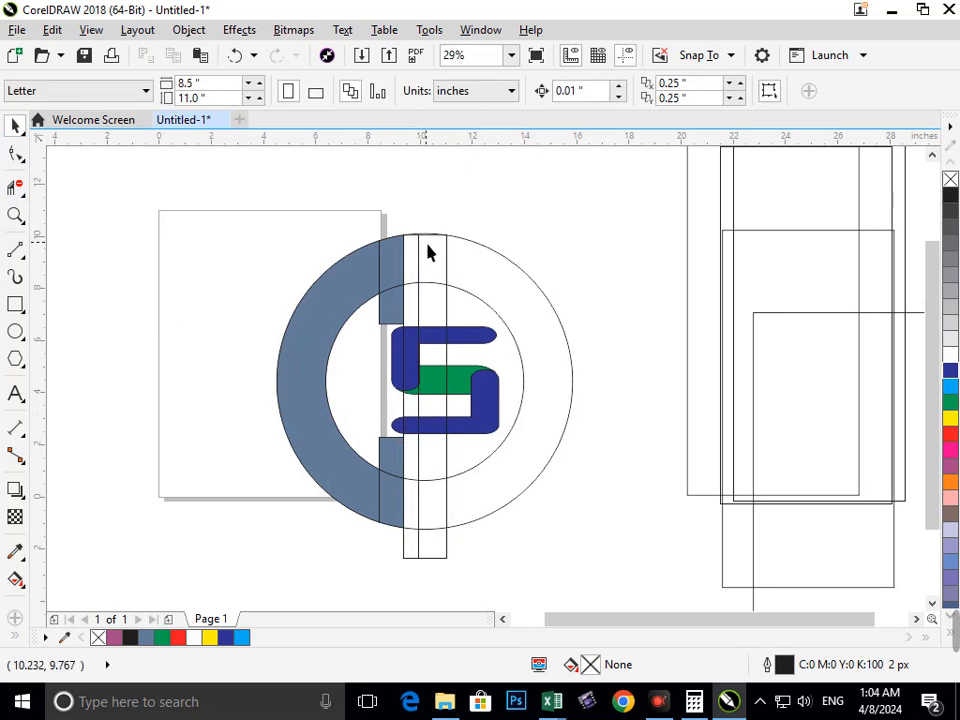
{"action": "left_click_drag", "start_coordinate": [404, 258], "coordinate": [402, 212]}
{"action": "key", "text": "Delete"}
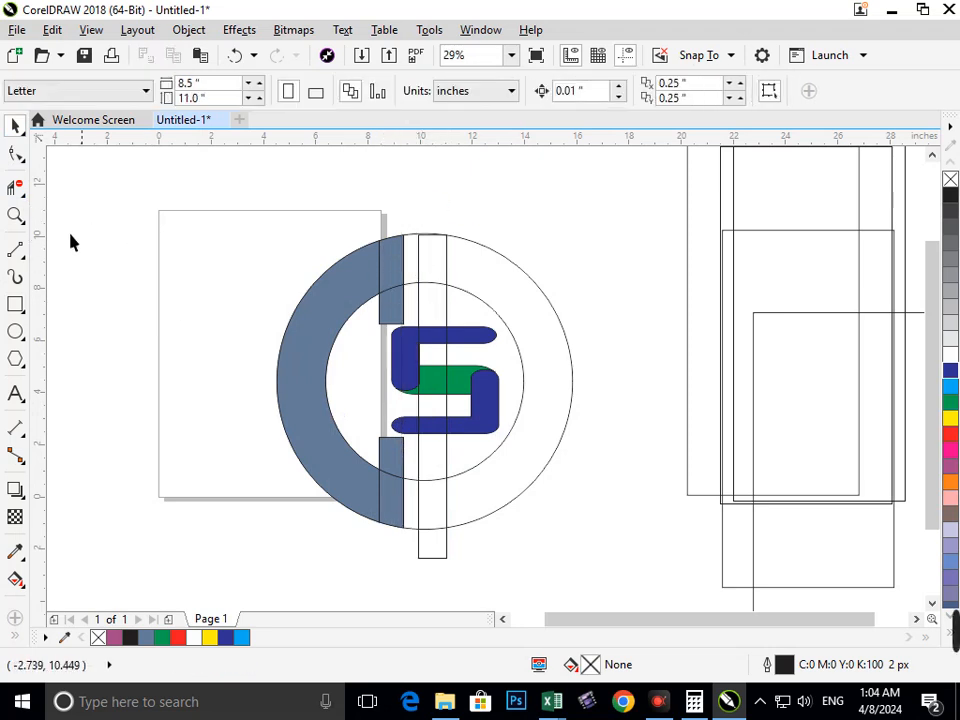
Step: Stretch the remaining narrow rectangle upward past the outer circle to a height of about 12.67 inches
{"action": "left_click", "coordinate": [14, 188]}
{"action": "key", "text": "F2"}
{"action": "left_click_drag", "start_coordinate": [352, 222], "coordinate": [404, 250]}
{"action": "key", "text": "F3"}
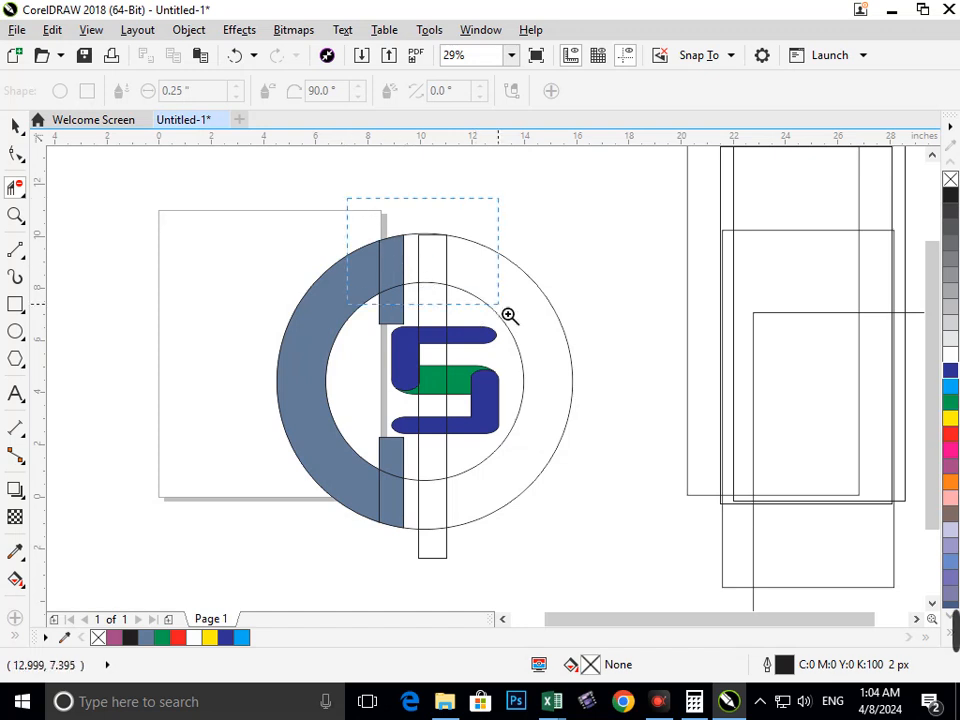
{"action": "left_click_drag", "start_coordinate": [509, 315], "coordinate": [505, 311]}
{"action": "left_click", "coordinate": [16, 127]}
{"action": "left_click", "coordinate": [540, 309]}
{"action": "left_click_drag", "start_coordinate": [540, 309], "coordinate": [536, 272]}
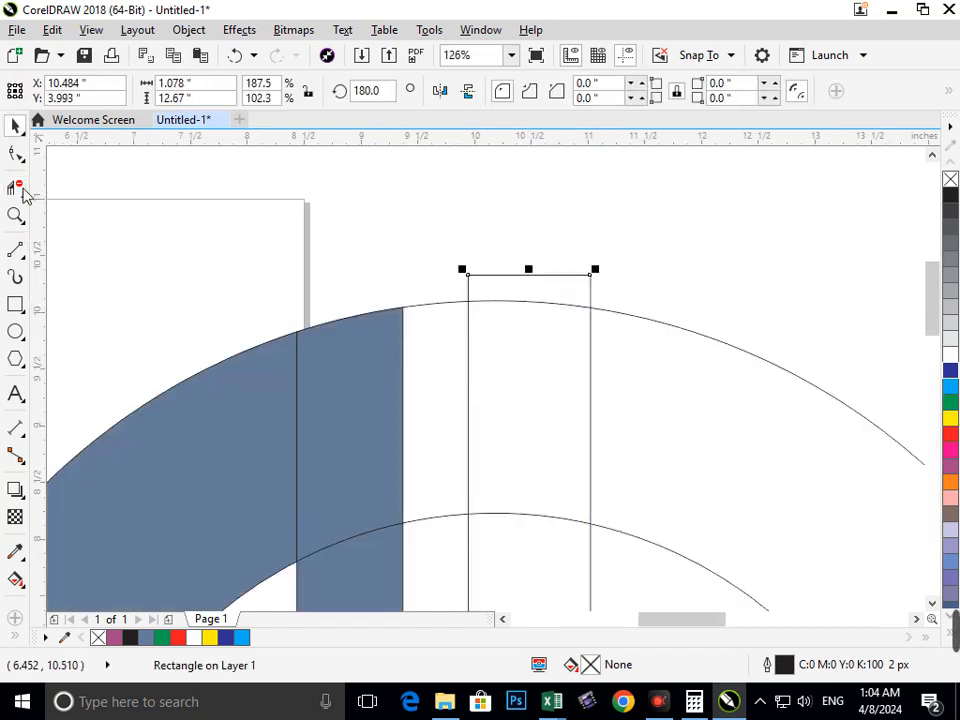
Step: Erase the upper circle arcs in the gap and the part of the narrow rectangle protruding above the outer circle
{"action": "left_click", "coordinate": [14, 188]}
{"action": "left_click_drag", "start_coordinate": [458, 516], "coordinate": [454, 531]}
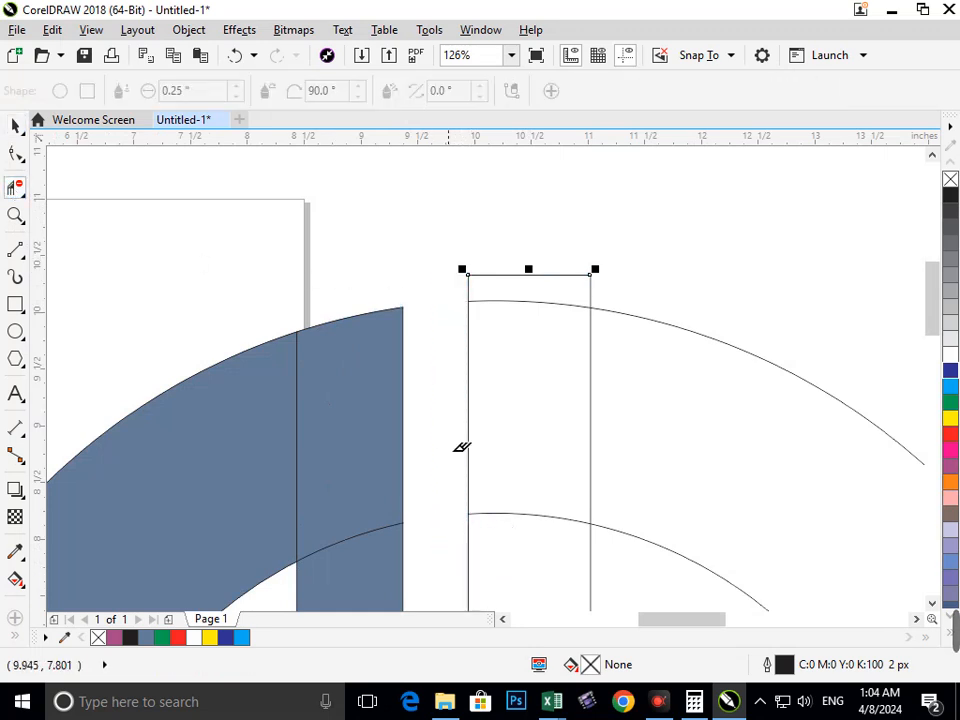
{"action": "left_click_drag", "start_coordinate": [391, 246], "coordinate": [698, 306]}
{"action": "scroll", "coordinate": [461, 431], "scroll_direction": "down", "scroll_amount": 5}
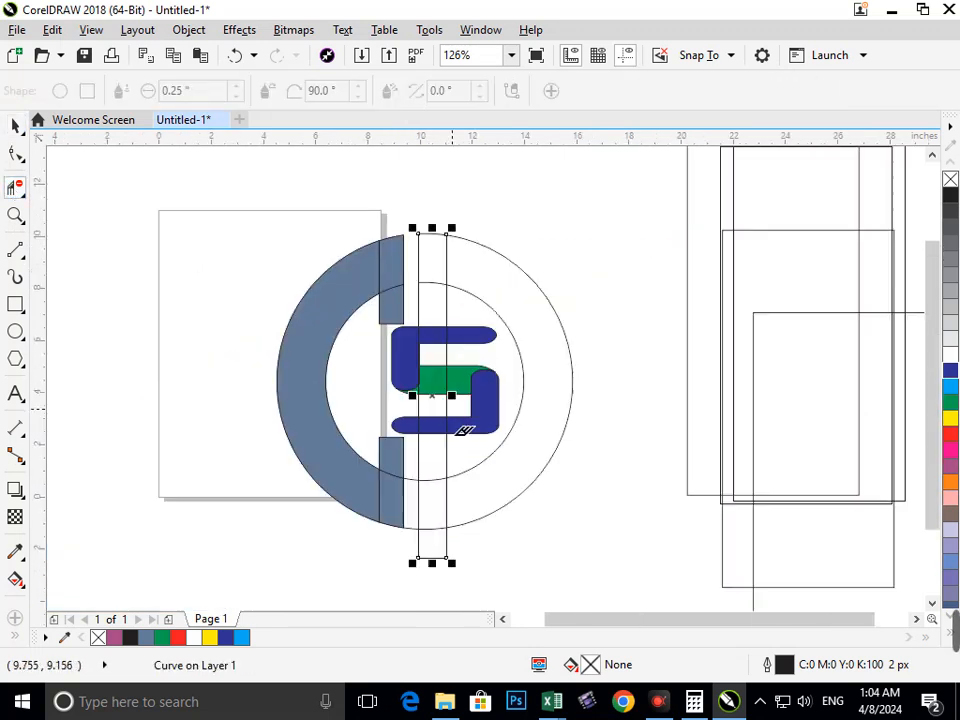
Step: Try to erase the lower circle arcs between the left ring section and the narrow rectangle
{"action": "left_click_drag", "start_coordinate": [411, 467], "coordinate": [418, 557]}
{"action": "key", "text": "ctrl+z"}
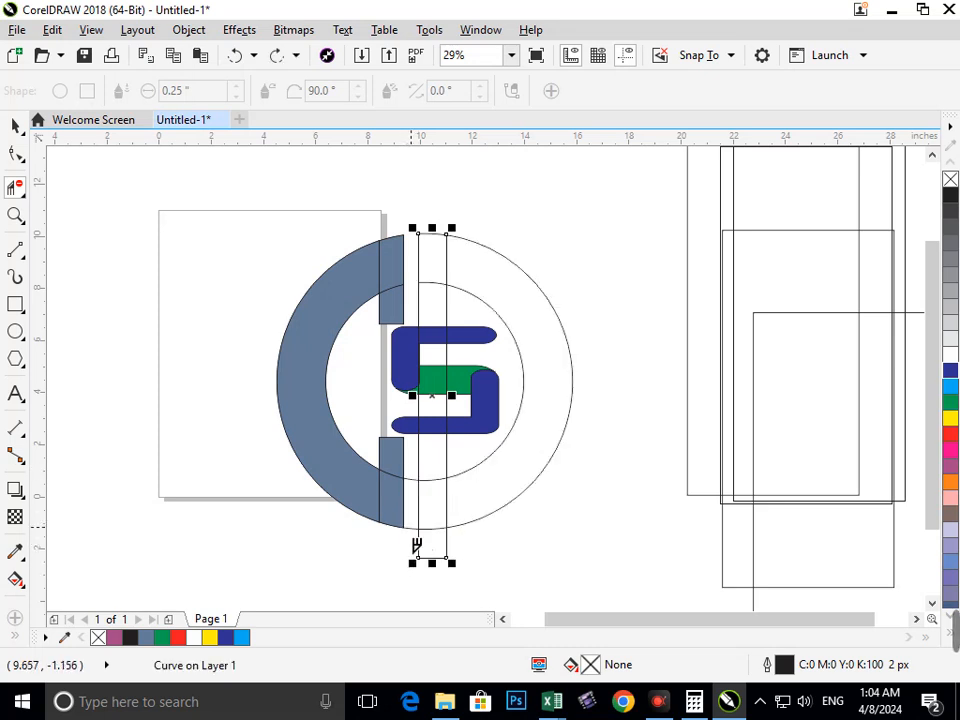
{"action": "key", "text": "ctrl+z"}
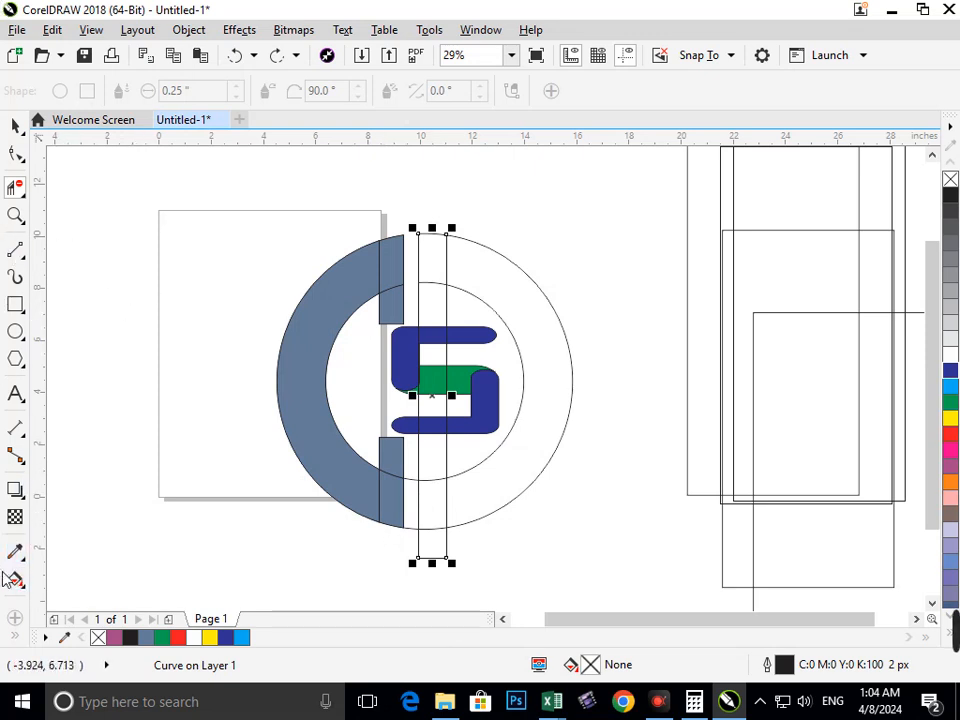
Step: Smart-fill the ring's right section and the narrow rectangle's strip pieces above and below the S with blue-gray
{"action": "left_click", "coordinate": [14, 637]}
{"action": "left_click", "coordinate": [46, 625]}
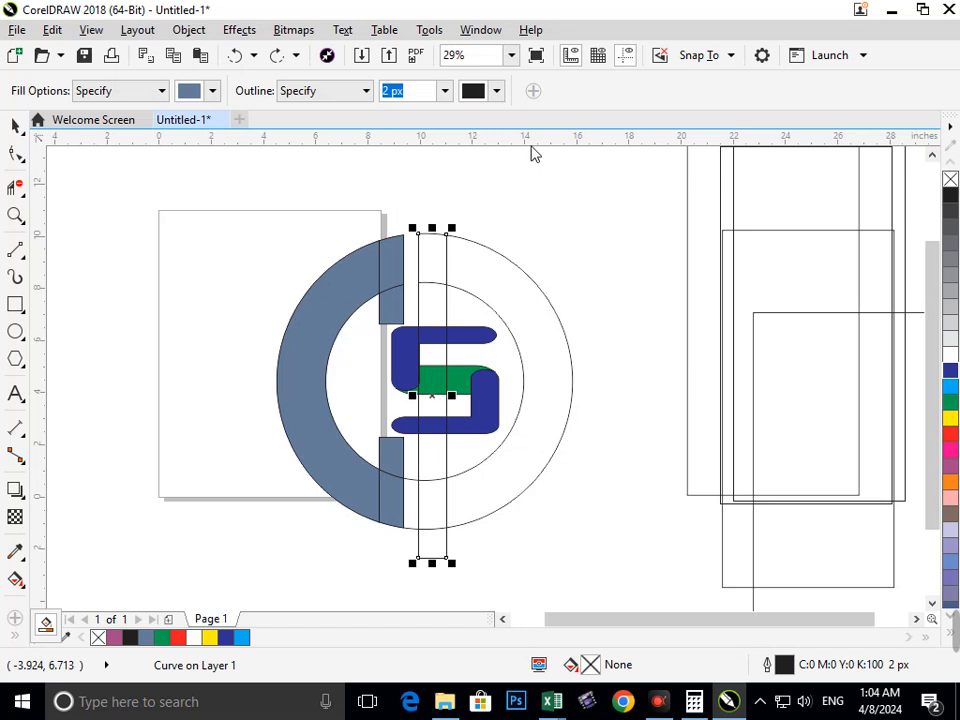
{"action": "left_click", "coordinate": [474, 490]}
{"action": "left_click", "coordinate": [444, 508]}
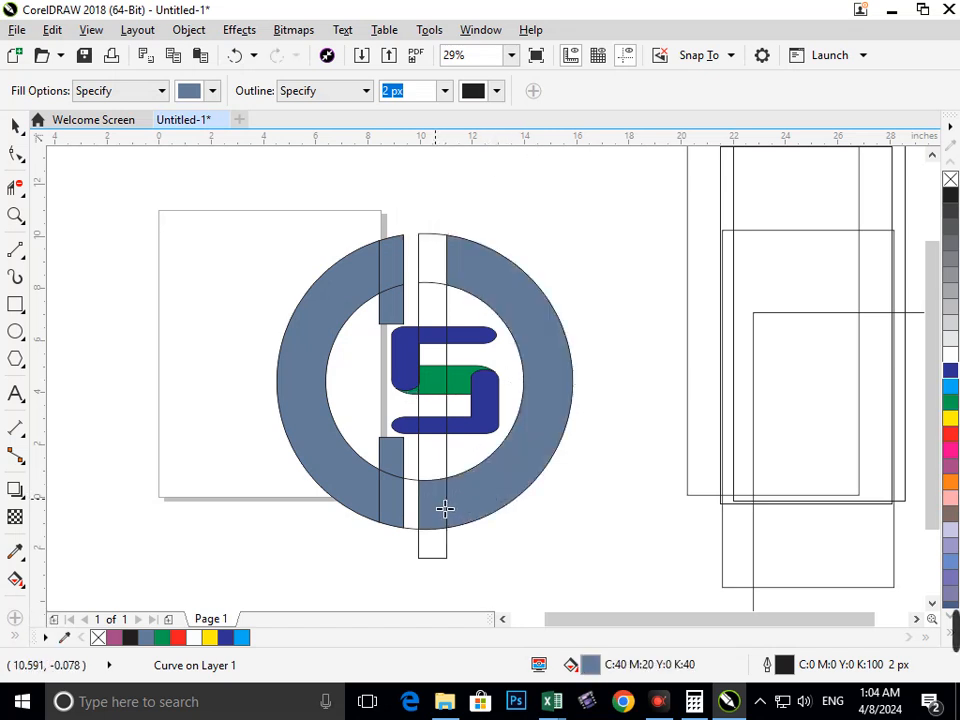
{"action": "left_click", "coordinate": [444, 258]}
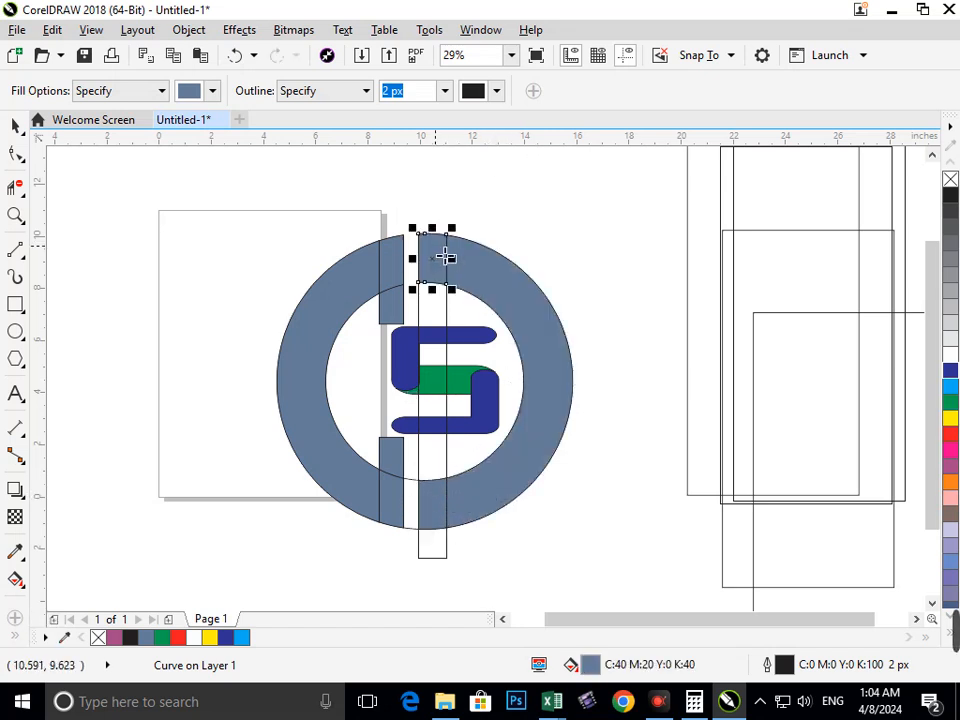
{"action": "left_click", "coordinate": [442, 460]}
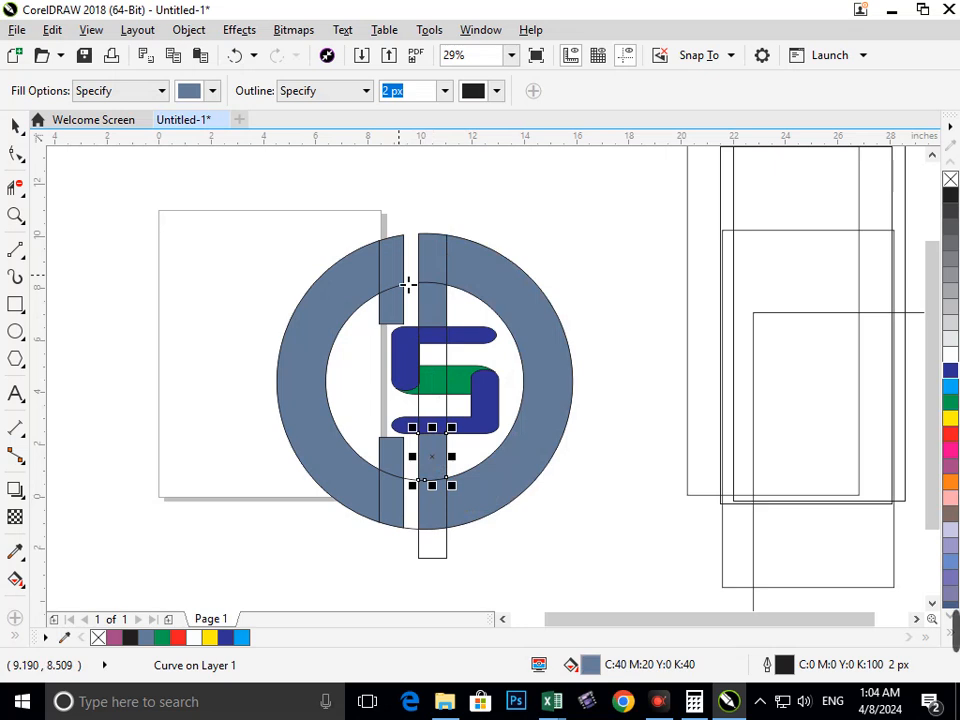
Step: Delete the leftover circle line in the lower gap and the remaining narrow rectangle outline
{"action": "left_click", "coordinate": [15, 127]}
{"action": "left_click", "coordinate": [52, 203]}
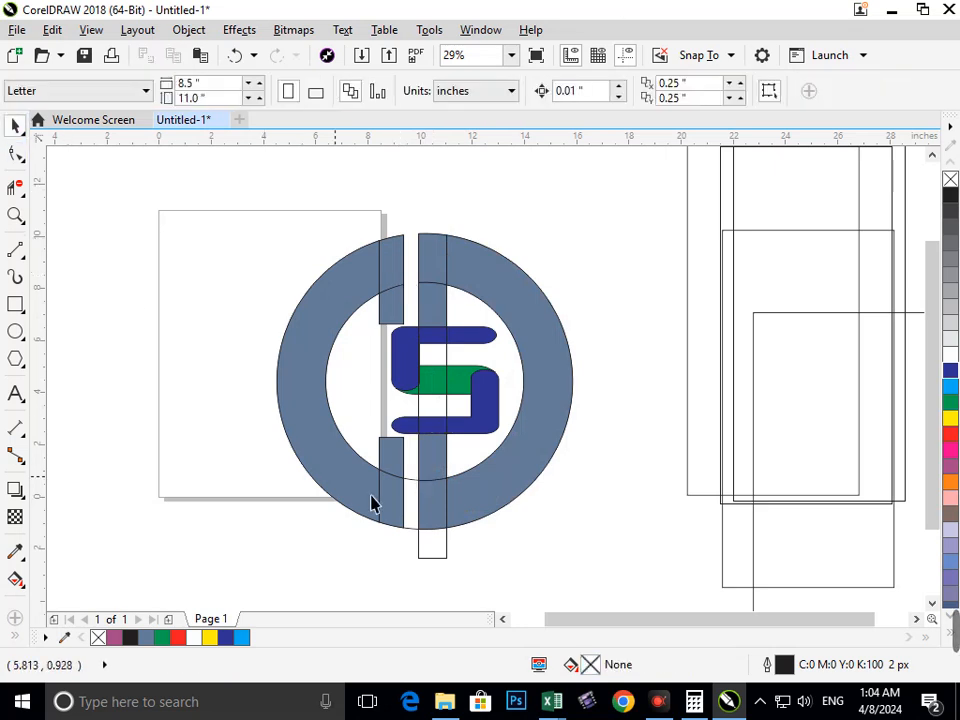
{"action": "left_click_drag", "start_coordinate": [408, 527], "coordinate": [404, 607]}
{"action": "key", "text": "Delete"}
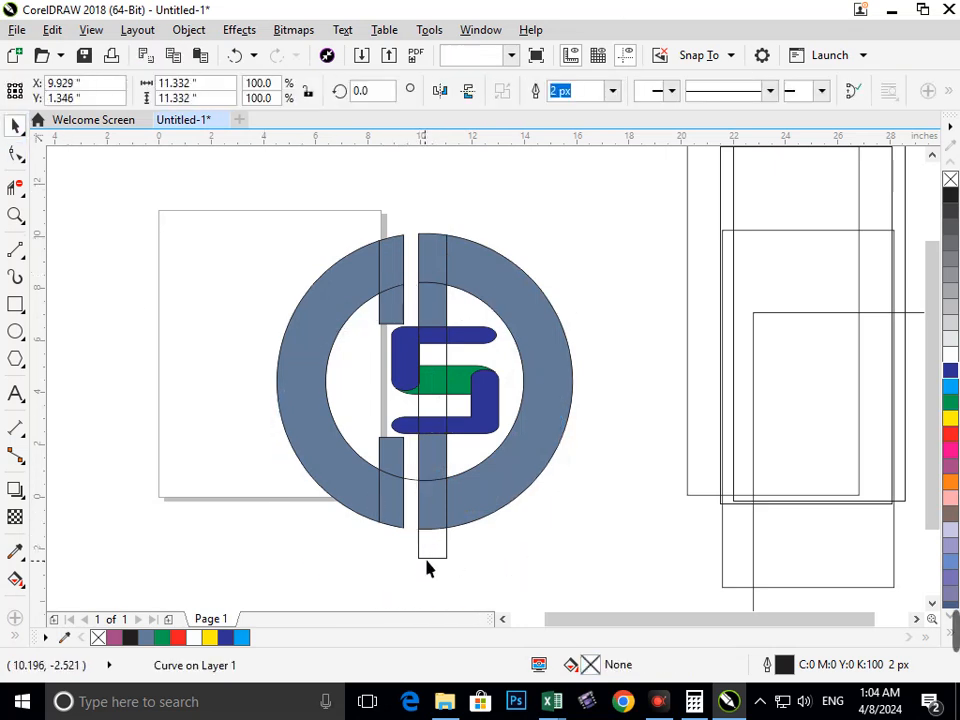
{"action": "left_click", "coordinate": [419, 554]}
{"action": "key", "text": "Delete"}
Step: Try to delete the strip piece directly below the S in the ring's right half
{"action": "left_click", "coordinate": [420, 470]}
{"action": "key", "text": "Delete"}
{"action": "key", "text": "ctrl+z"}
{"action": "key", "text": "ctrl+z"}
{"action": "left_click", "coordinate": [523, 575]}
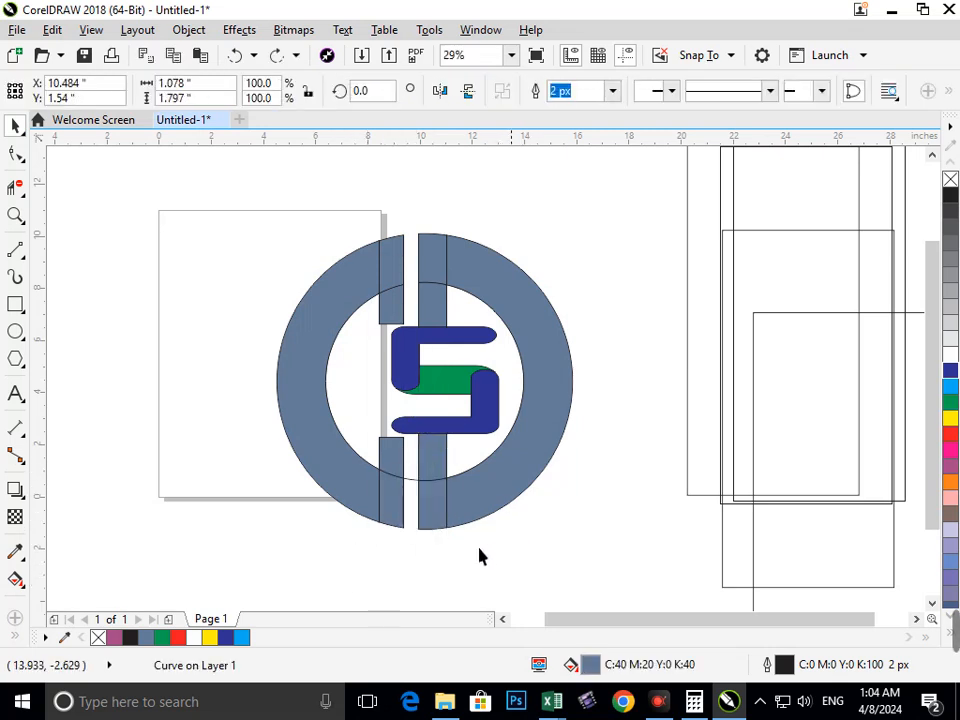
{"action": "key", "text": "ctrl+z"}
{"action": "key", "text": "Delete"}
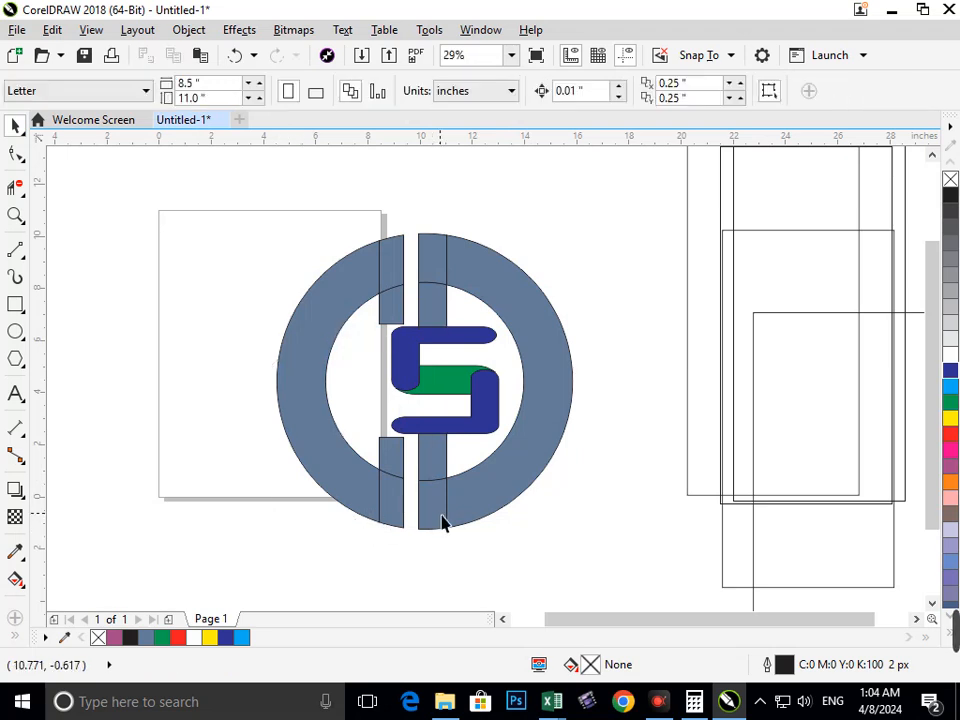
Step: Weld the two upper strip pieces to the left ring section
{"action": "left_click", "coordinate": [402, 318]}
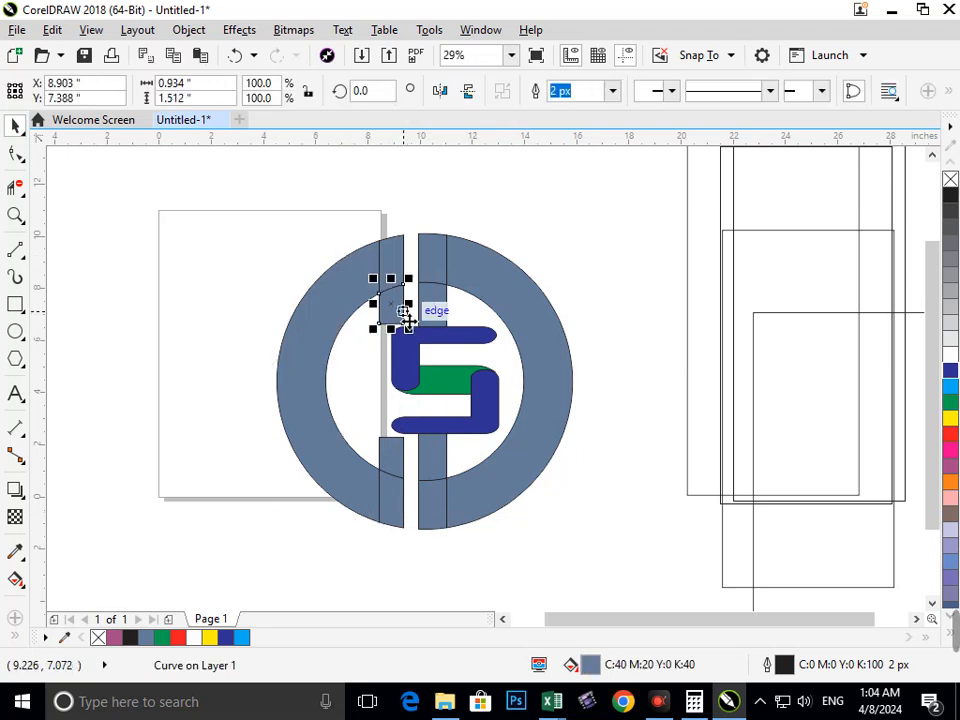
{"action": "left_click", "coordinate": [386, 306], "text": "shift"}
{"action": "left_click", "coordinate": [360, 300], "text": "shift"}
{"action": "left_click", "coordinate": [538, 90]}
{"action": "left_click", "coordinate": [628, 219]}
Step: Weld the two lower strip pieces to the left ring section
{"action": "left_click", "coordinate": [397, 458]}
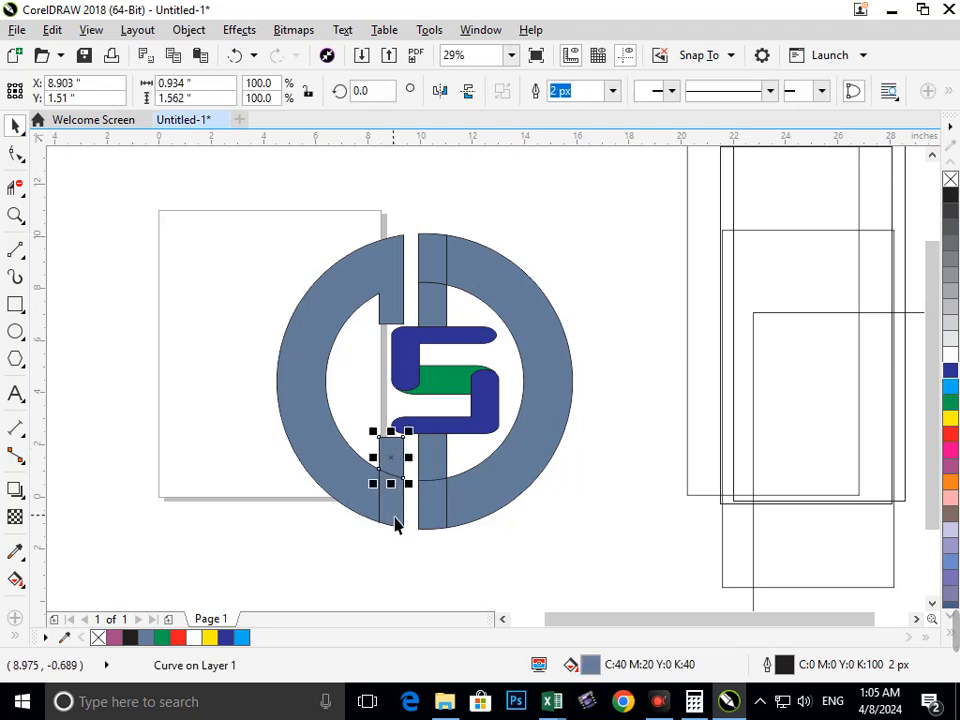
{"action": "left_click", "coordinate": [394, 520], "text": "shift"}
{"action": "left_click", "coordinate": [347, 467], "text": "shift"}
{"action": "left_click", "coordinate": [537, 92]}
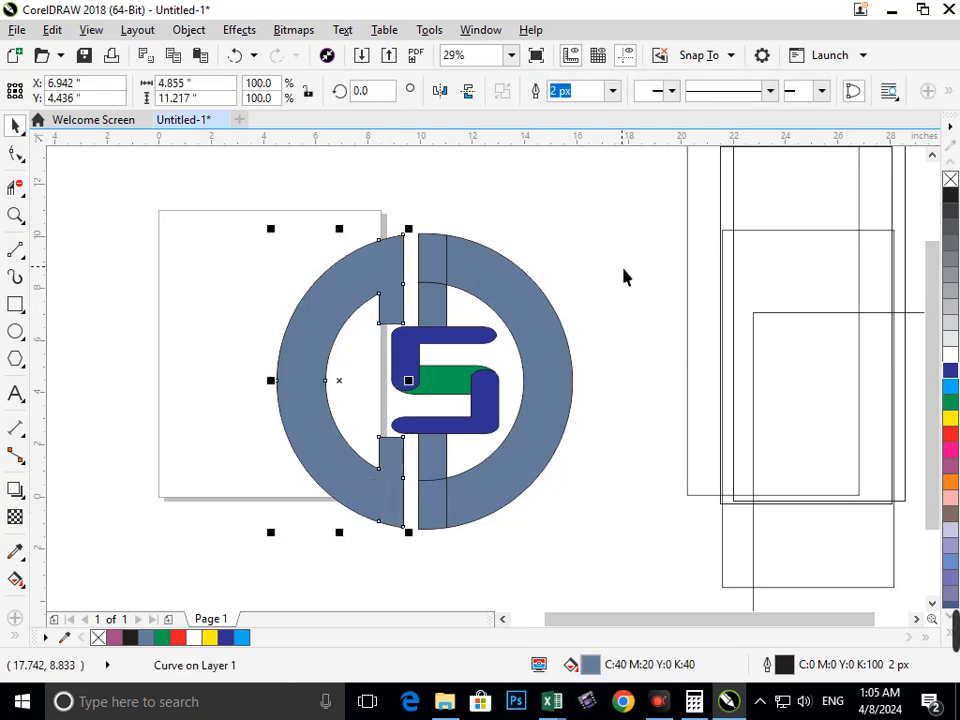
{"action": "left_click", "coordinate": [624, 274]}
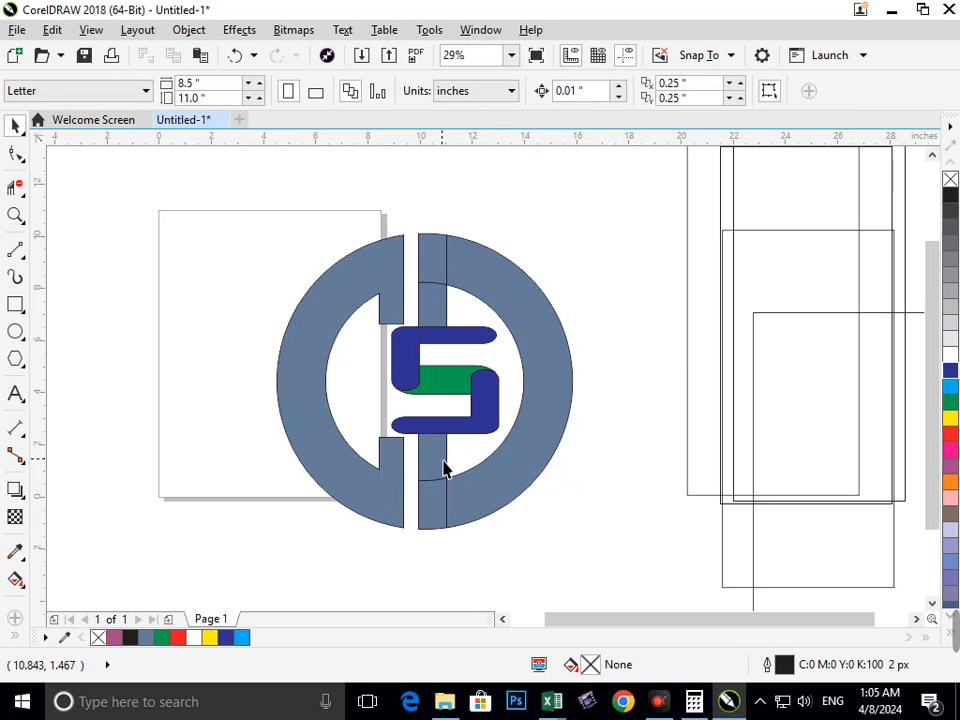
Step: Weld the two lower strip pieces below the S to the right ring section
{"action": "left_click", "coordinate": [443, 470]}
{"action": "left_click", "coordinate": [437, 521], "text": "shift"}
{"action": "left_click", "coordinate": [480, 508], "text": "shift"}
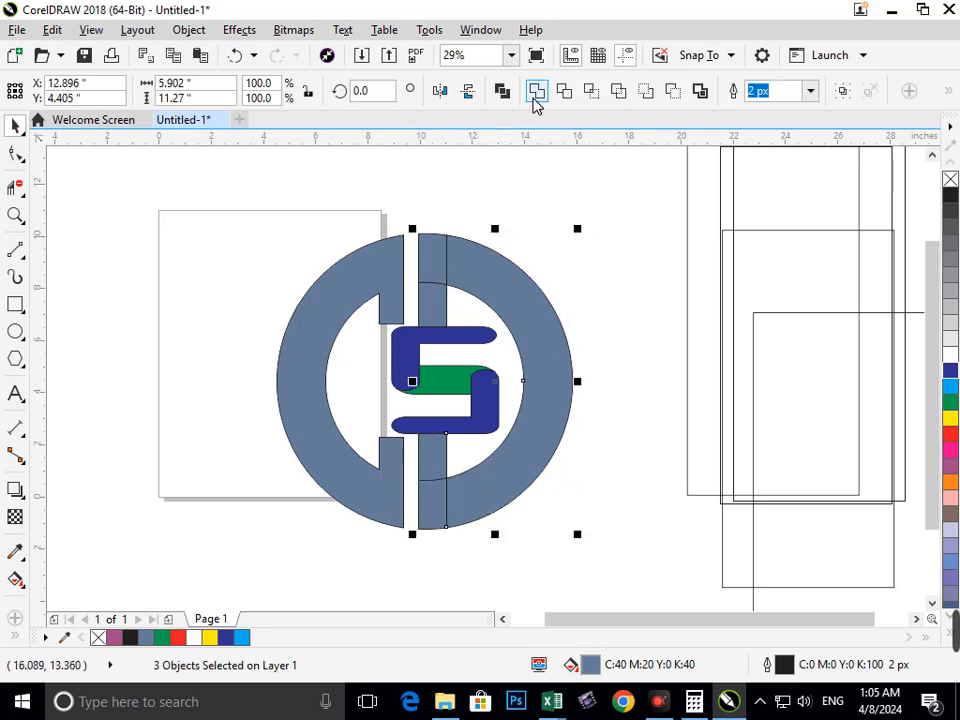
{"action": "left_click", "coordinate": [537, 92]}
{"action": "left_click", "coordinate": [560, 281]}
Step: Weld the two upper strip pieces above the S to the right ring section
{"action": "left_click", "coordinate": [436, 300]}
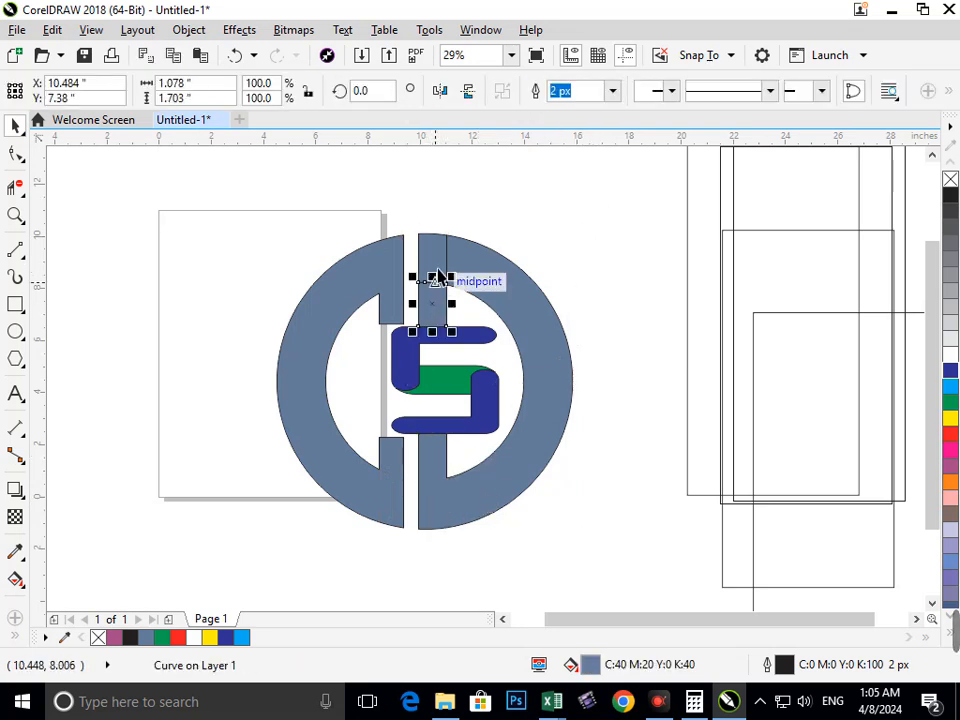
{"action": "left_click", "coordinate": [445, 263], "text": "shift"}
{"action": "left_click", "coordinate": [487, 271], "text": "shift"}
{"action": "left_click", "coordinate": [538, 91]}
{"action": "left_click", "coordinate": [584, 263]}
Step: Draw a rectangle about 2.2 by 0.21 inches over the right upper strip's end just above the S, with white fill and outline
{"action": "key", "text": "z"}
{"action": "left_click_drag", "start_coordinate": [311, 266], "coordinate": [620, 428]}
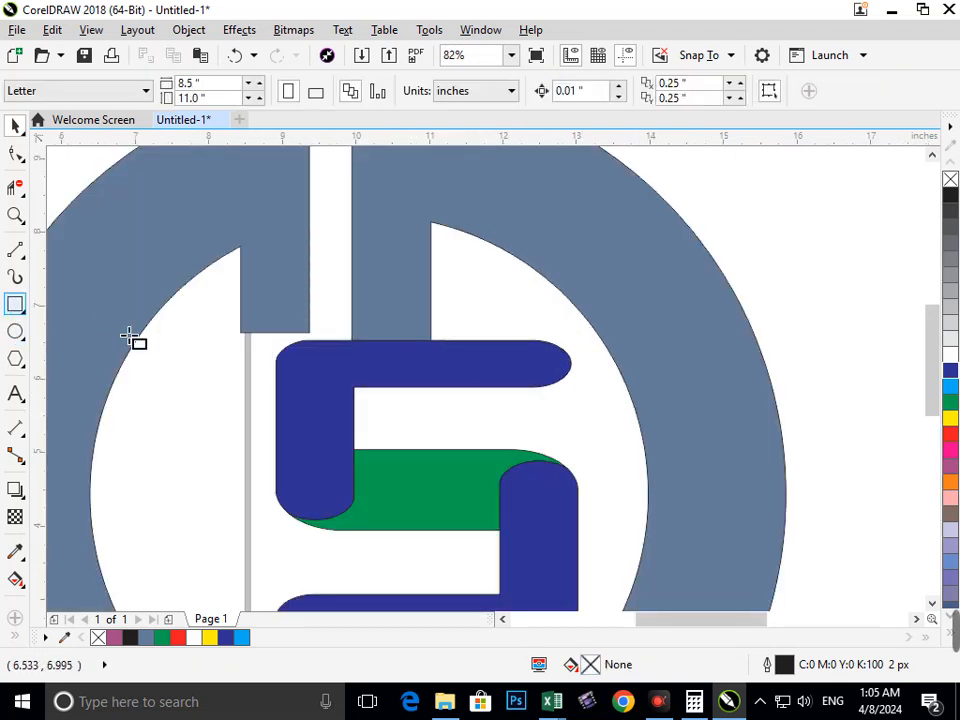
{"action": "left_click", "coordinate": [16, 306]}
{"action": "left_click_drag", "start_coordinate": [488, 340], "coordinate": [328, 325]}
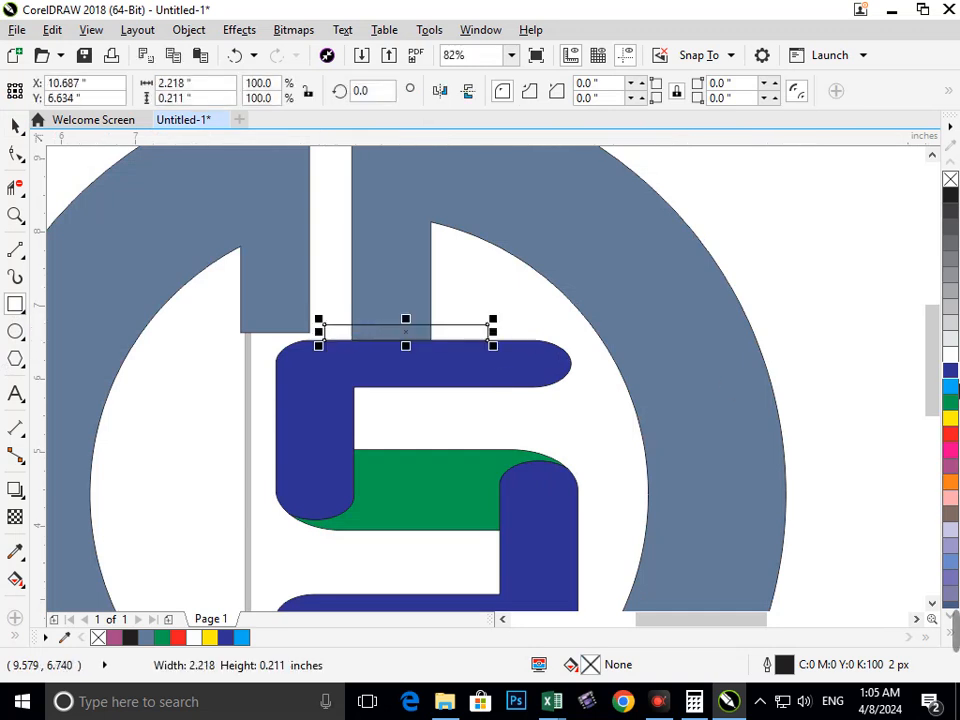
{"action": "left_click", "coordinate": [950, 358]}
{"action": "scroll", "coordinate": [512, 416], "scroll_direction": "down", "scroll_amount": 4}
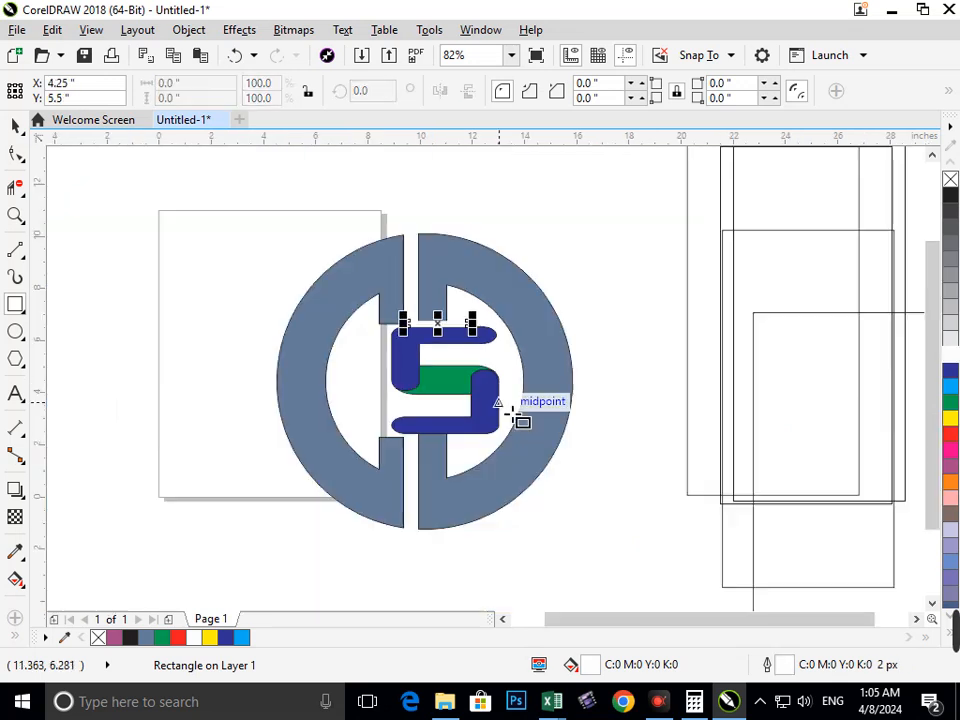
Step: Nudge the white rectangle upward in 0.01-inch steps and check the gap it leaves above the S
{"action": "left_click", "coordinate": [13, 124]}
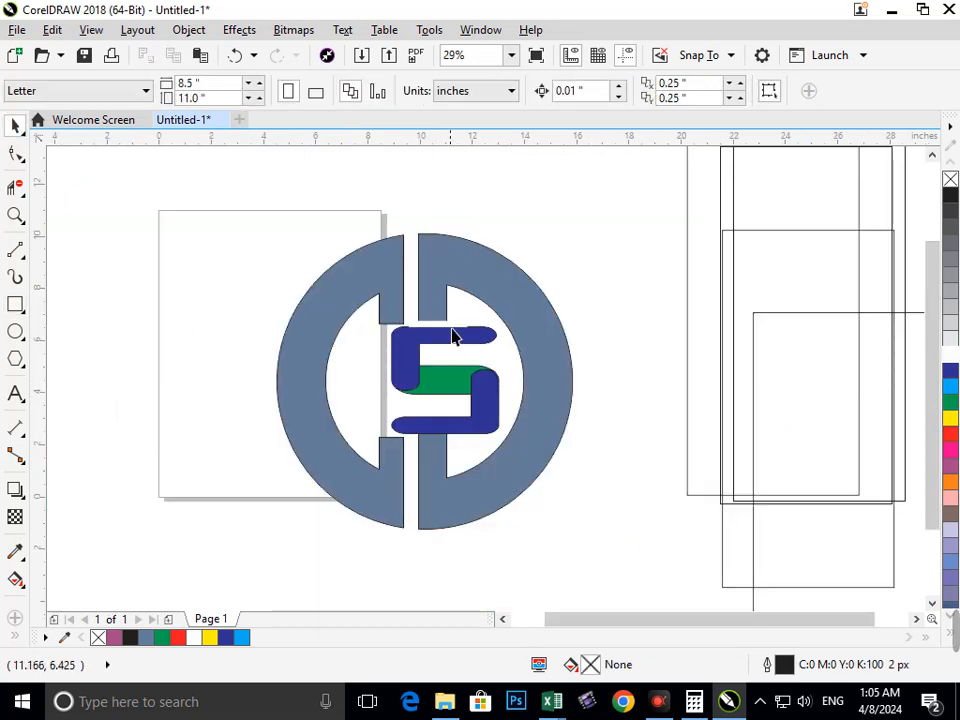
{"action": "left_click", "coordinate": [452, 337]}
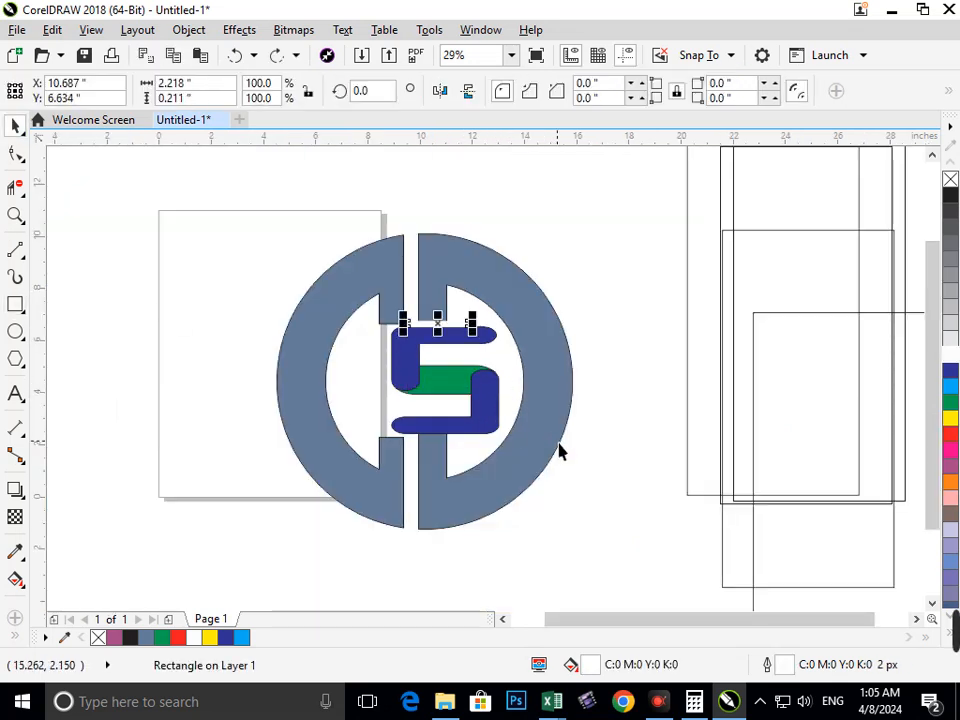
{"action": "scroll", "coordinate": [569, 371], "scroll_direction": "up", "scroll_amount": 7}
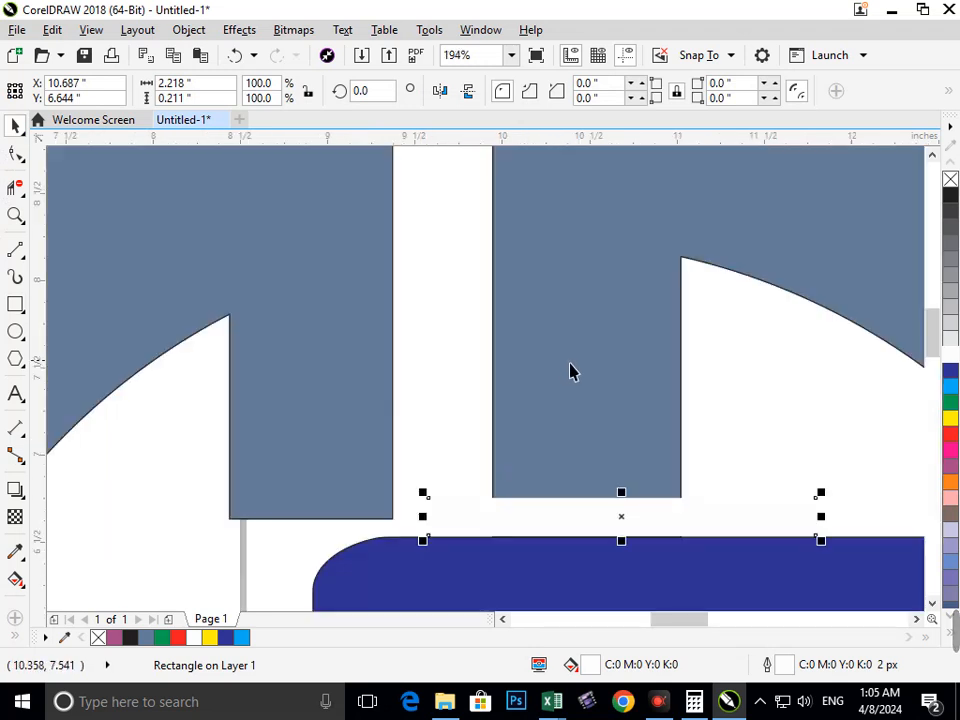
{"action": "key", "text": "F2"}
{"action": "left_click_drag", "start_coordinate": [562, 487], "coordinate": [772, 611]}
{"action": "key", "text": "F3"}
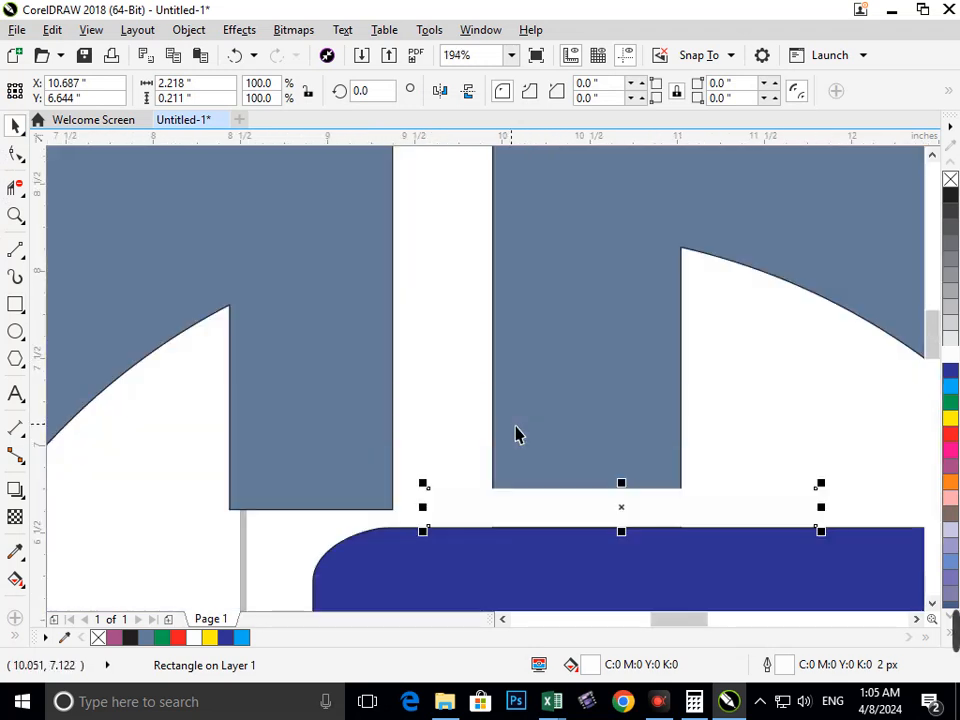
{"action": "key", "text": "F3"}
{"action": "left_click", "coordinate": [633, 496]}
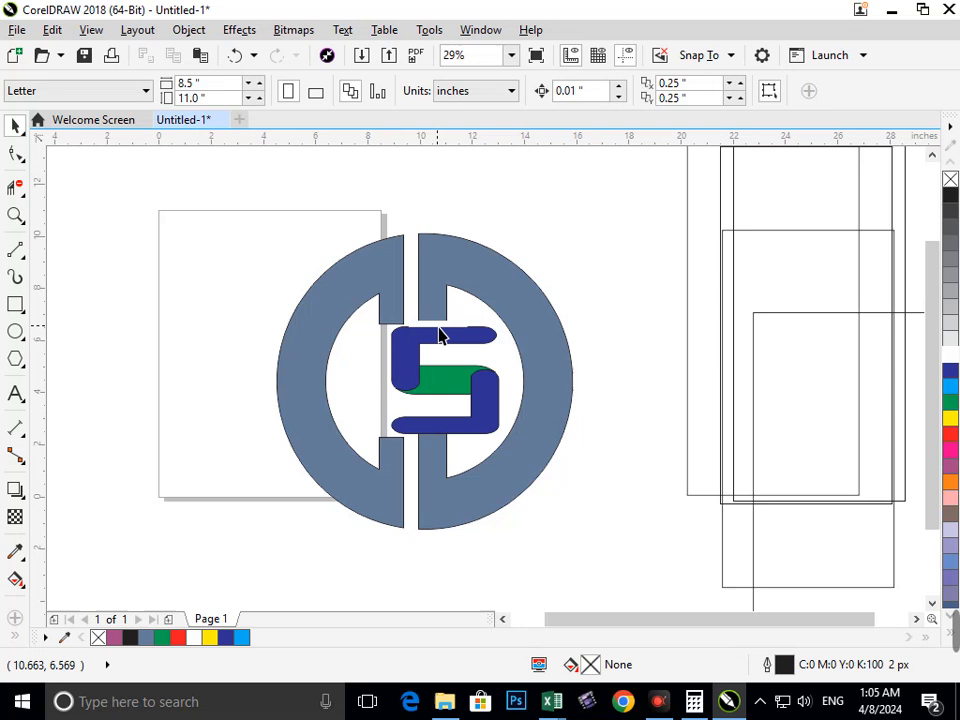
{"action": "scroll", "coordinate": [504, 348], "scroll_direction": "up", "scroll_amount": 5}
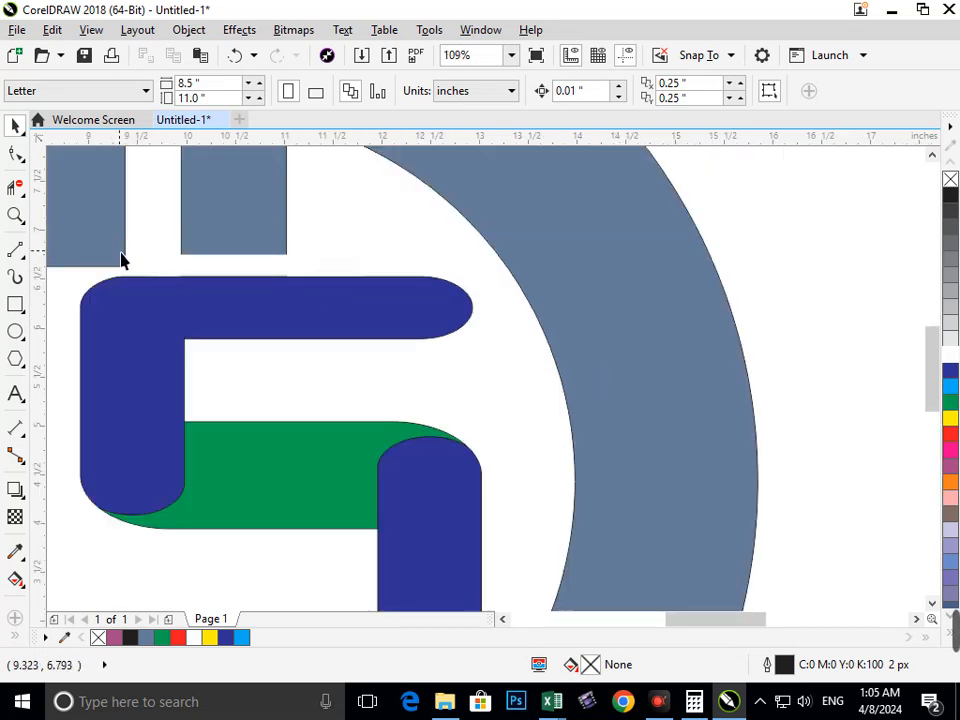
{"action": "scroll", "coordinate": [143, 258], "scroll_direction": "down", "scroll_amount": 5}
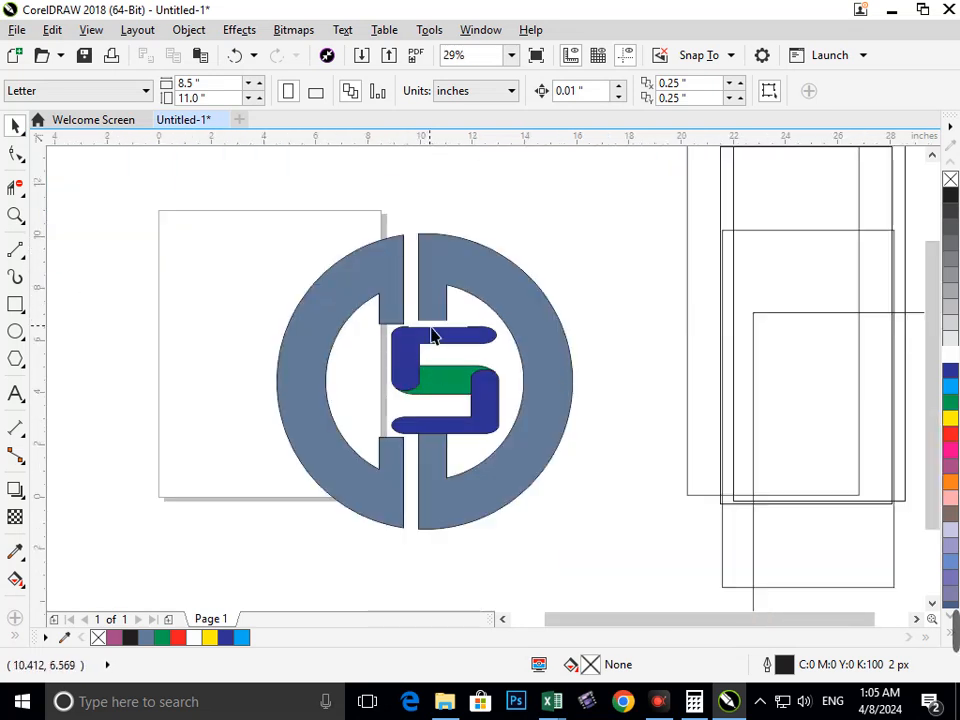
{"action": "left_click", "coordinate": [432, 333]}
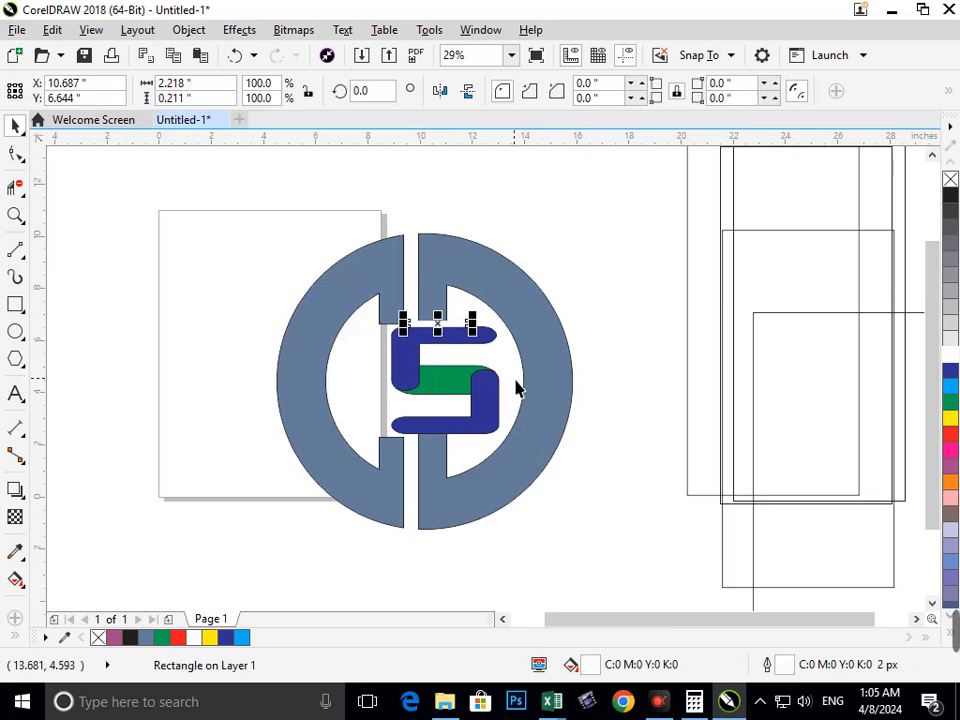
{"action": "key", "text": "Up"}
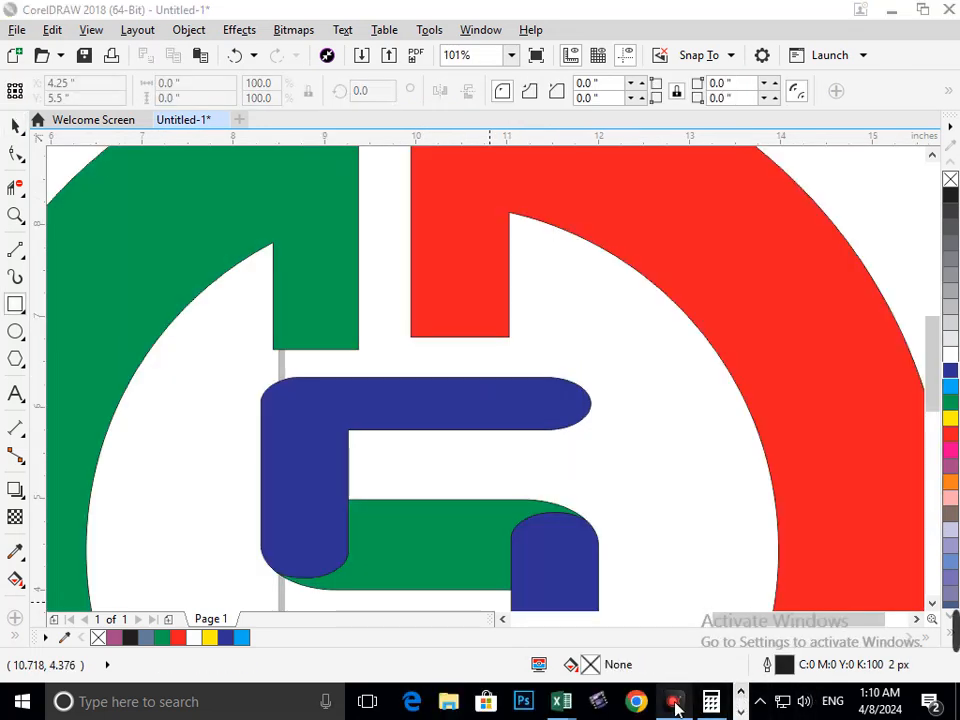
{"action": "left_click", "coordinate": [673, 703]}
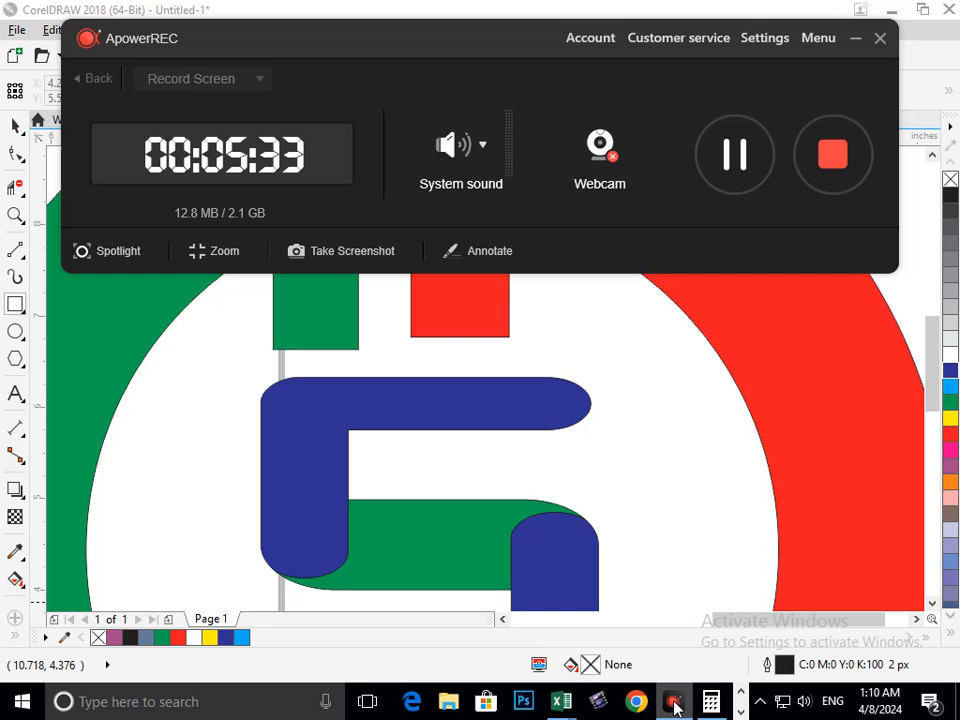
{"action": "left_click", "coordinate": [856, 38]}
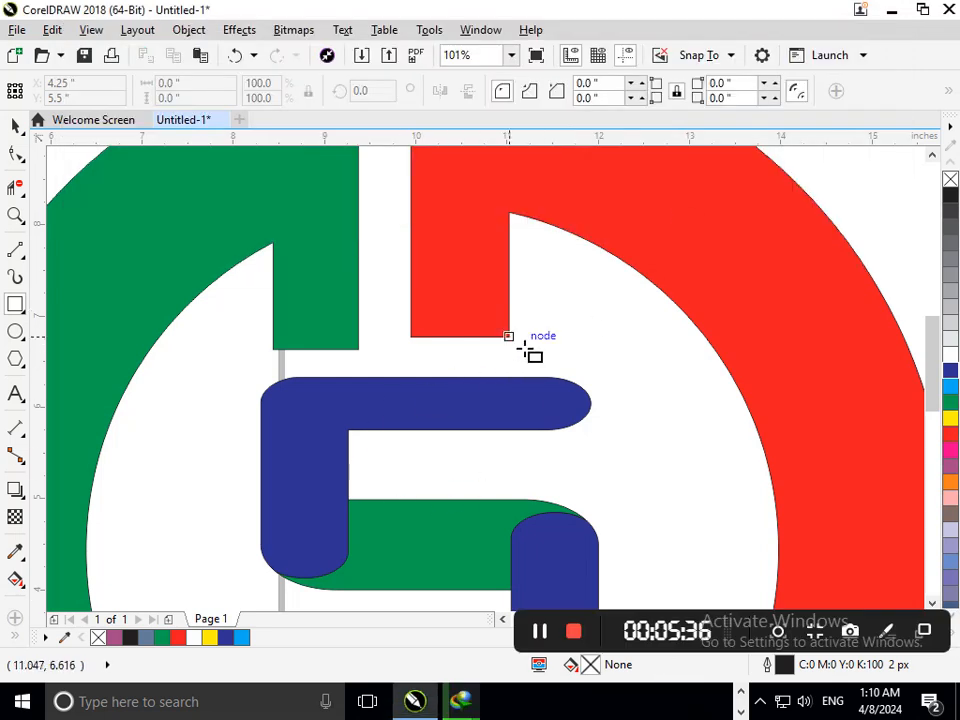
Step: Draw a green rectangle about 2.9 by 0.19 inches from the red strip's lower corner across the green strip's end
{"action": "left_click_drag", "start_coordinate": [511, 340], "coordinate": [253, 366]}
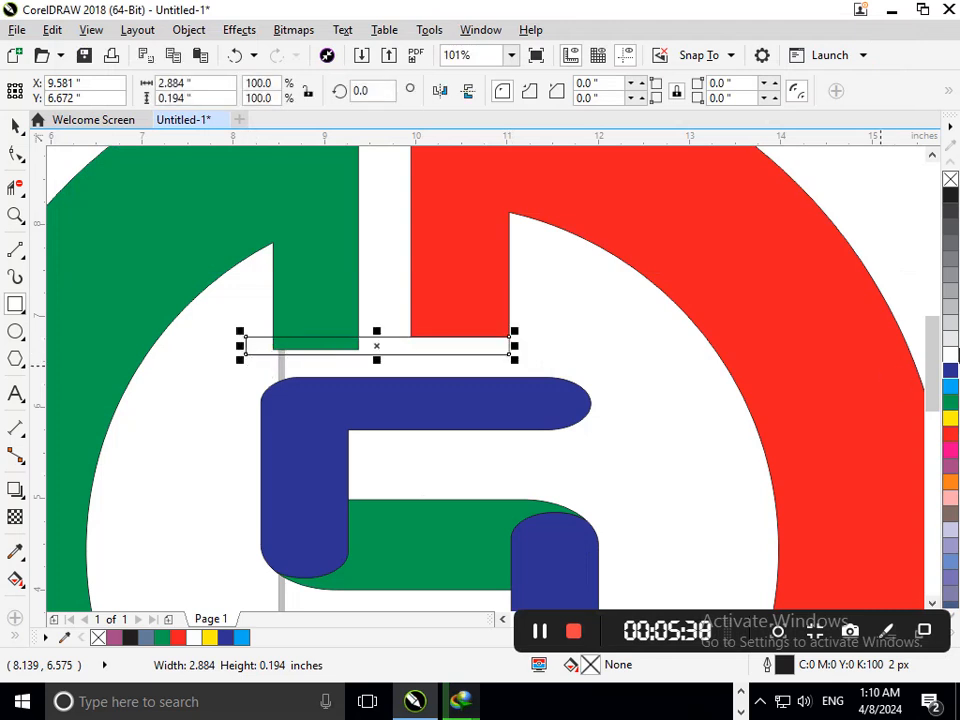
{"action": "left_click", "coordinate": [950, 401]}
{"action": "left_click", "coordinate": [15, 149]}
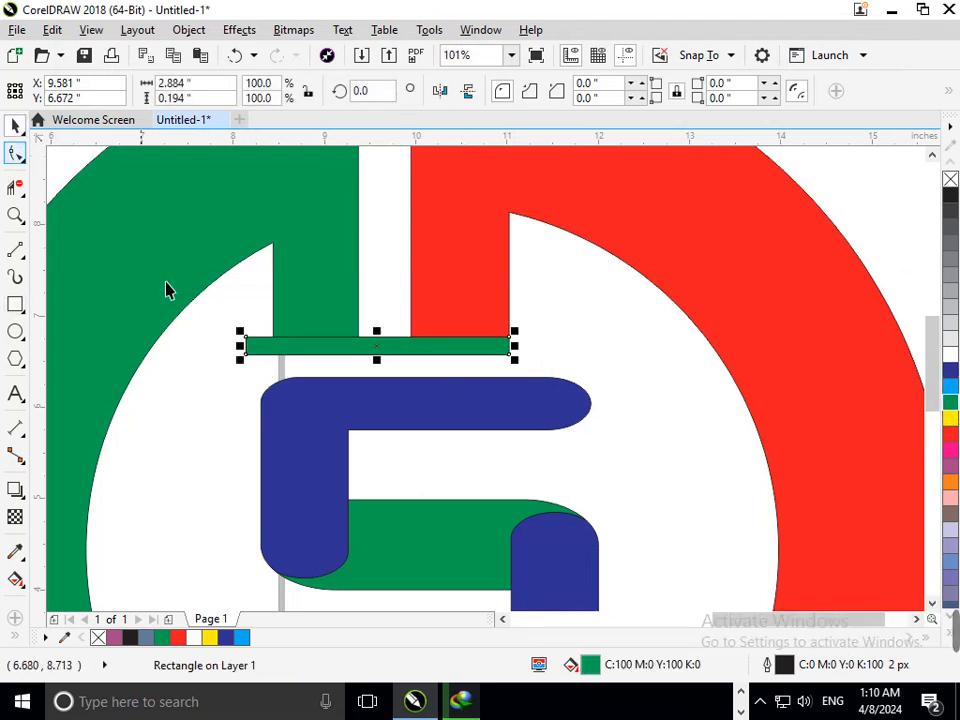
Step: Trim the end of the left ring section's upper strip with the green rectangle and delete the rectangle
{"action": "left_click", "coordinate": [311, 285], "text": "shift"}
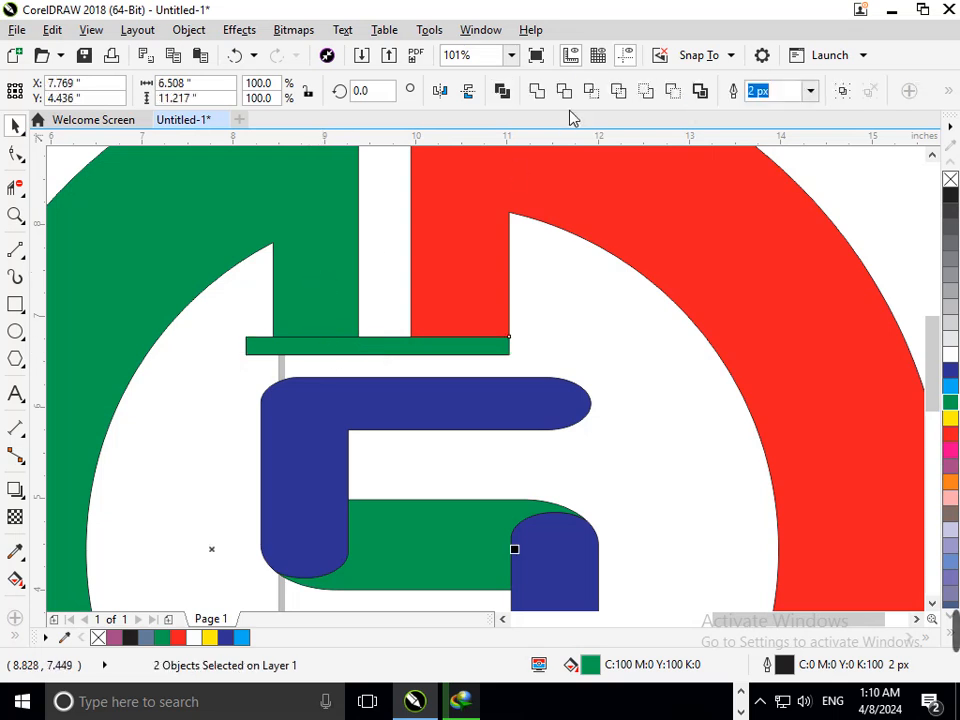
{"action": "left_click", "coordinate": [548, 305]}
{"action": "left_click_drag", "start_coordinate": [377, 341], "coordinate": [264, 356]}
{"action": "key", "text": "Delete"}
Step: Enlarge the whole S to about 109.5% inside the ring
{"action": "scroll", "coordinate": [430, 316], "scroll_direction": "down", "scroll_amount": 4}
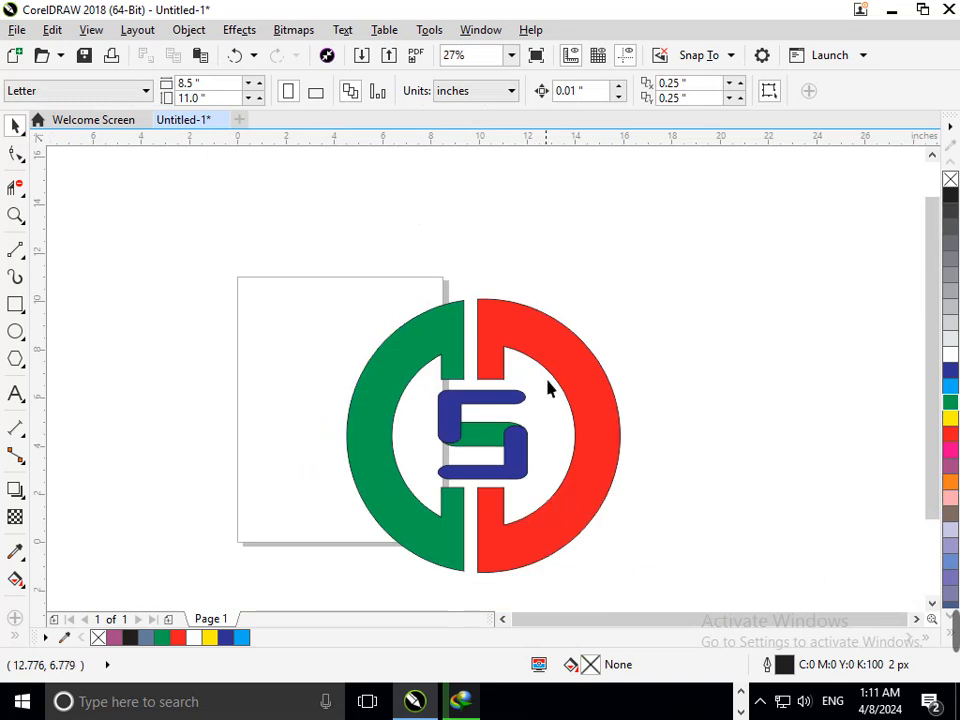
{"action": "left_click_drag", "start_coordinate": [330, 356], "coordinate": [555, 501]}
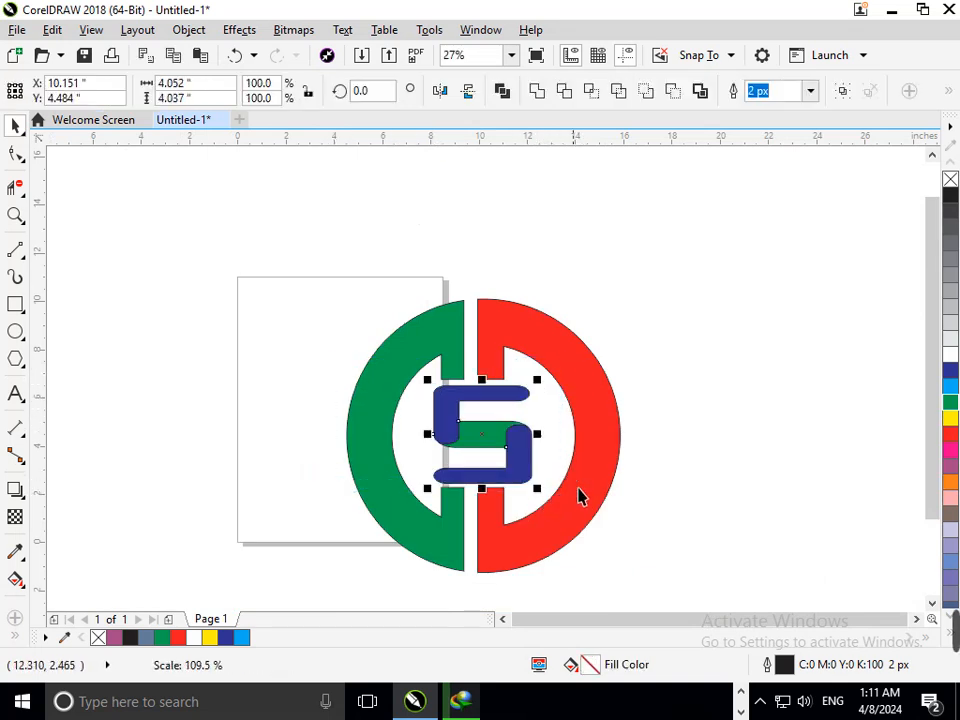
{"action": "left_click", "coordinate": [653, 468]}
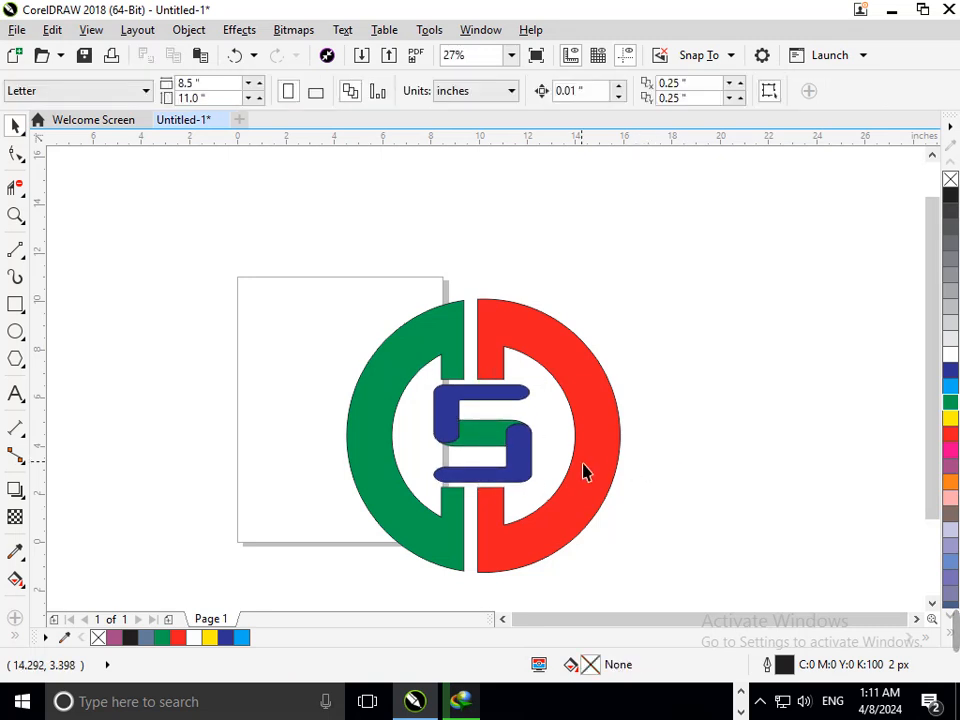
Step: Fill the right ring section with dark blue and the left ring section with red
{"action": "left_click", "coordinate": [585, 472]}
{"action": "left_click", "coordinate": [950, 370]}
{"action": "left_click", "coordinate": [631, 453]}
{"action": "left_click", "coordinate": [435, 549]}
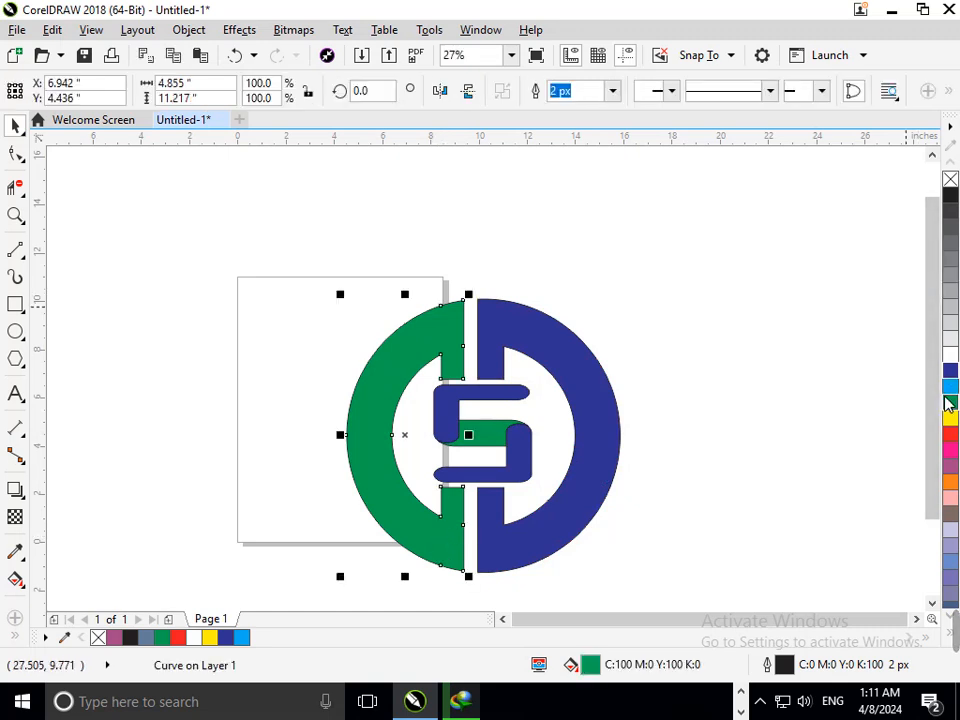
{"action": "left_click", "coordinate": [884, 400]}
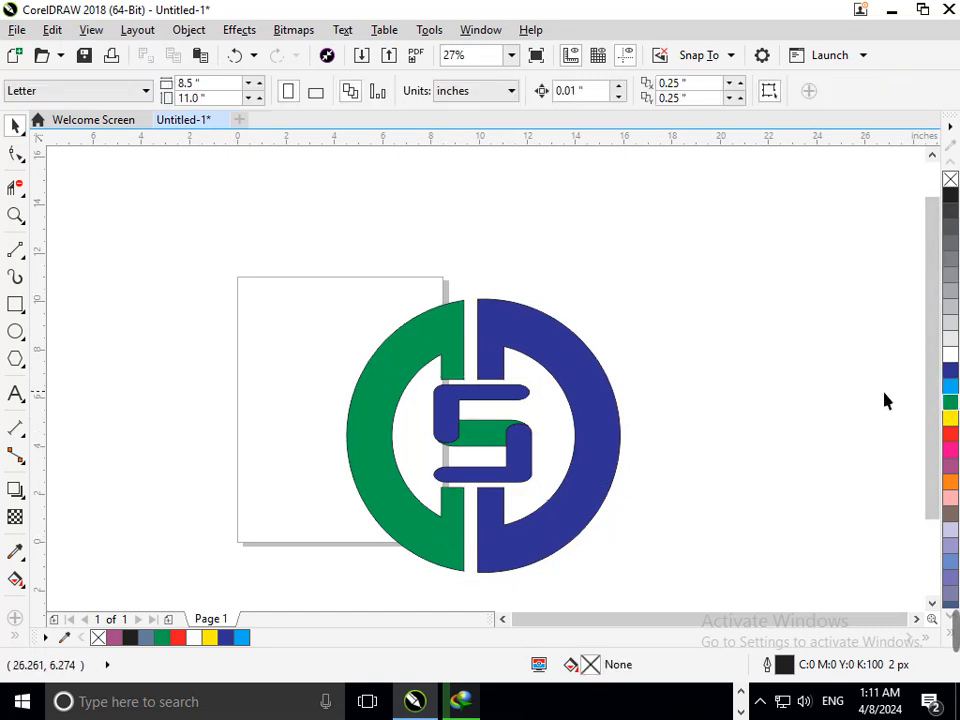
{"action": "left_click", "coordinate": [432, 548]}
{"action": "left_click", "coordinate": [950, 434]}
{"action": "left_click", "coordinate": [838, 446]}
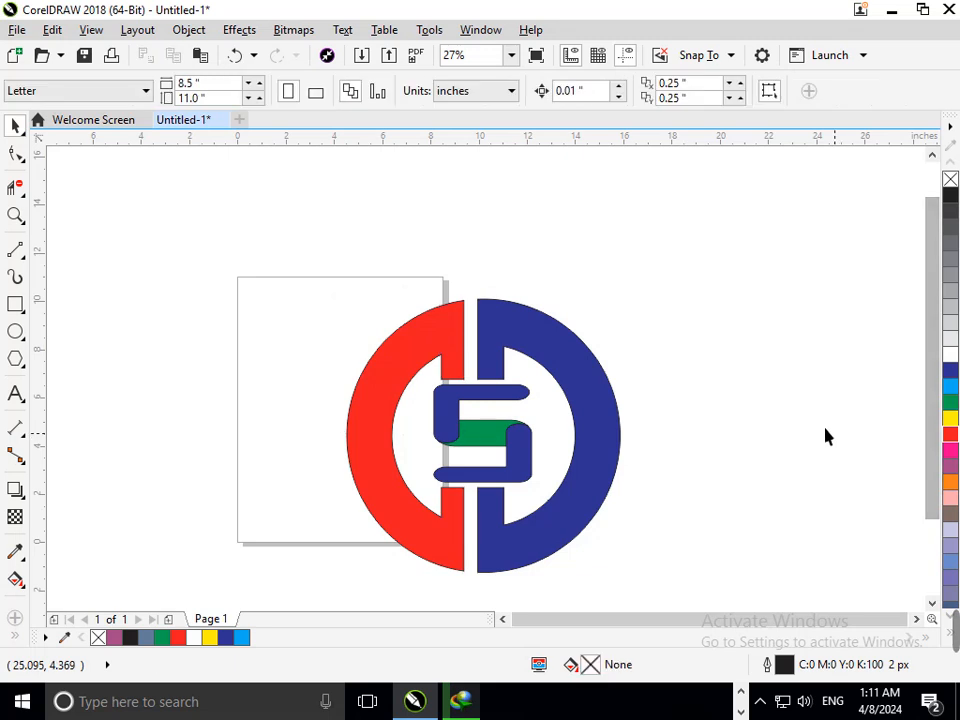
Step: Move the whole logo off the page to the upper left and group its five objects
{"action": "scroll", "coordinate": [530, 425], "scroll_direction": "down", "scroll_amount": 2}
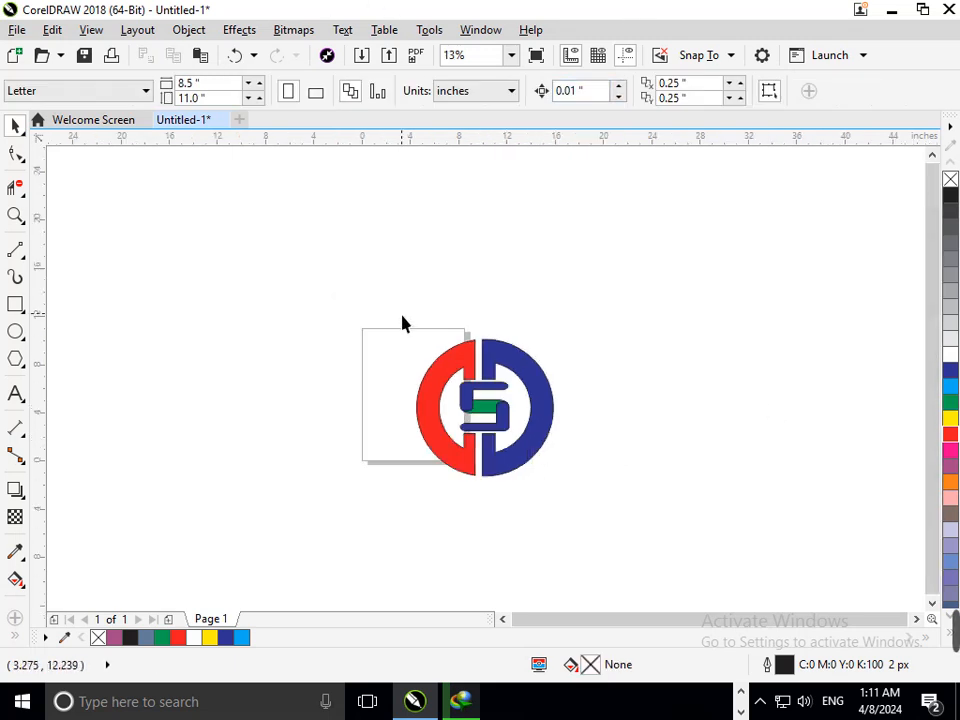
{"action": "left_click_drag", "start_coordinate": [701, 557], "coordinate": [701, 557]}
{"action": "left_click_drag", "start_coordinate": [540, 455], "coordinate": [225, 285]}
{"action": "key", "text": "F3"}
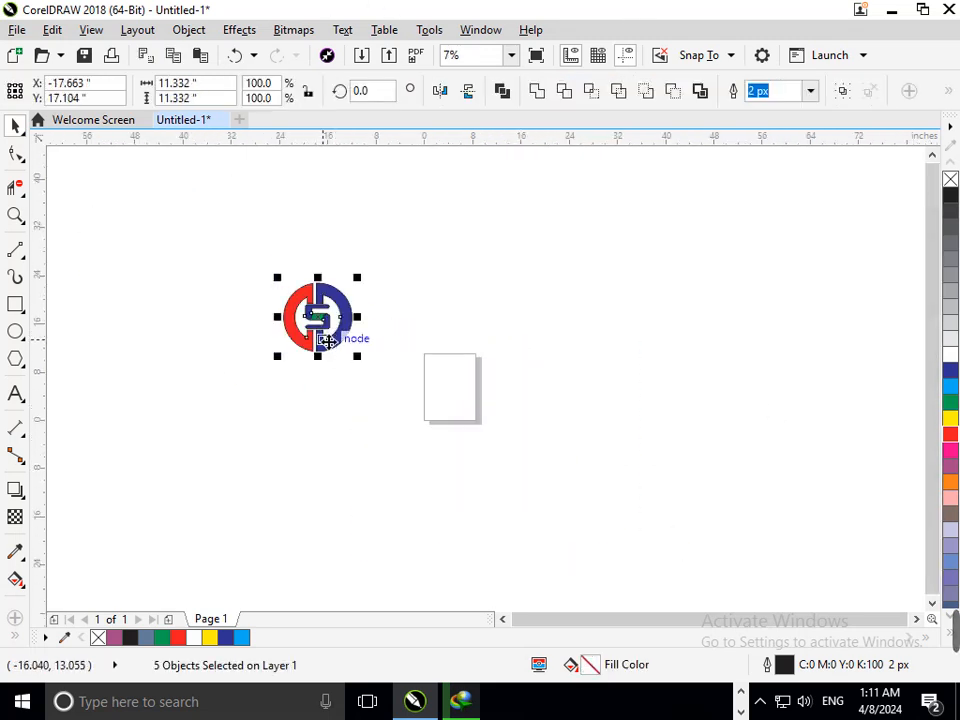
{"action": "key", "text": "ctrl+g"}
Step: Move the grouped logo farther from the page, to about X -31.1 and Y 22 inches
{"action": "left_click", "coordinate": [415, 308]}
{"action": "left_click_drag", "start_coordinate": [332, 330], "coordinate": [251, 301]}
{"action": "left_click", "coordinate": [280, 243]}
{"action": "key", "text": "z"}
{"action": "left_click_drag", "start_coordinate": [190, 243], "coordinate": [291, 332]}
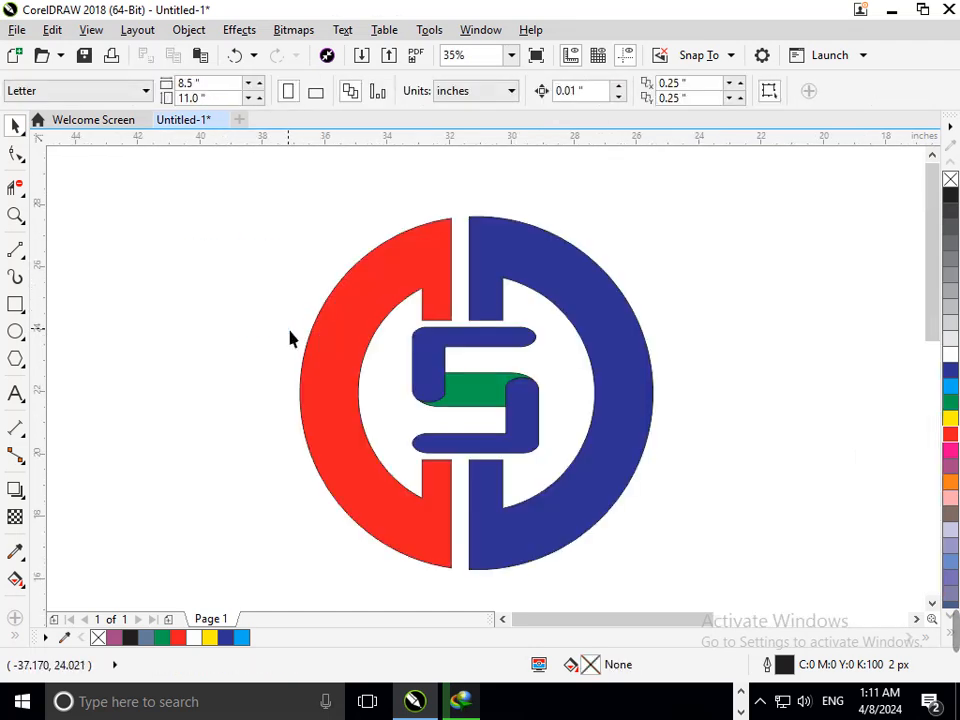
Step: Ungroup the logo and fill the S's middle band with red
{"action": "left_click", "coordinate": [491, 543]}
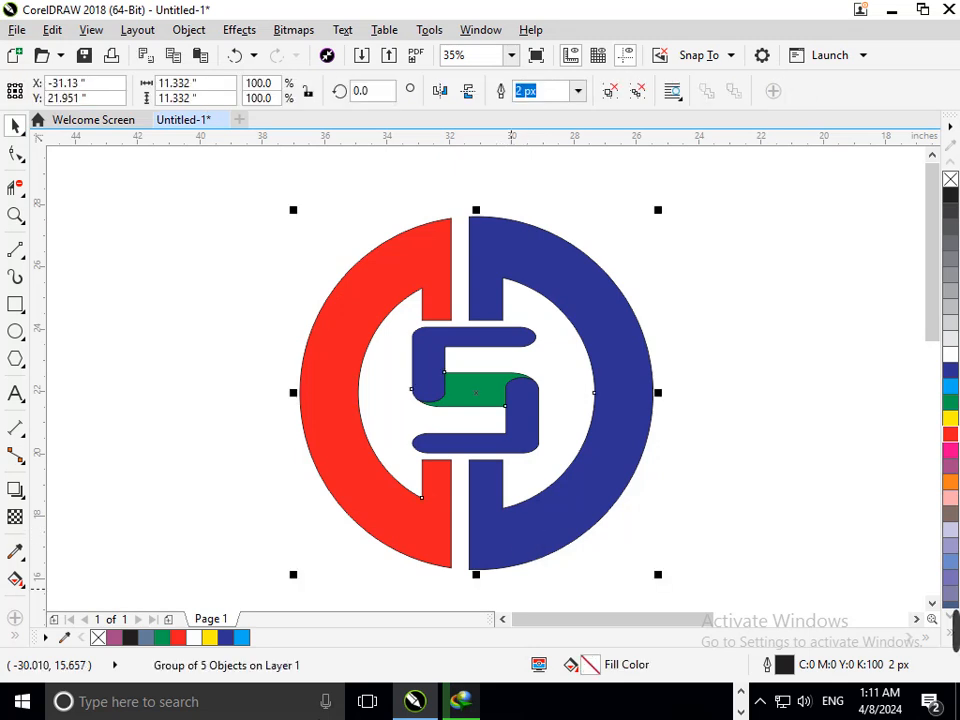
{"action": "left_click", "coordinate": [682, 592]}
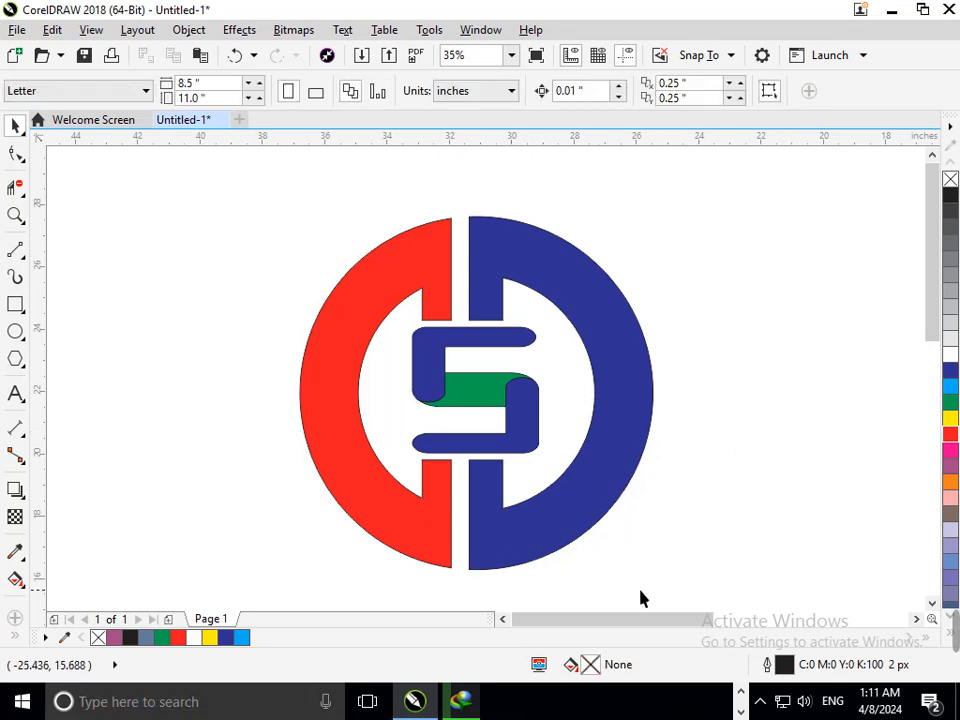
{"action": "left_click", "coordinate": [529, 456]}
{"action": "left_click", "coordinate": [840, 518]}
{"action": "left_click", "coordinate": [484, 400]}
{"action": "left_click", "coordinate": [950, 418]}
{"action": "left_click", "coordinate": [950, 433]}
{"action": "left_click", "coordinate": [872, 527]}
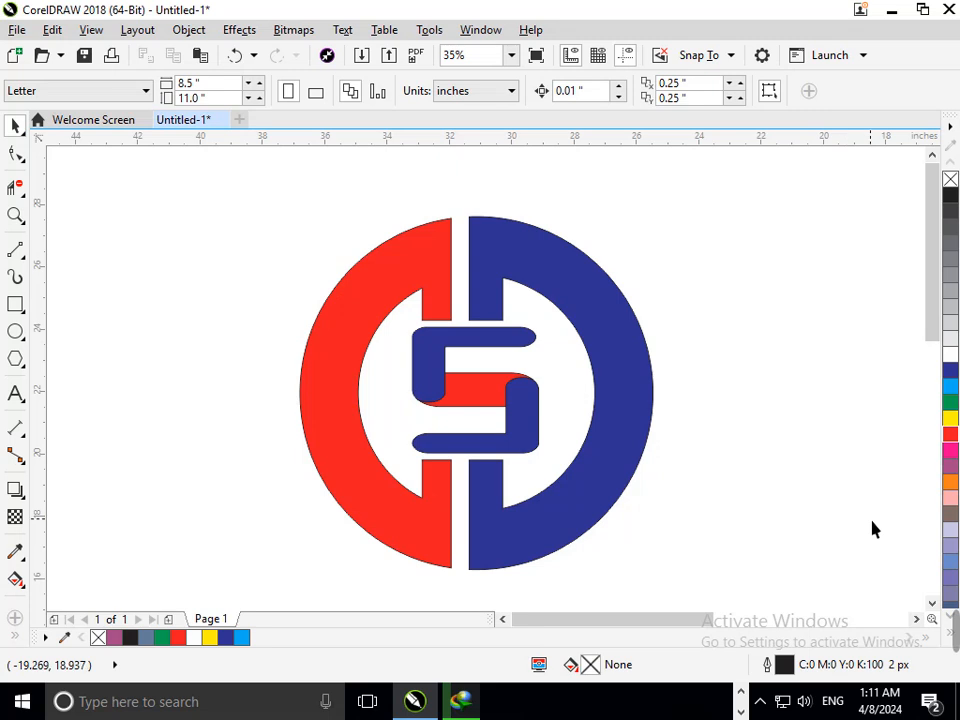
Step: Fill the lower and upper hooked pieces of the S with green
{"action": "left_click", "coordinate": [529, 443]}
{"action": "left_click", "coordinate": [950, 404]}
{"action": "left_click", "coordinate": [575, 440]}
{"action": "left_click", "coordinate": [424, 390]}
{"action": "left_click", "coordinate": [950, 403]}
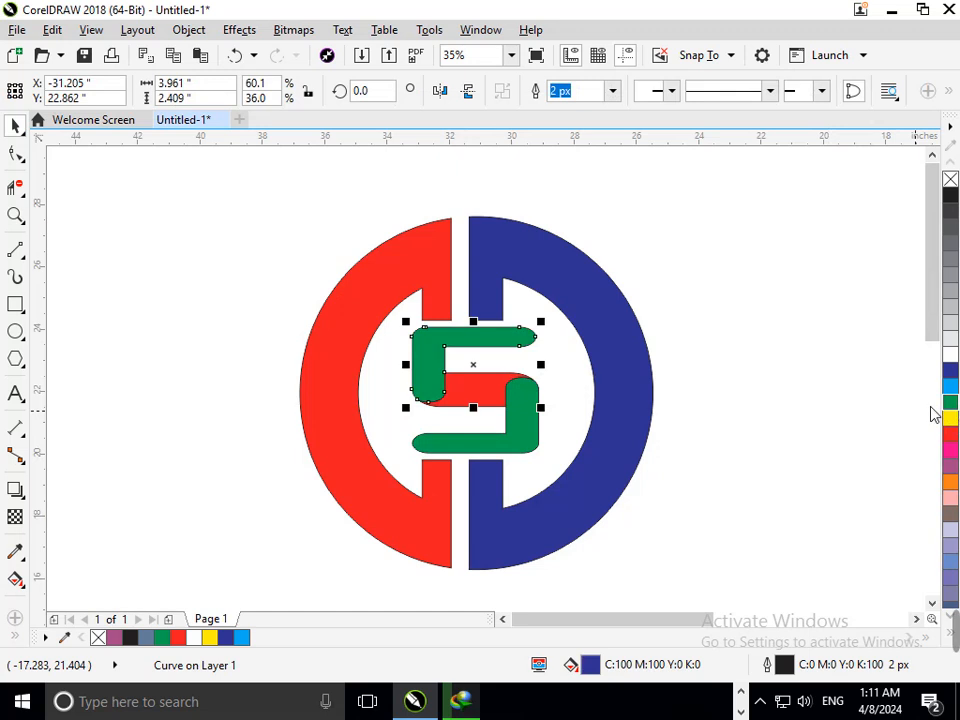
Step: Fill the lower and upper hooked pieces of the S with dark blue
{"action": "left_click", "coordinate": [845, 432]}
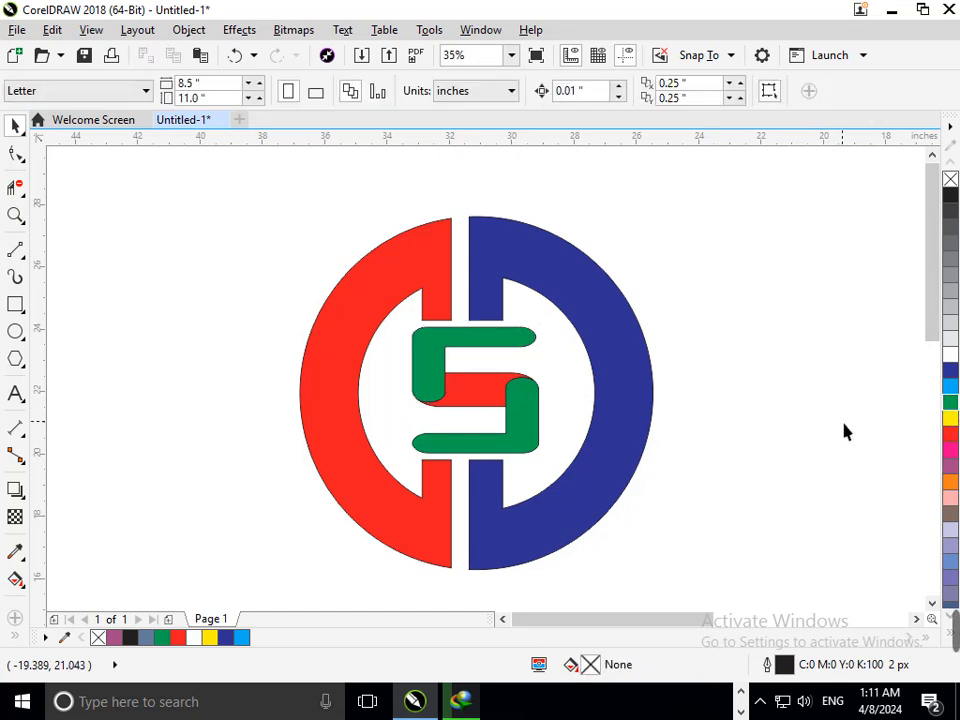
{"action": "left_click", "coordinate": [538, 435]}
{"action": "left_click", "coordinate": [951, 356]}
{"action": "left_click", "coordinate": [951, 370]}
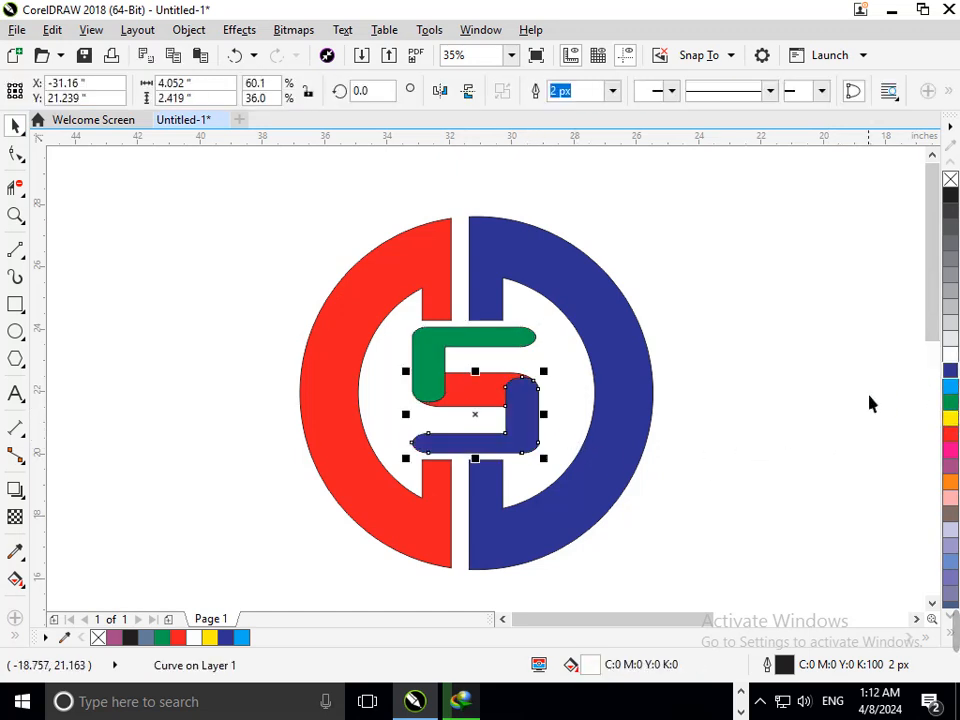
{"action": "left_click", "coordinate": [810, 434]}
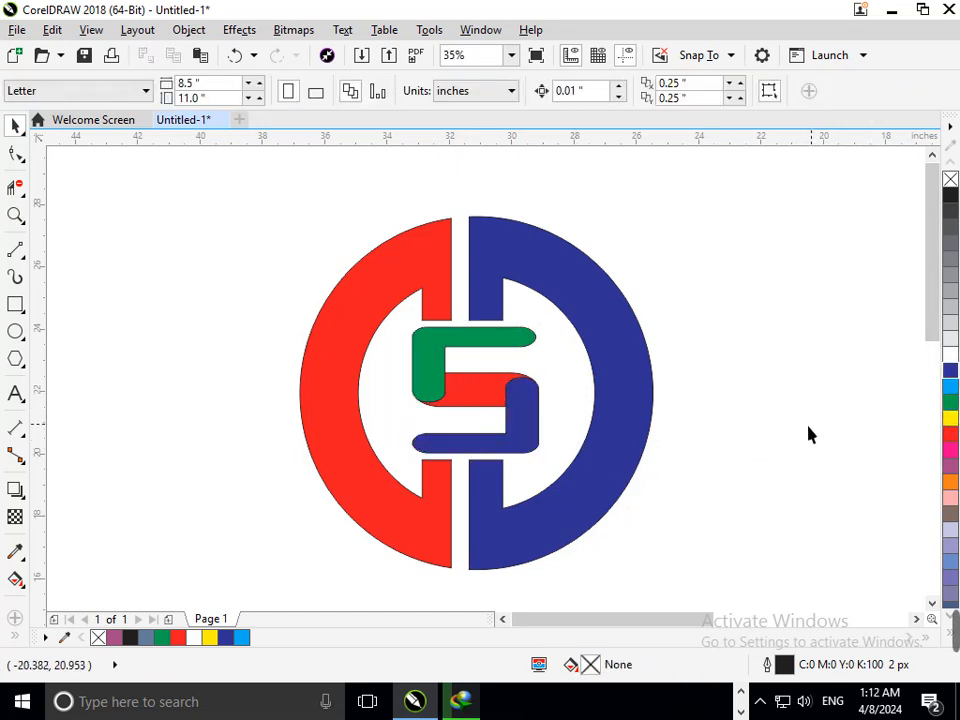
{"action": "left_click", "coordinate": [439, 381]}
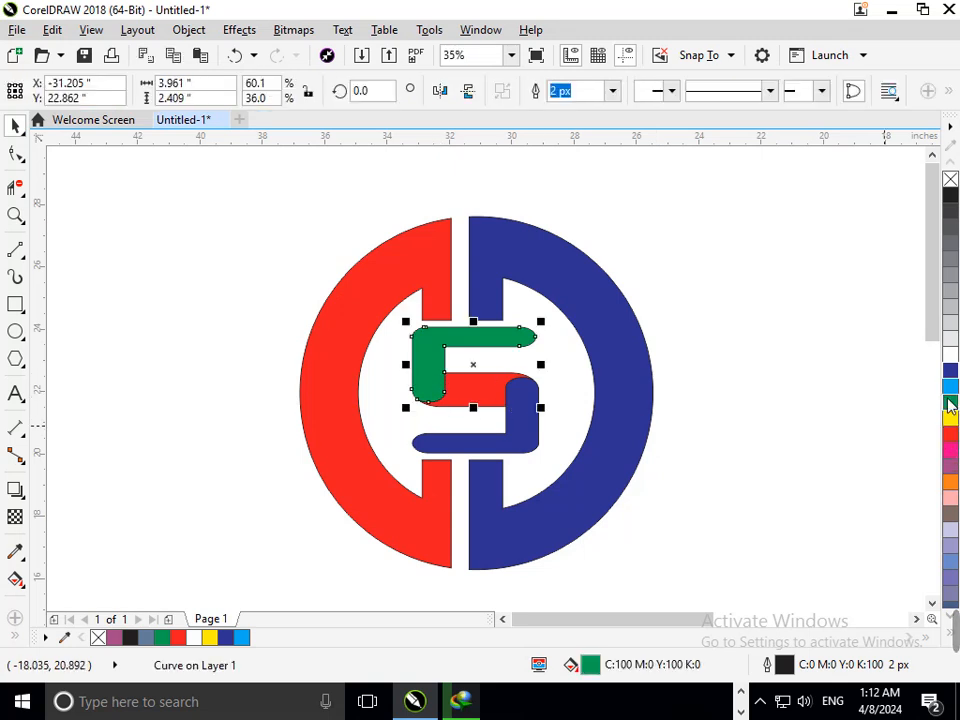
{"action": "left_click", "coordinate": [846, 440]}
Step: Fill the S's middle band with green
{"action": "left_click", "coordinate": [476, 388]}
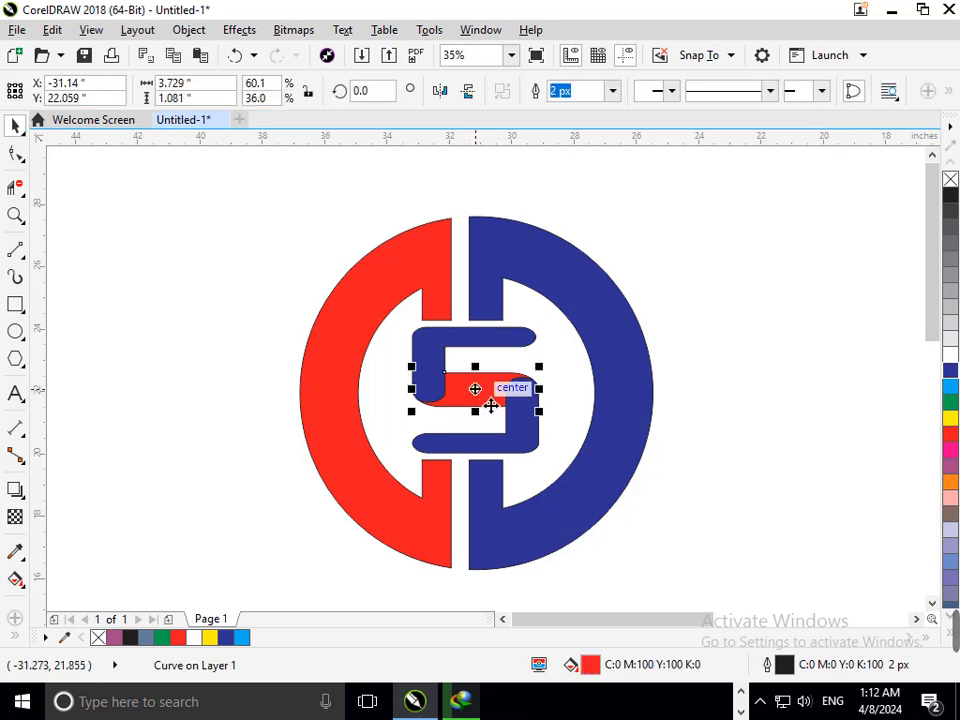
{"action": "left_click", "coordinate": [950, 402]}
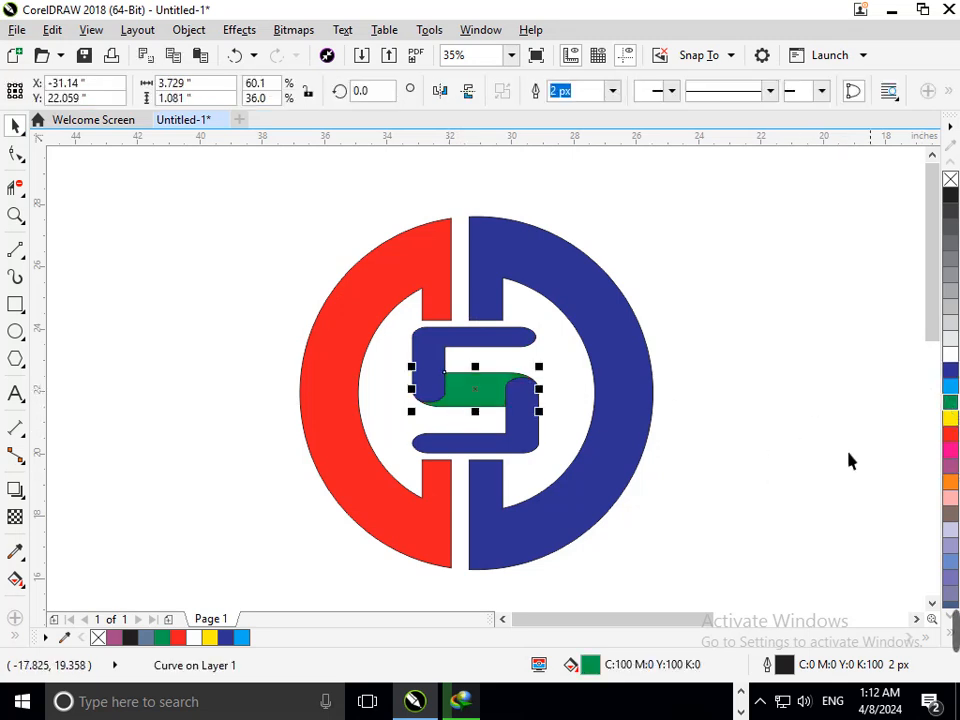
{"action": "left_click", "coordinate": [800, 503]}
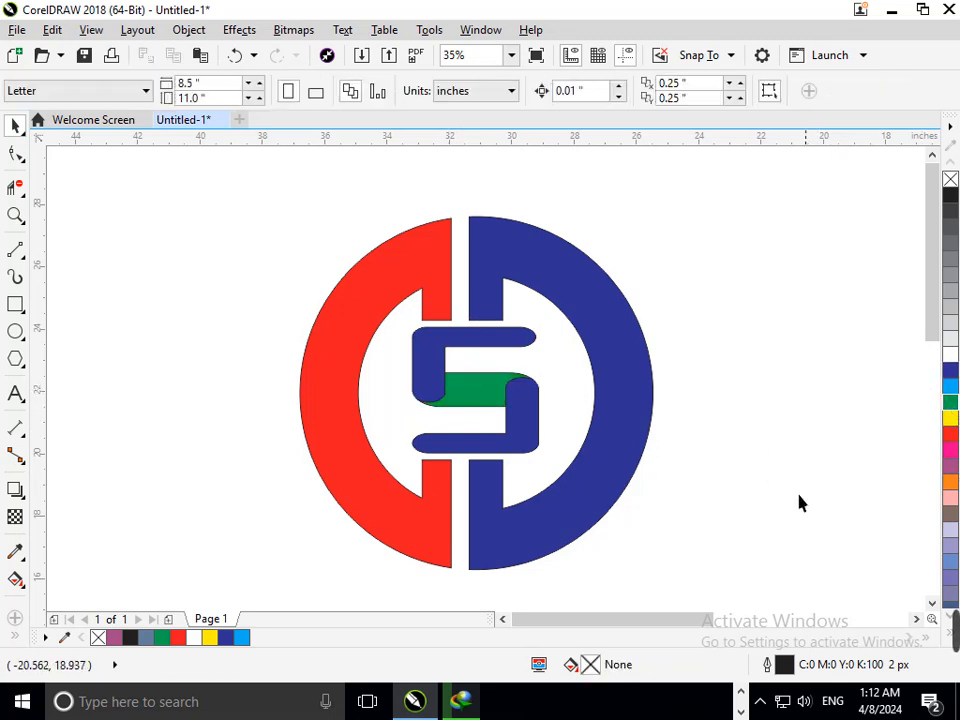
Step: Add a one-step inside contour with an offset of about 0.334 inches to the blue half of the ring
{"action": "left_click", "coordinate": [591, 474]}
{"action": "left_click", "coordinate": [17, 492]}
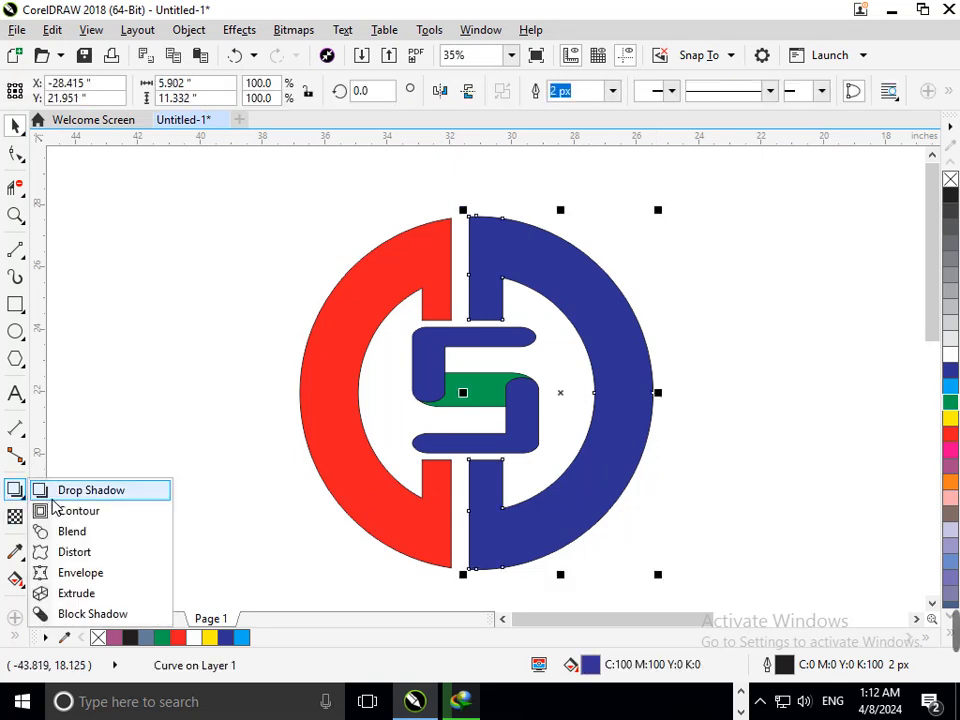
{"action": "left_click", "coordinate": [70, 510]}
{"action": "left_click_drag", "start_coordinate": [473, 472], "coordinate": [489, 506]}
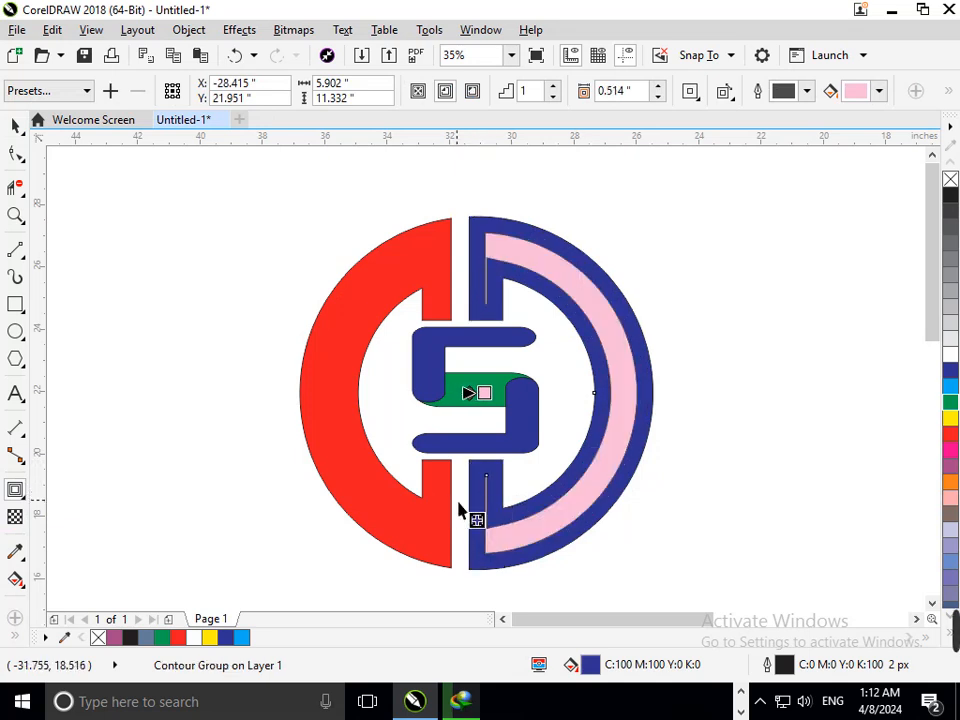
{"action": "key", "text": "ctrl+z"}
{"action": "left_click_drag", "start_coordinate": [473, 472], "coordinate": [493, 499]}
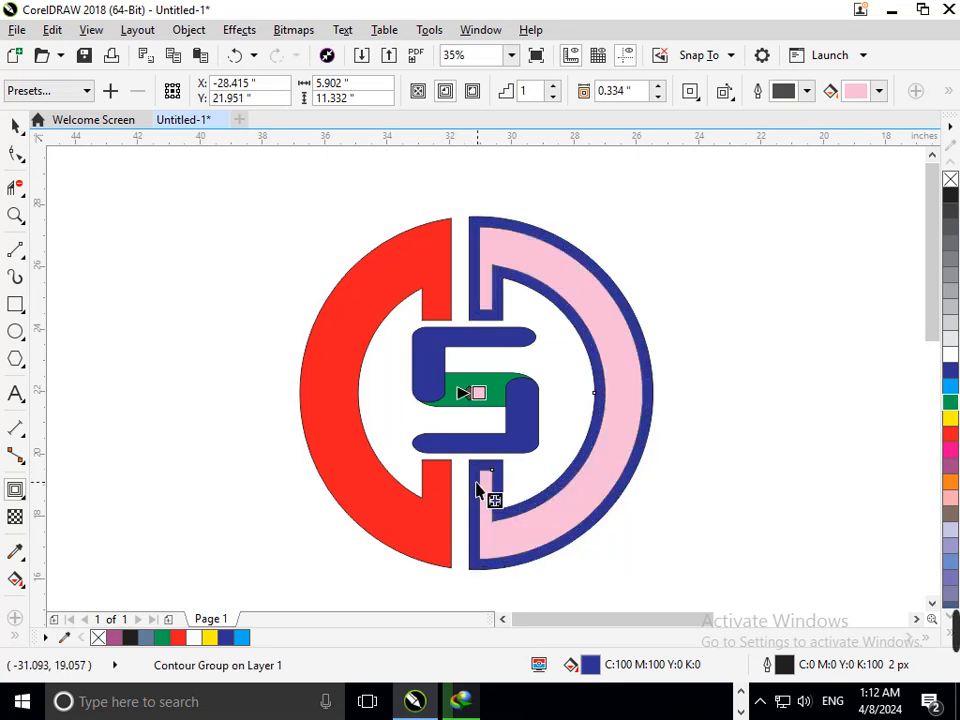
Step: Add a one-step inside contour with an offset of about 0.289 inches to the red half of the ring
{"action": "left_click", "coordinate": [446, 317]}
{"action": "left_click_drag", "start_coordinate": [446, 317], "coordinate": [433, 281]}
{"action": "key", "text": "ctrl+z"}
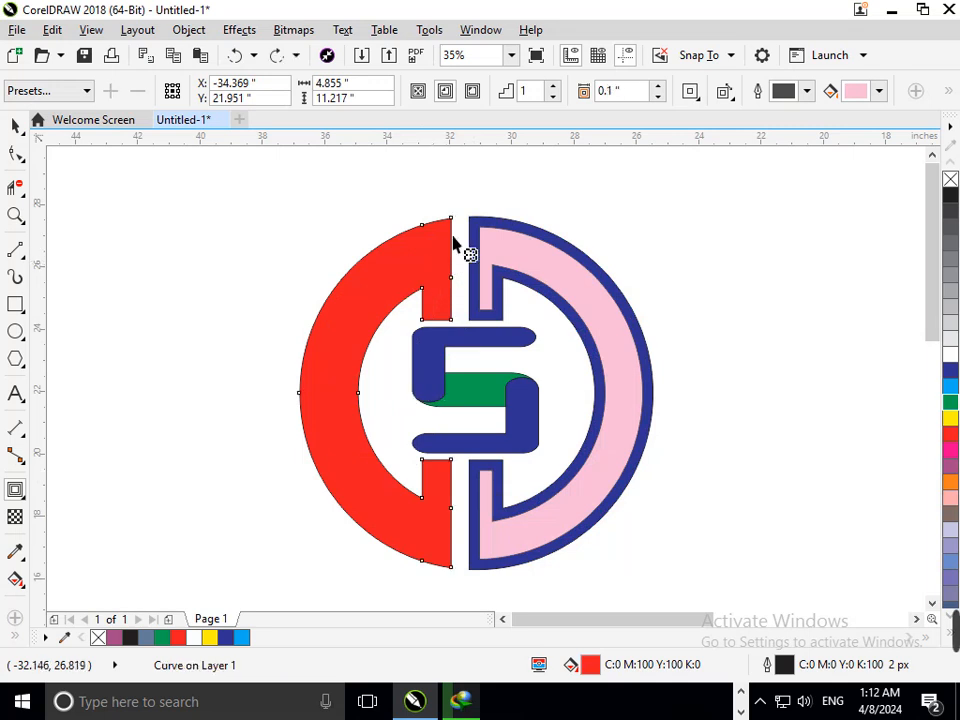
{"action": "left_click_drag", "start_coordinate": [452, 228], "coordinate": [451, 238]}
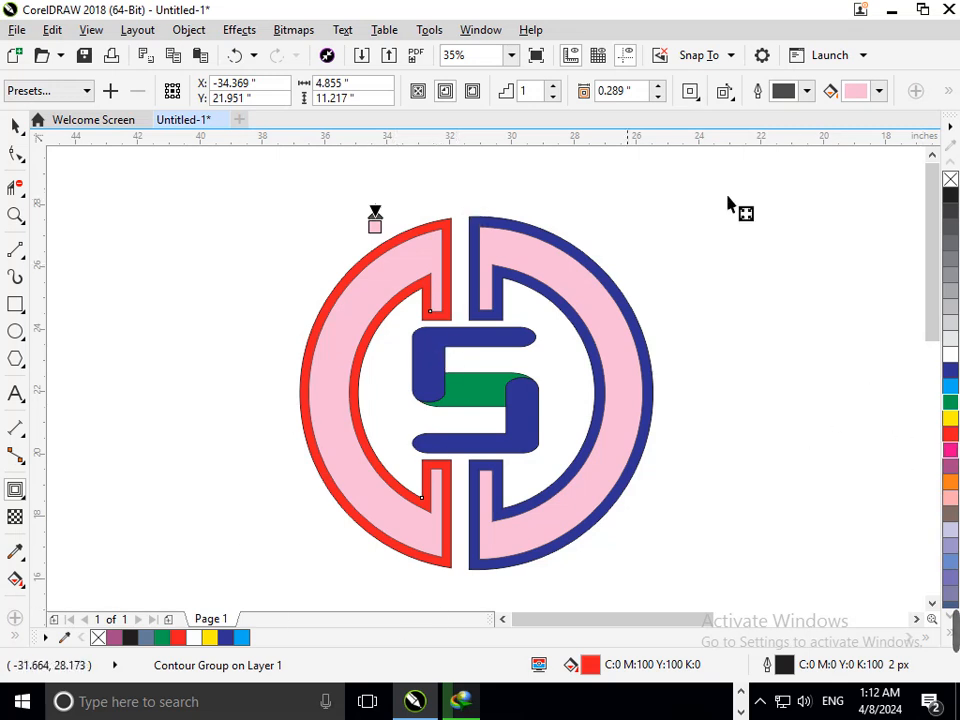
Step: Try a stronger pink fill of M 87, Y 2 on the red half's contour
{"action": "left_click", "coordinate": [879, 91]}
{"action": "left_click", "coordinate": [825, 189]}
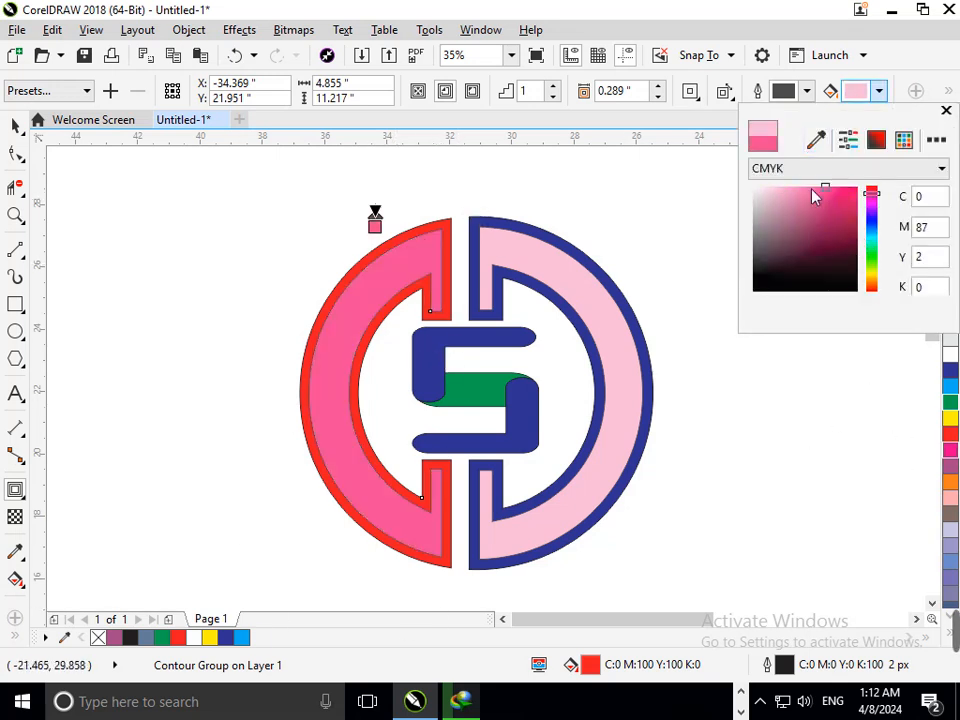
{"action": "left_click", "coordinate": [14, 124]}
{"action": "key", "text": "ctrl+z"}
Step: Try to move the red ring half with its contour to the left, away from the S
{"action": "left_click", "coordinate": [15, 126]}
{"action": "left_click", "coordinate": [113, 275]}
{"action": "left_click_drag", "start_coordinate": [347, 325], "coordinate": [232, 329]}
{"action": "key", "text": "ctrl+z"}
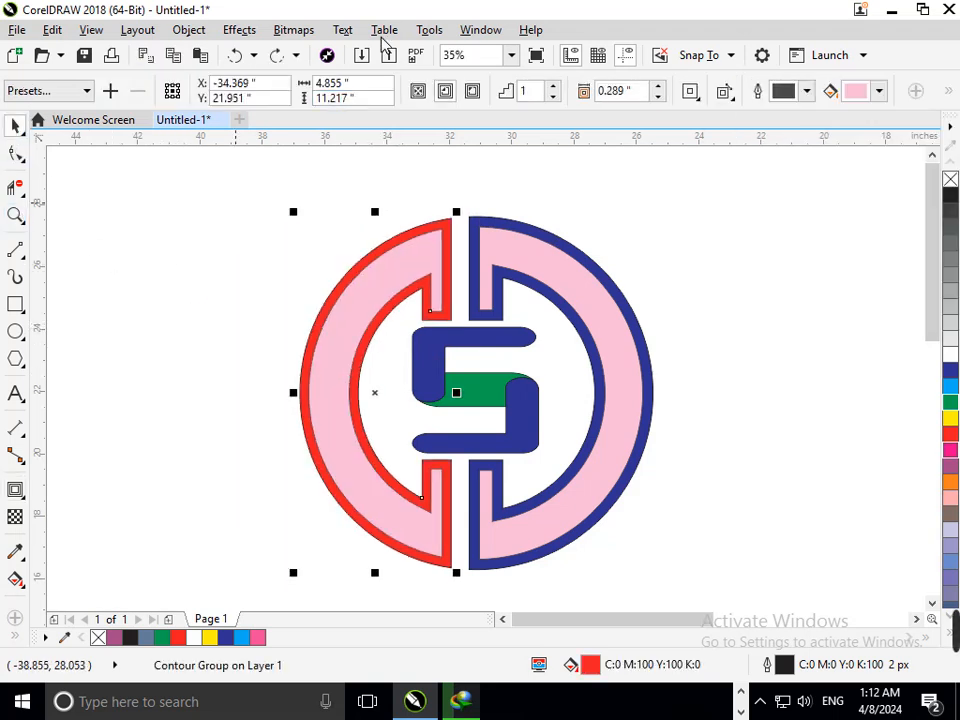
Step: Break the contour apart from the red ring half and fill the separated inner band with white
{"action": "left_click", "coordinate": [188, 29]}
{"action": "left_click", "coordinate": [259, 356]}
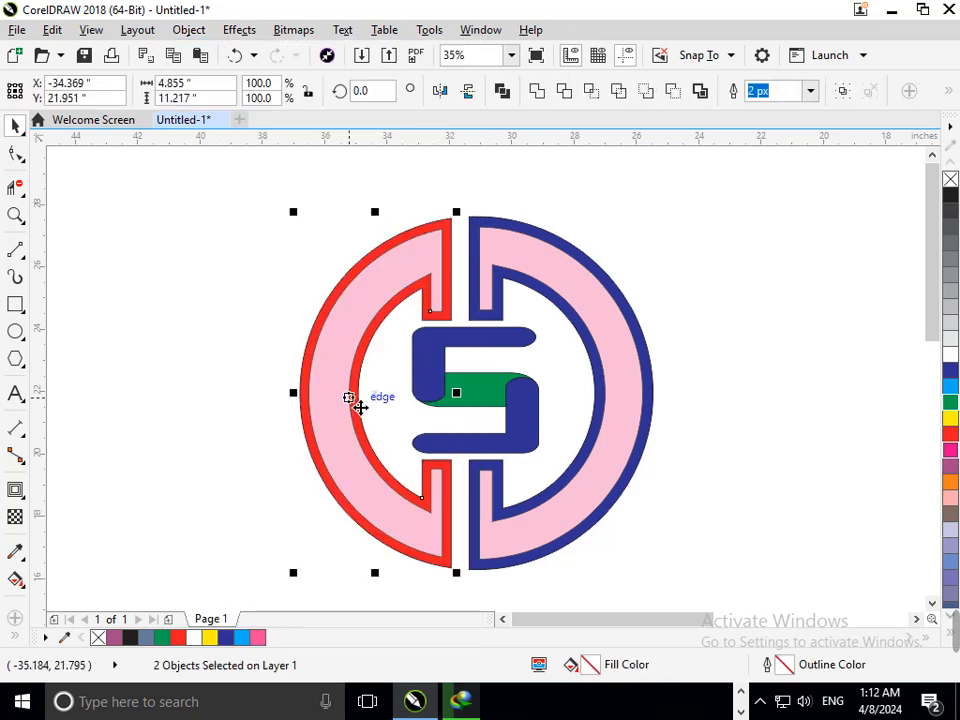
{"action": "left_click", "coordinate": [268, 401]}
{"action": "left_click", "coordinate": [347, 409]}
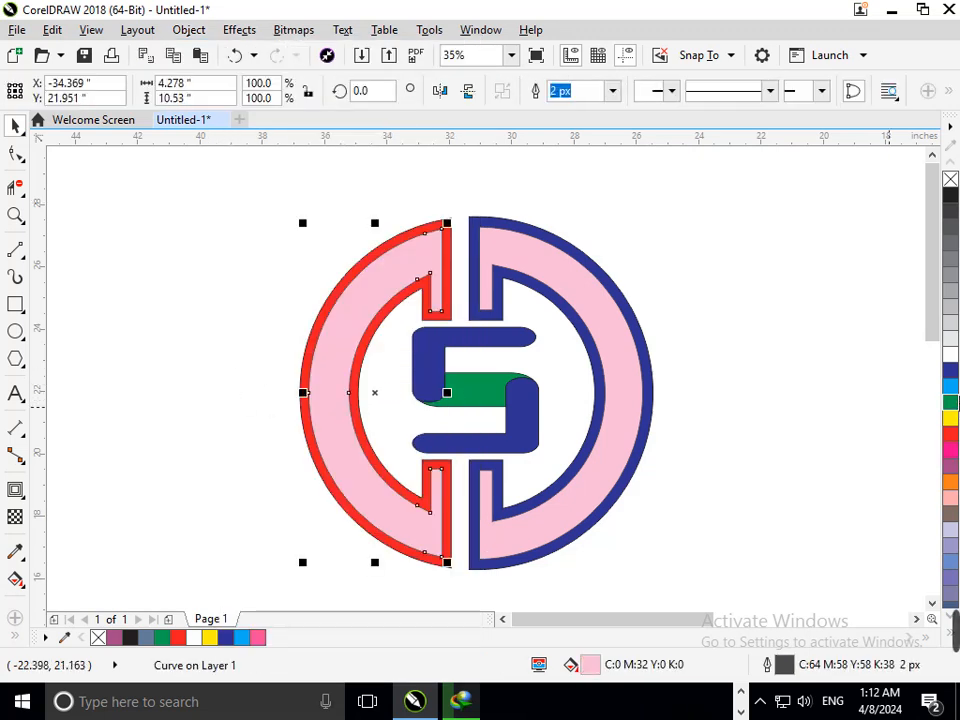
{"action": "left_click", "coordinate": [951, 355]}
{"action": "left_click", "coordinate": [848, 423]}
Step: Break the contour apart from the blue ring half and fill the separated inner band with white
{"action": "left_click_drag", "start_coordinate": [596, 487], "coordinate": [729, 441]}
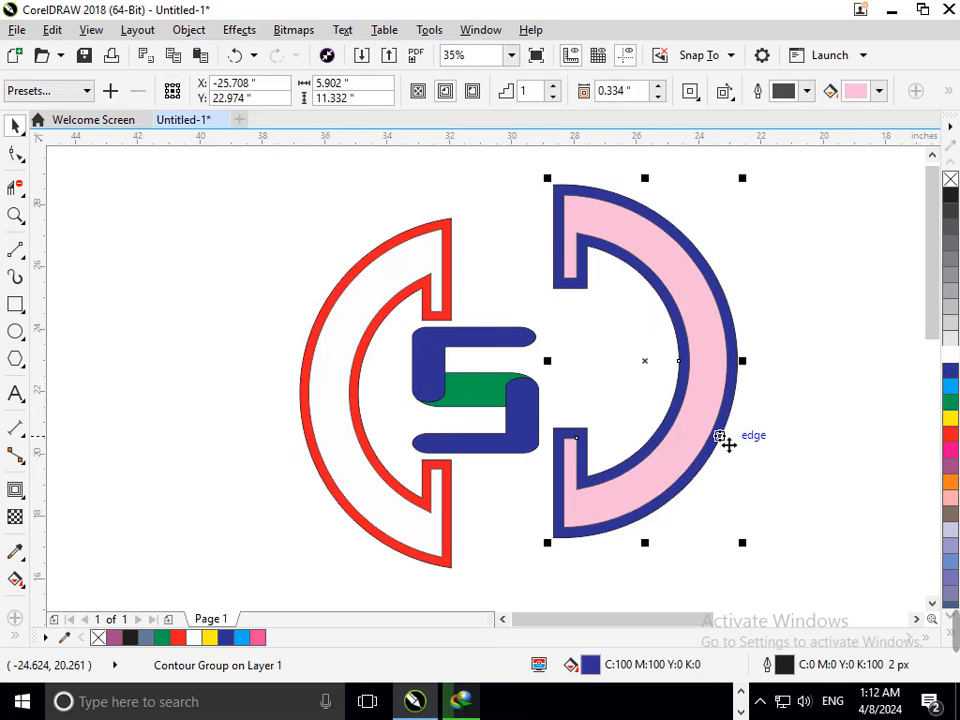
{"action": "key", "text": "ctrl+z"}
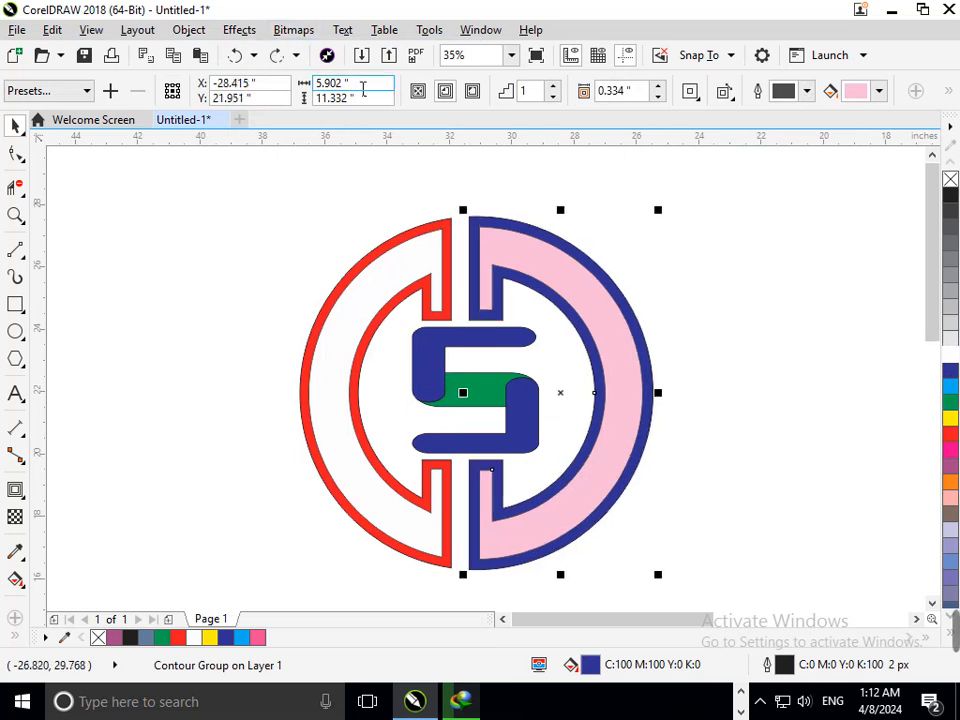
{"action": "left_click", "coordinate": [188, 30]}
{"action": "left_click", "coordinate": [287, 364]}
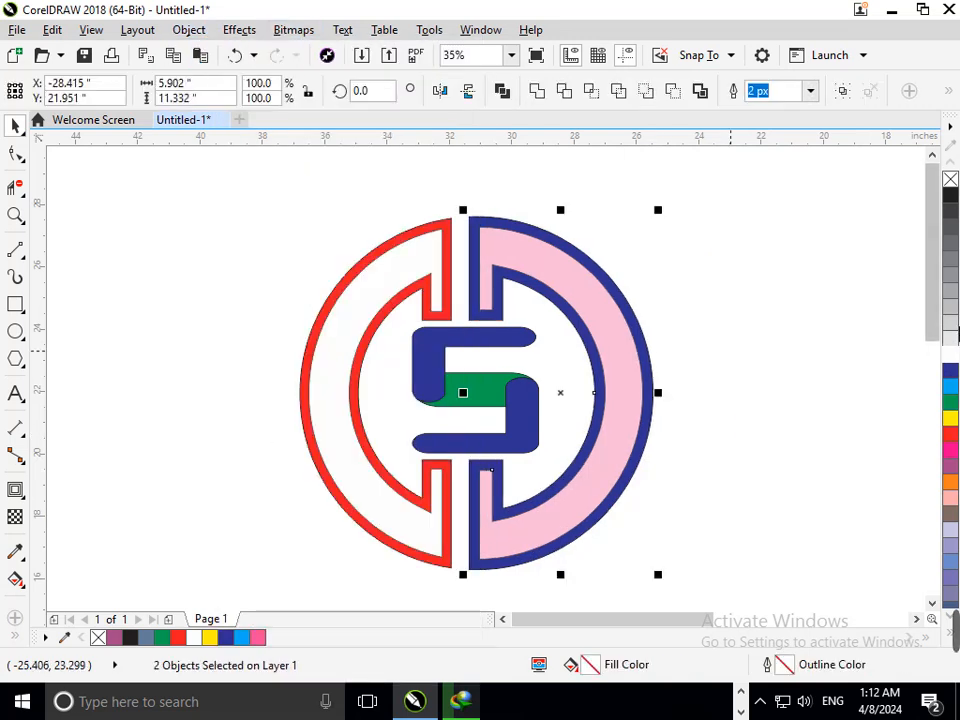
{"action": "left_click", "coordinate": [726, 373]}
{"action": "left_click", "coordinate": [626, 426]}
{"action": "left_click", "coordinate": [950, 355]}
{"action": "left_click", "coordinate": [843, 364]}
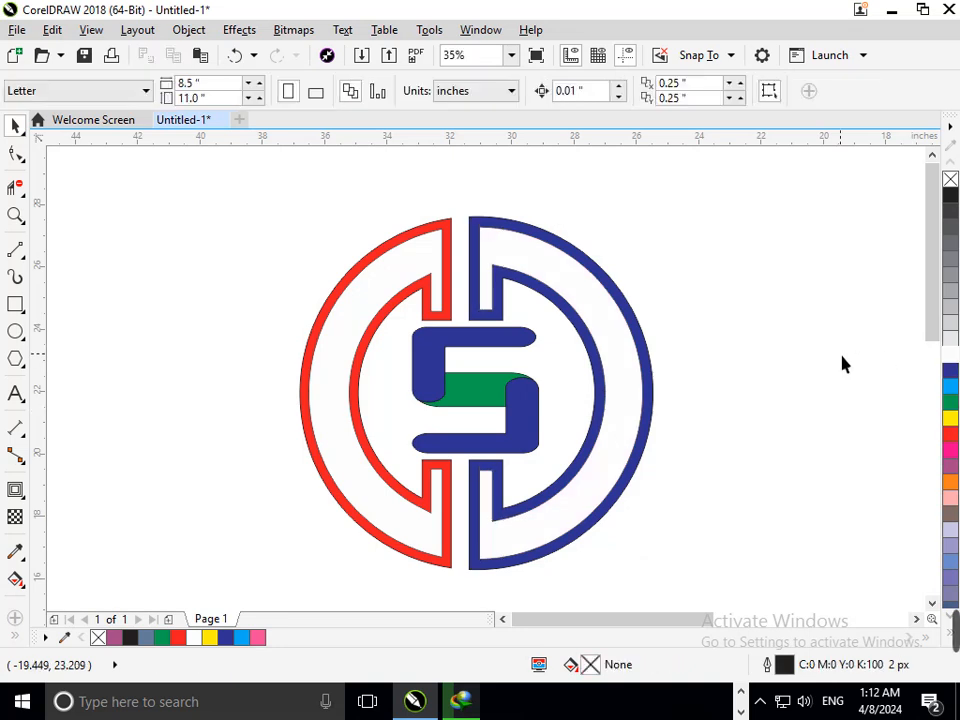
Step: Try yellow in the blue half's inner band, and green, dark blue and white in the red half's inner band
{"action": "left_click", "coordinate": [594, 474]}
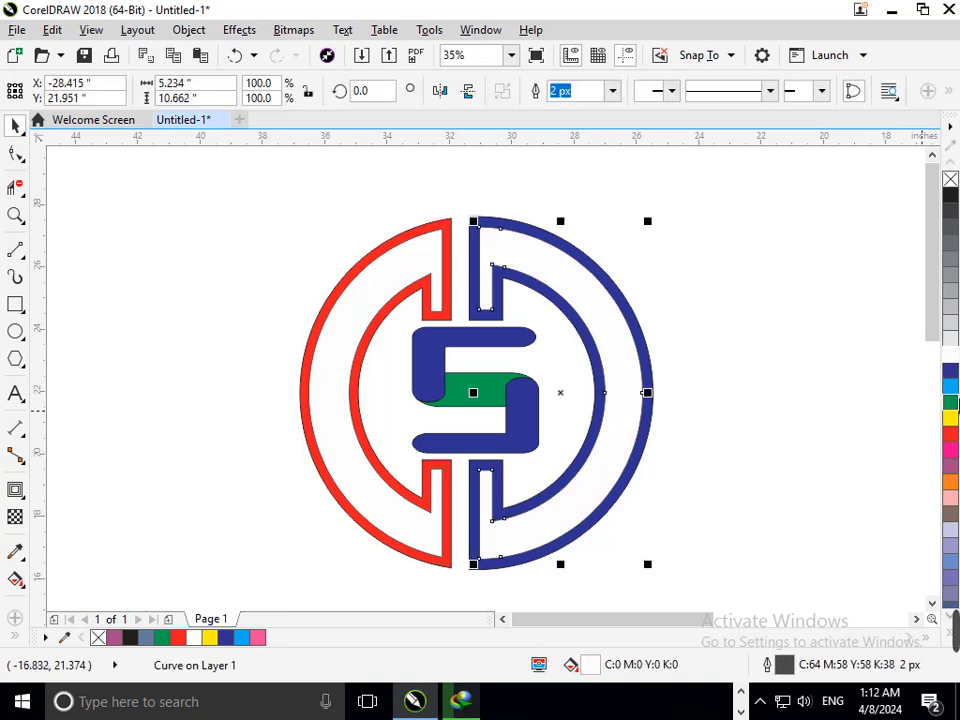
{"action": "left_click", "coordinate": [950, 420]}
{"action": "left_click", "coordinate": [771, 433]}
{"action": "left_click", "coordinate": [369, 486]}
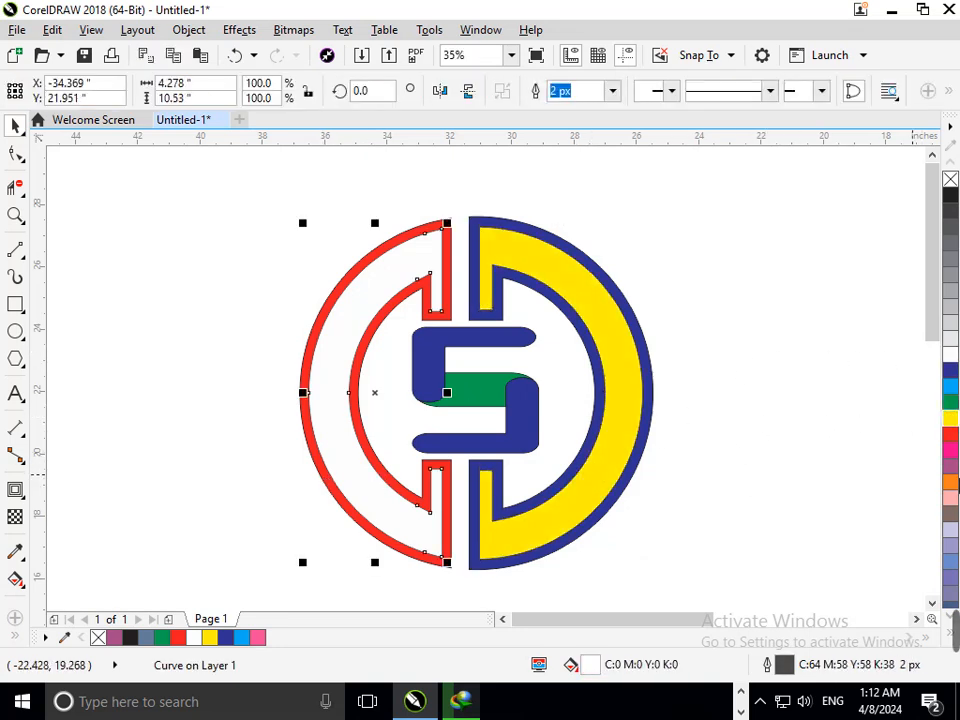
{"action": "left_click", "coordinate": [950, 404]}
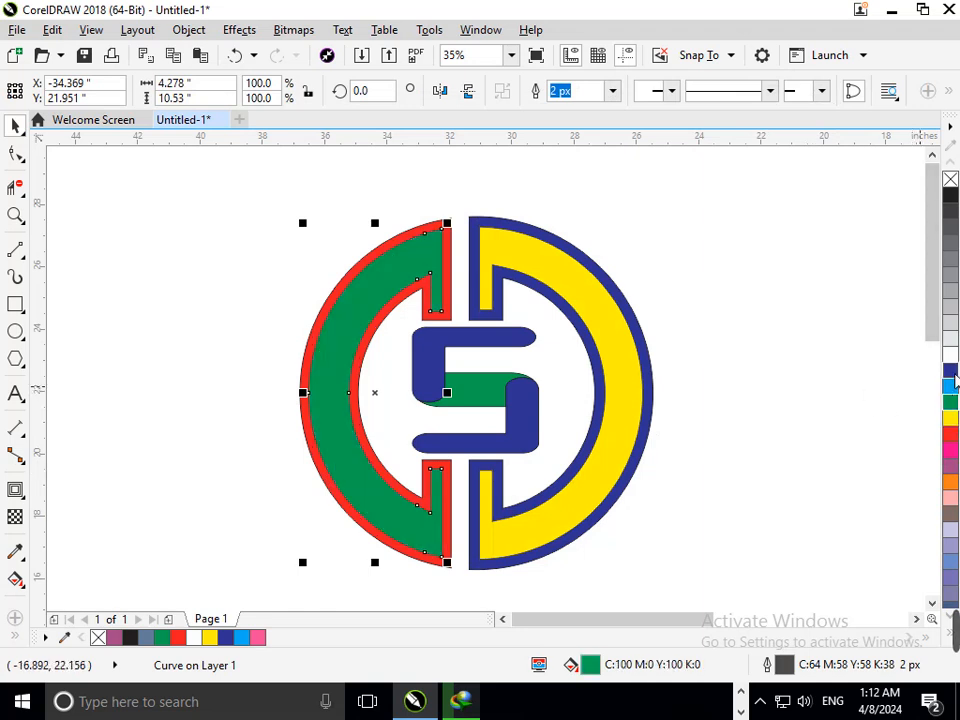
{"action": "left_click", "coordinate": [952, 372]}
{"action": "left_click", "coordinate": [950, 355]}
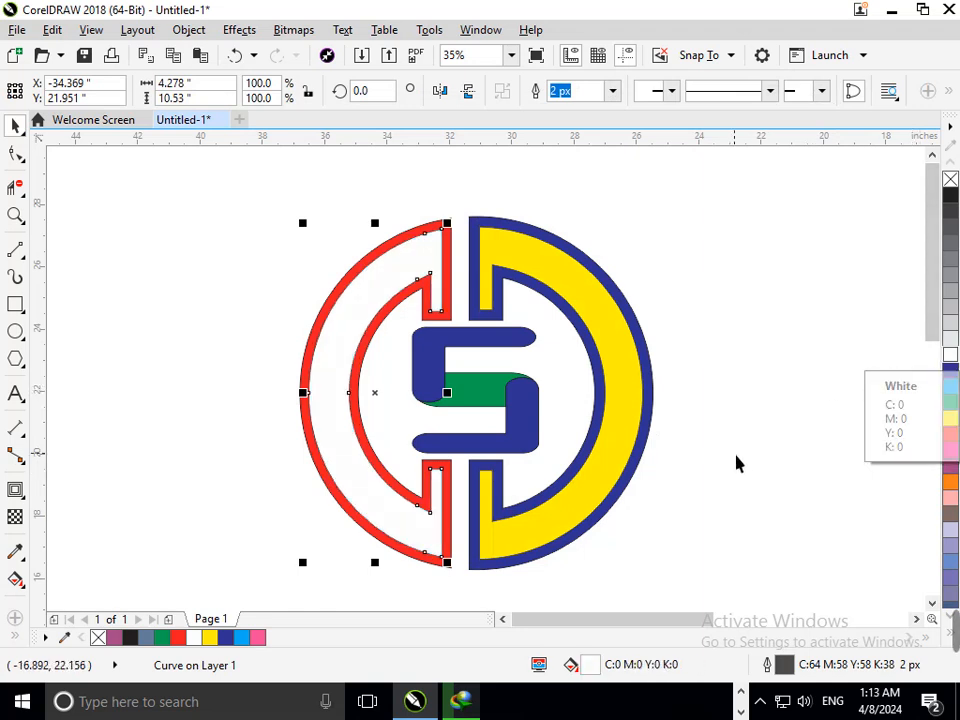
{"action": "left_click", "coordinate": [675, 484]}
Step: Try red, green, orange and purple fills on the blue half's inner band
{"action": "left_click", "coordinate": [603, 493]}
{"action": "left_click", "coordinate": [950, 434]}
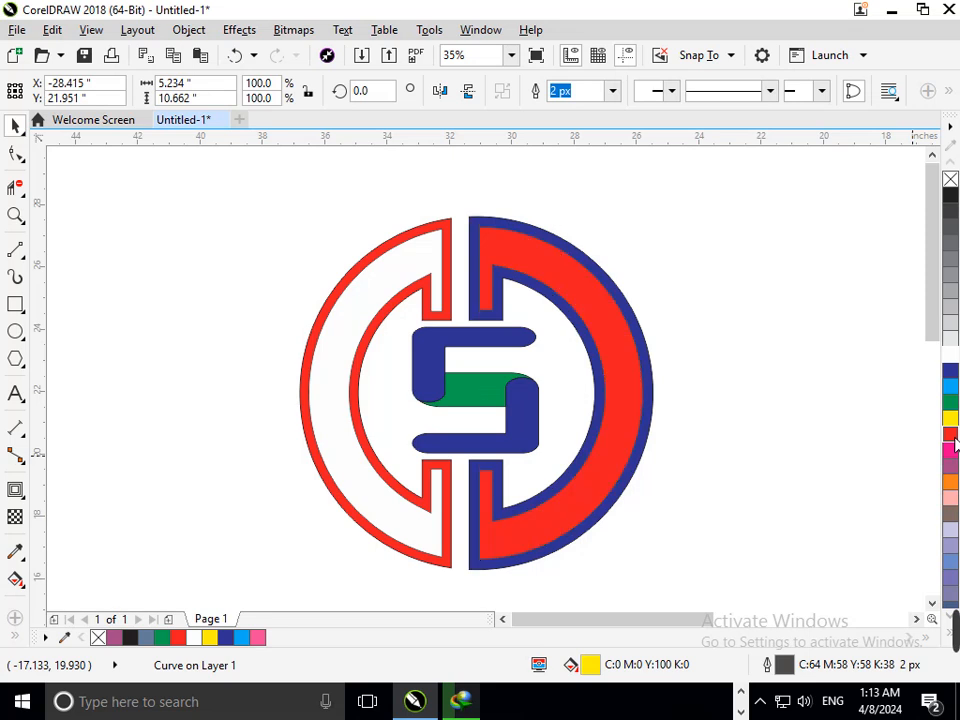
{"action": "left_click", "coordinate": [950, 402]}
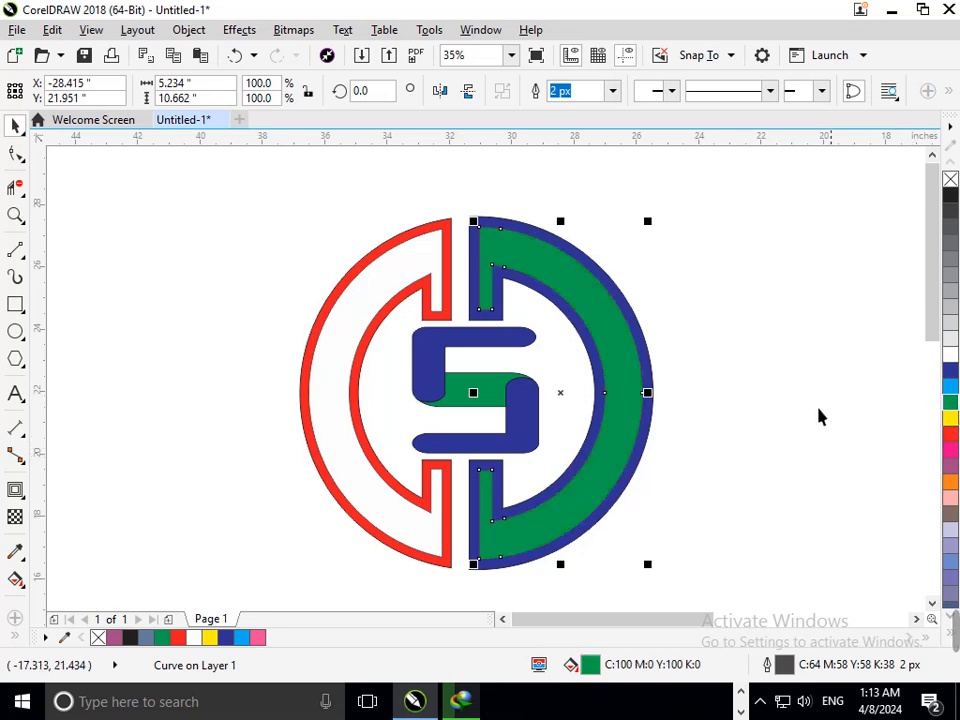
{"action": "left_click", "coordinate": [783, 450]}
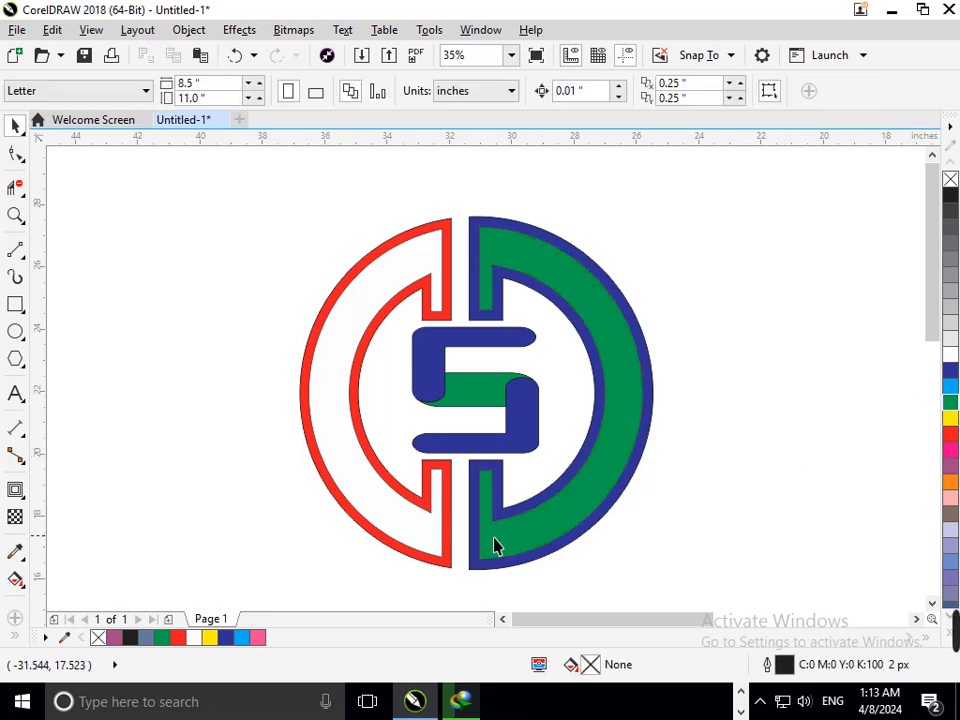
{"action": "left_click", "coordinate": [525, 538]}
{"action": "left_click", "coordinate": [950, 485]}
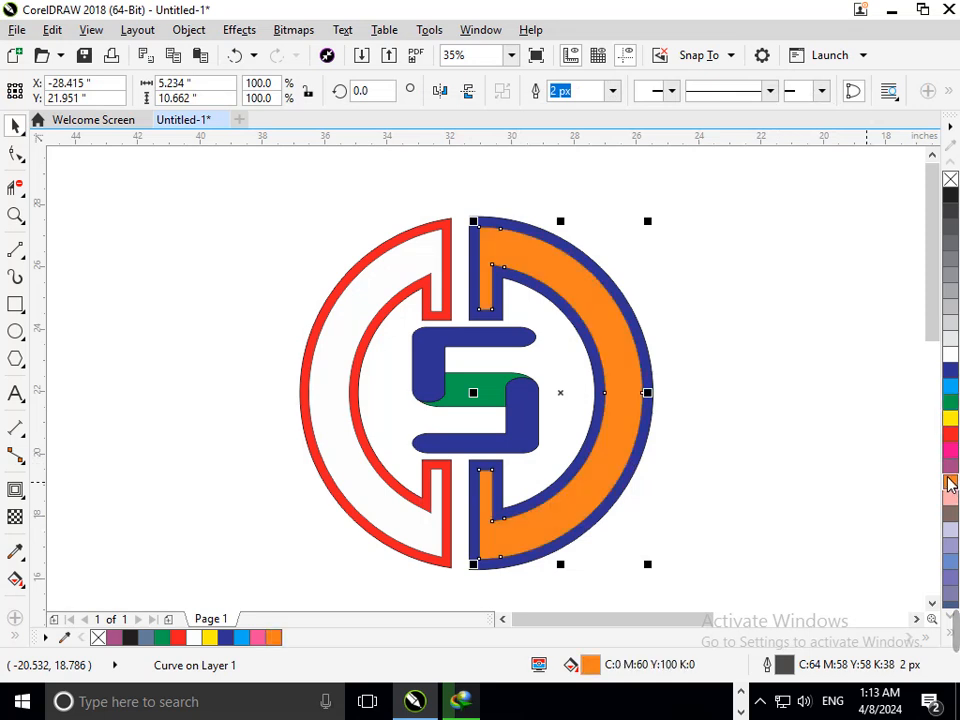
{"action": "left_click", "coordinate": [950, 465]}
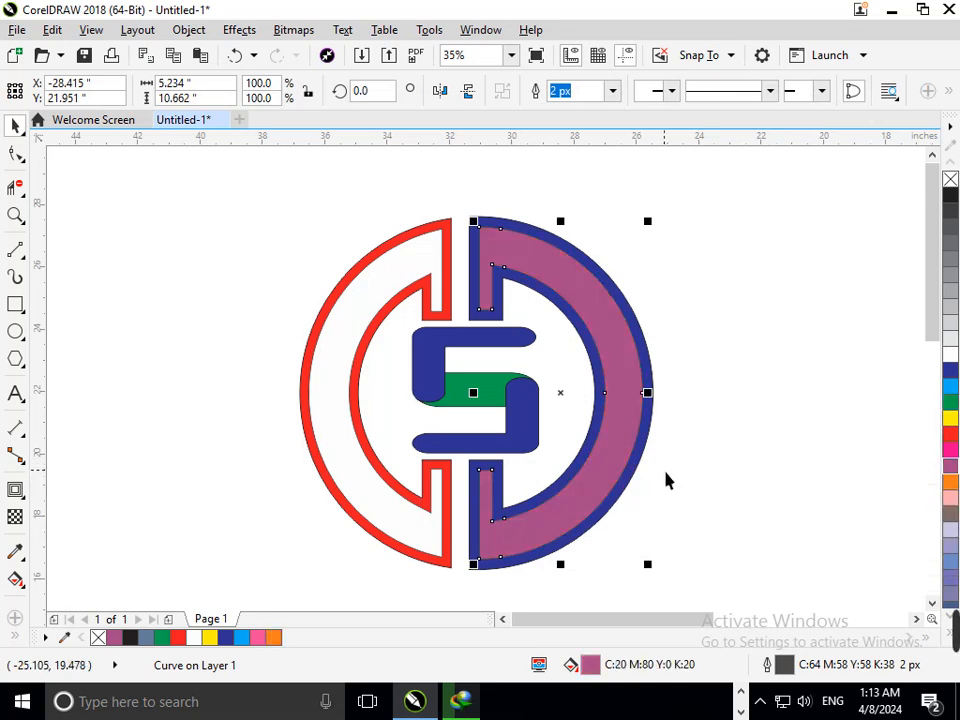
Step: Fill the inner bands of both ring halves with black
{"action": "left_click", "coordinate": [752, 450]}
{"action": "left_click", "coordinate": [637, 474]}
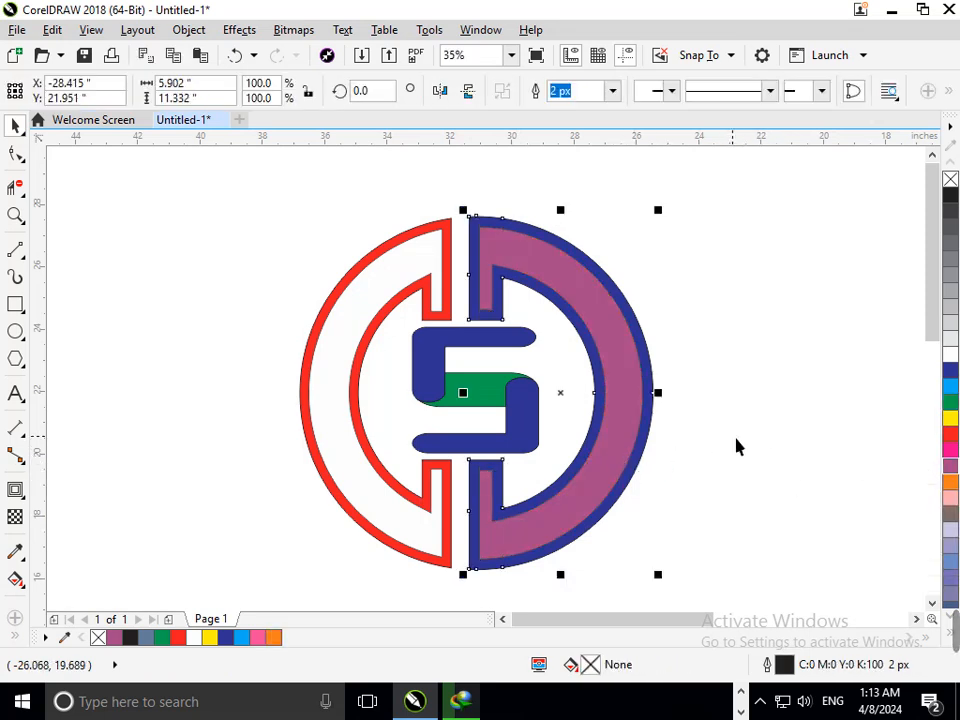
{"action": "left_click", "coordinate": [617, 467]}
{"action": "left_click", "coordinate": [950, 195]}
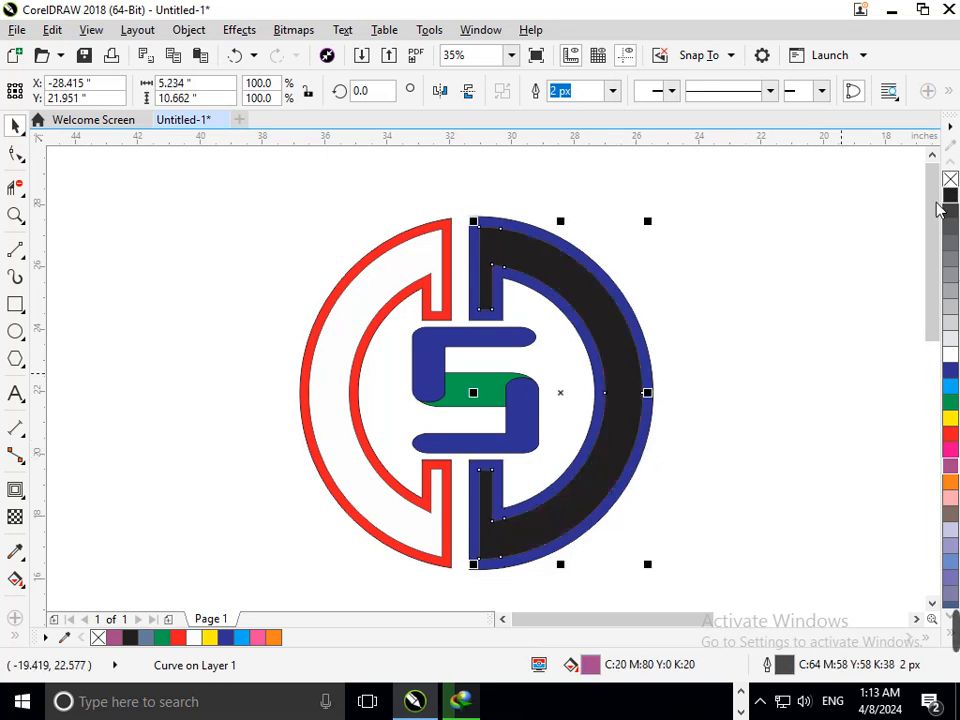
{"action": "left_click", "coordinate": [800, 335]}
{"action": "left_click", "coordinate": [392, 510]}
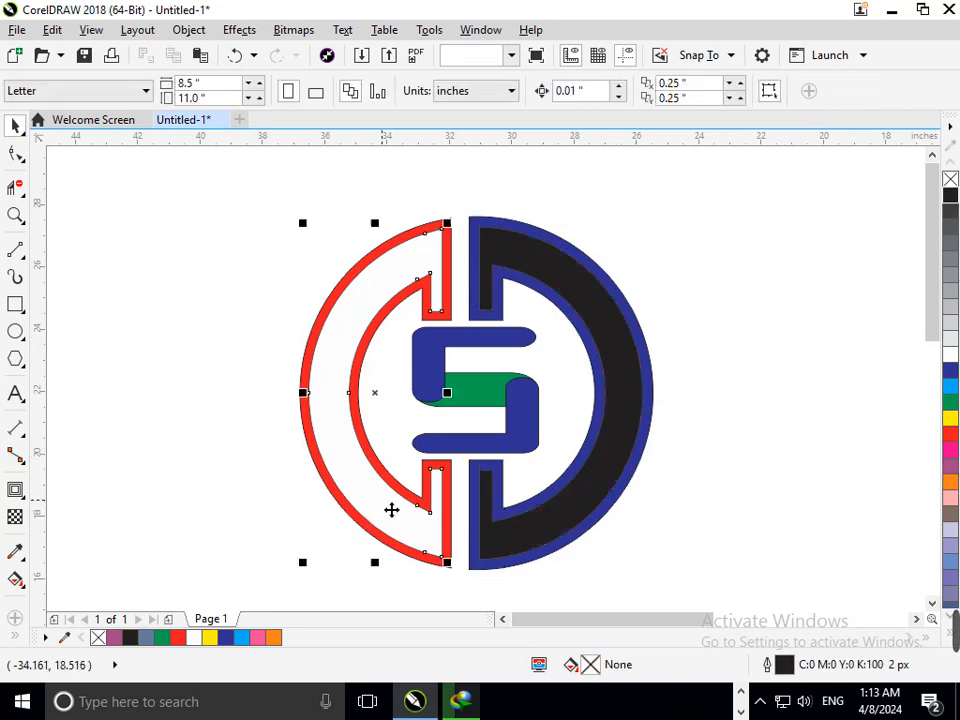
{"action": "left_click", "coordinate": [950, 195]}
{"action": "left_click", "coordinate": [810, 293]}
Step: Fill the blue half's inner band with yellow and the red half's inner band with green
{"action": "left_click", "coordinate": [545, 518]}
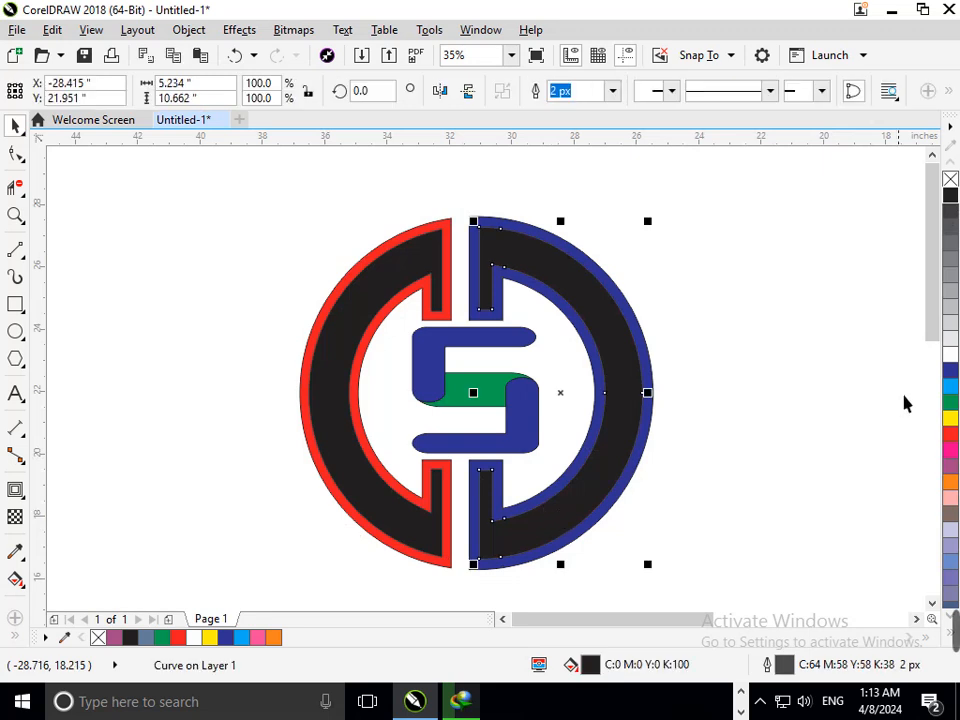
{"action": "left_click", "coordinate": [950, 418]}
{"action": "left_click", "coordinate": [231, 508]}
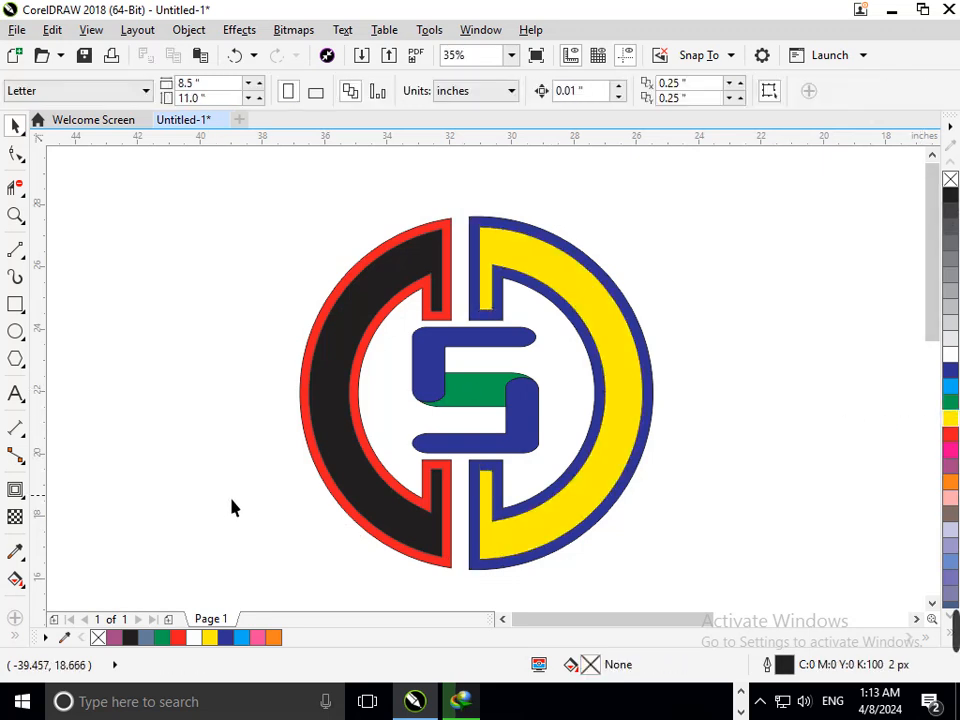
{"action": "left_click", "coordinate": [360, 489]}
{"action": "left_click", "coordinate": [944, 405]}
{"action": "left_click", "coordinate": [791, 460]}
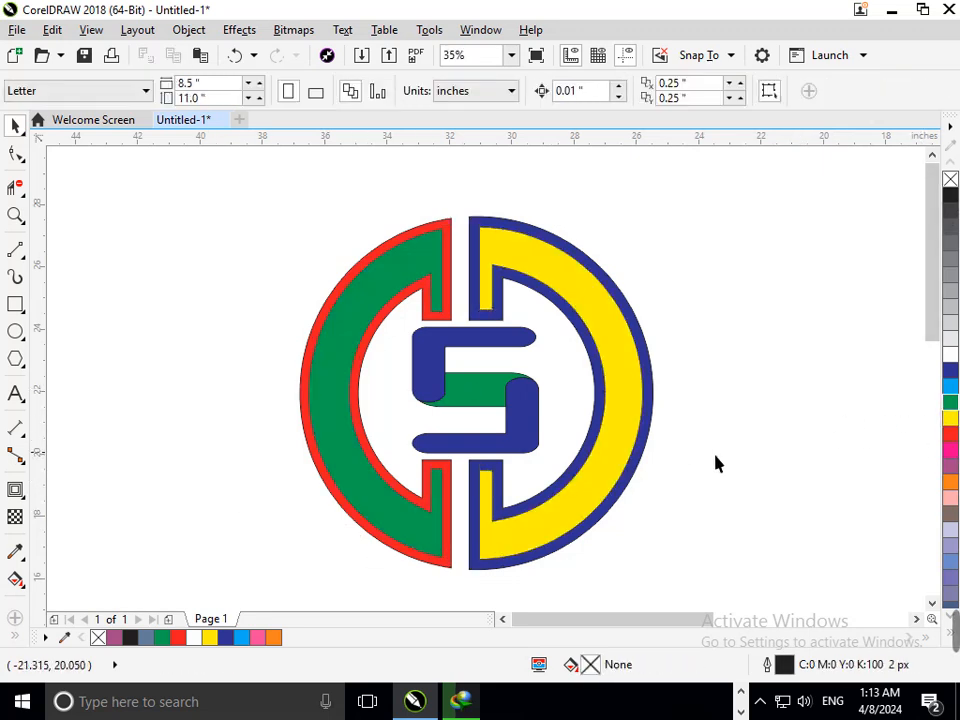
Step: Try purple, red, green, light blue, dark blue, white, black and grey fills on the blue half's inner band, ending on yellow
{"action": "left_click", "coordinate": [574, 508]}
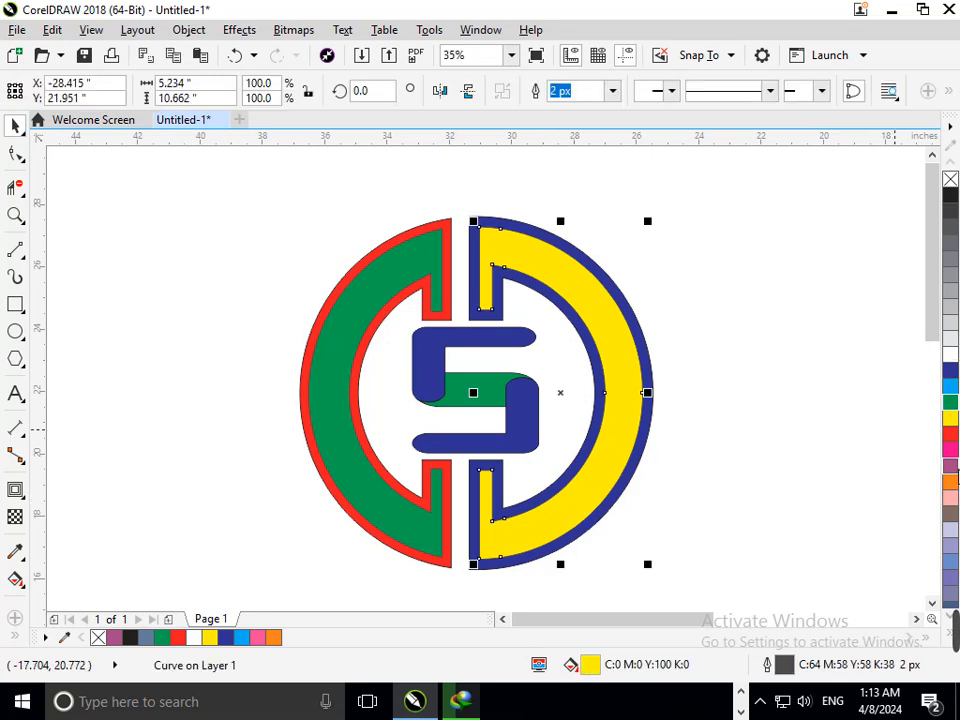
{"action": "left_click", "coordinate": [951, 466]}
{"action": "left_click", "coordinate": [949, 434]}
{"action": "left_click", "coordinate": [950, 419]}
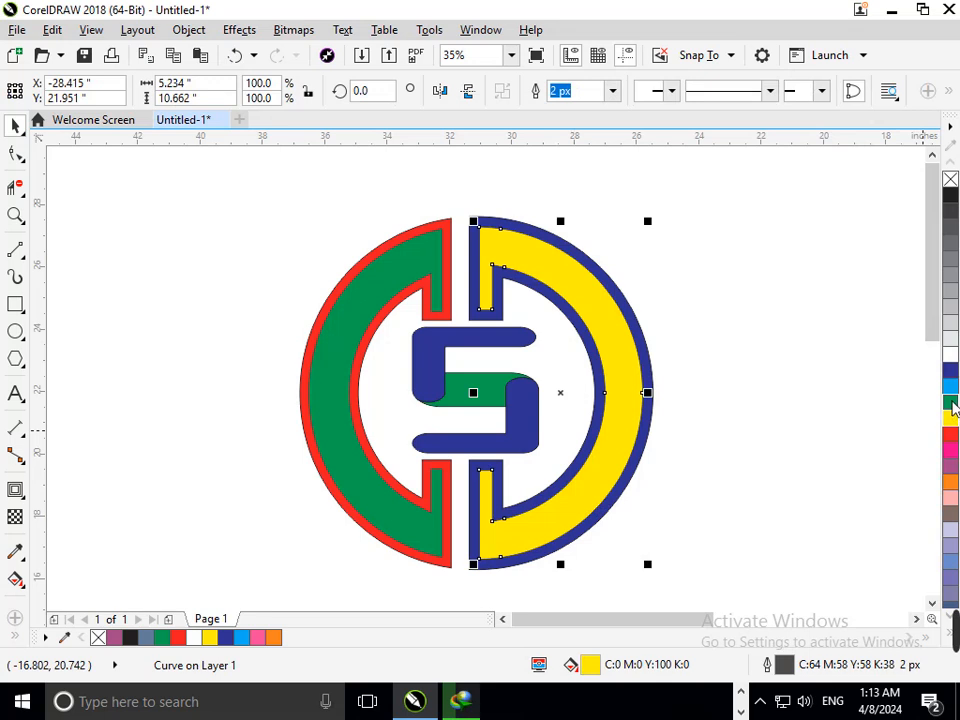
{"action": "left_click", "coordinate": [951, 403]}
{"action": "left_click", "coordinate": [951, 386]}
{"action": "left_click", "coordinate": [953, 372]}
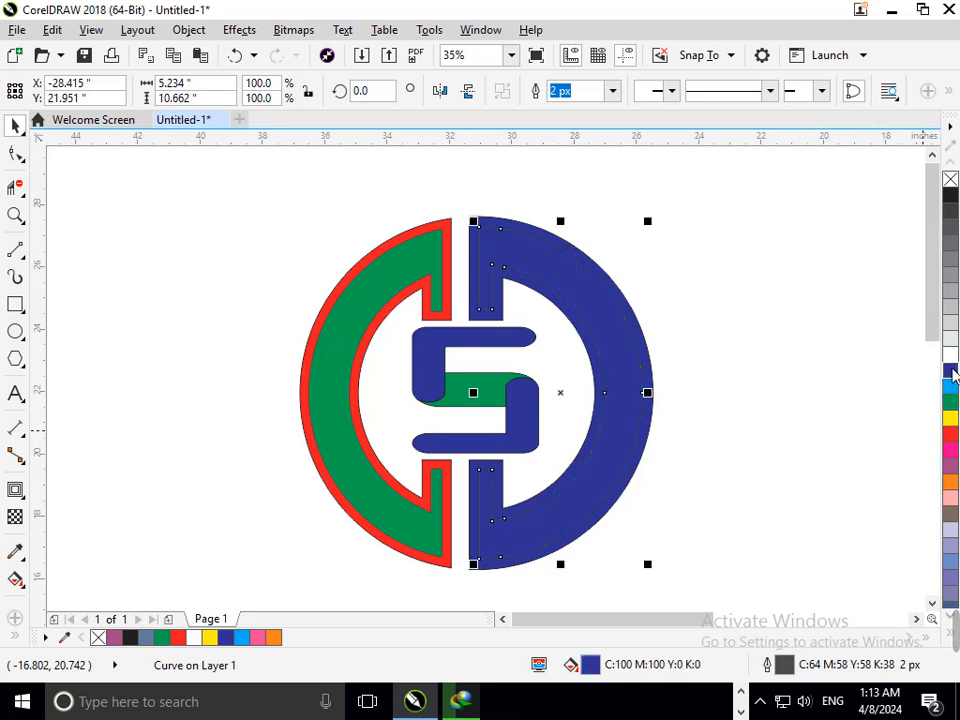
{"action": "left_click", "coordinate": [950, 358]}
{"action": "left_click", "coordinate": [951, 195]}
{"action": "left_click", "coordinate": [951, 259]}
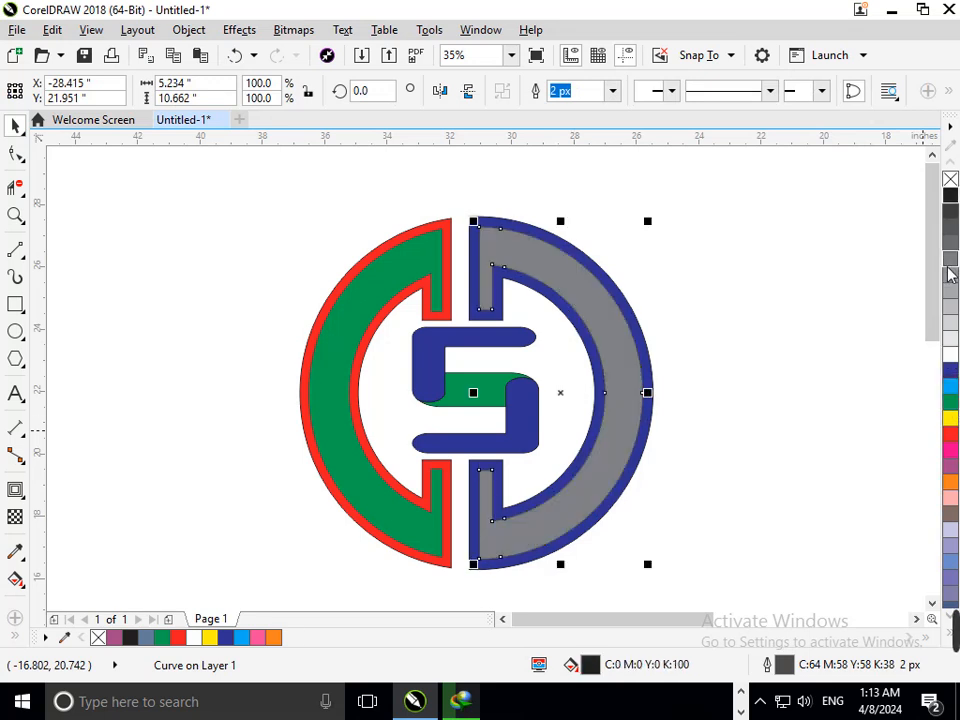
{"action": "left_click", "coordinate": [951, 417]}
Step: Fill the inner bands of both ring halves with light blue
{"action": "left_click", "coordinate": [351, 481]}
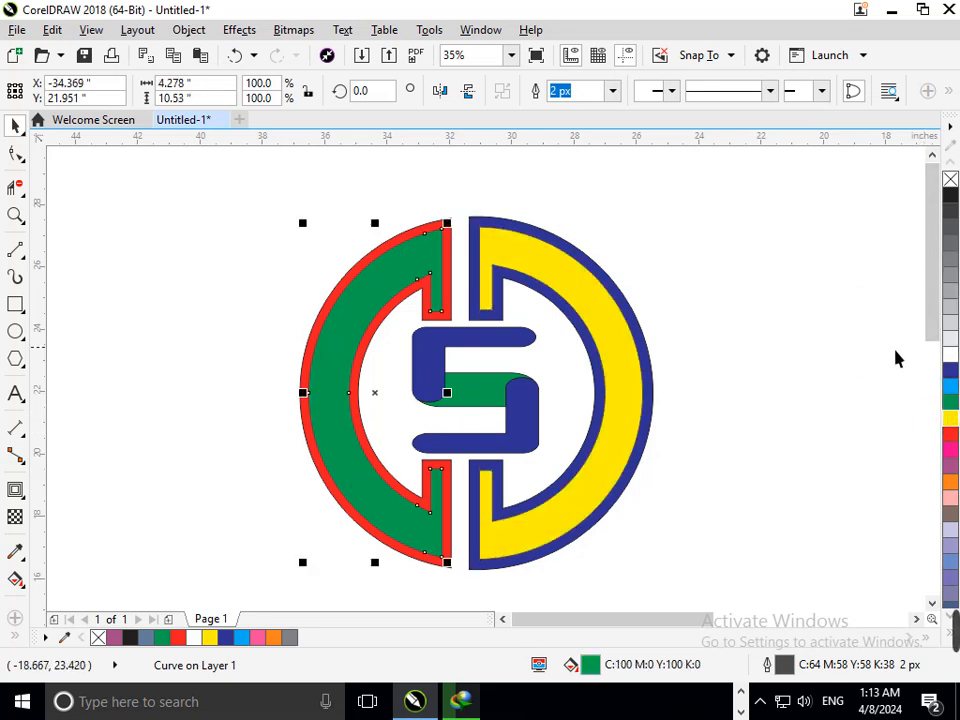
{"action": "left_click", "coordinate": [950, 386]}
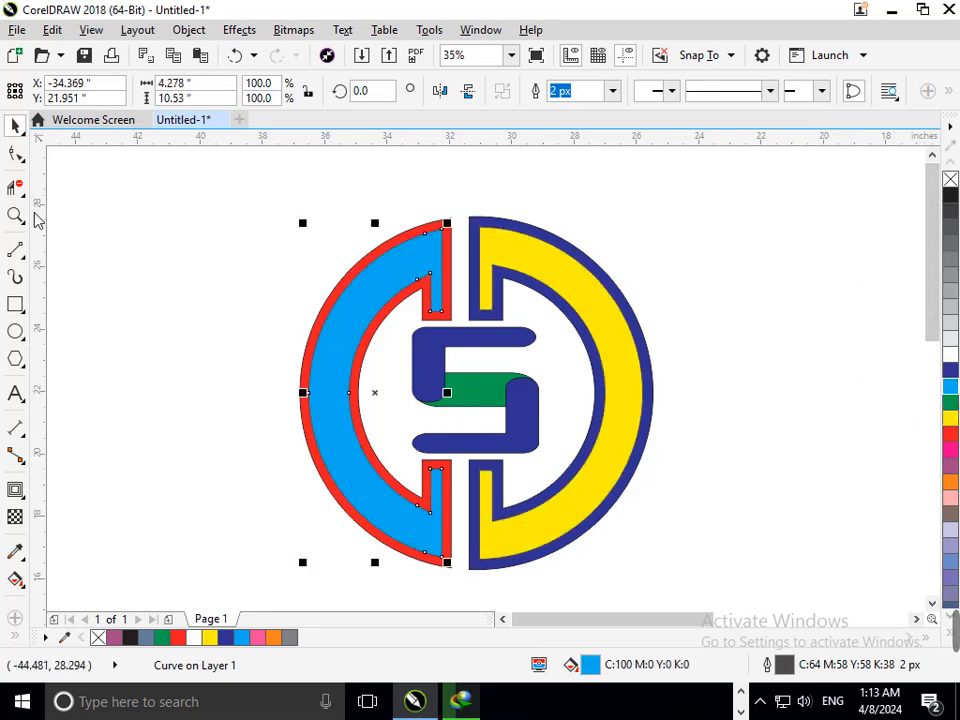
{"action": "left_click", "coordinate": [279, 313]}
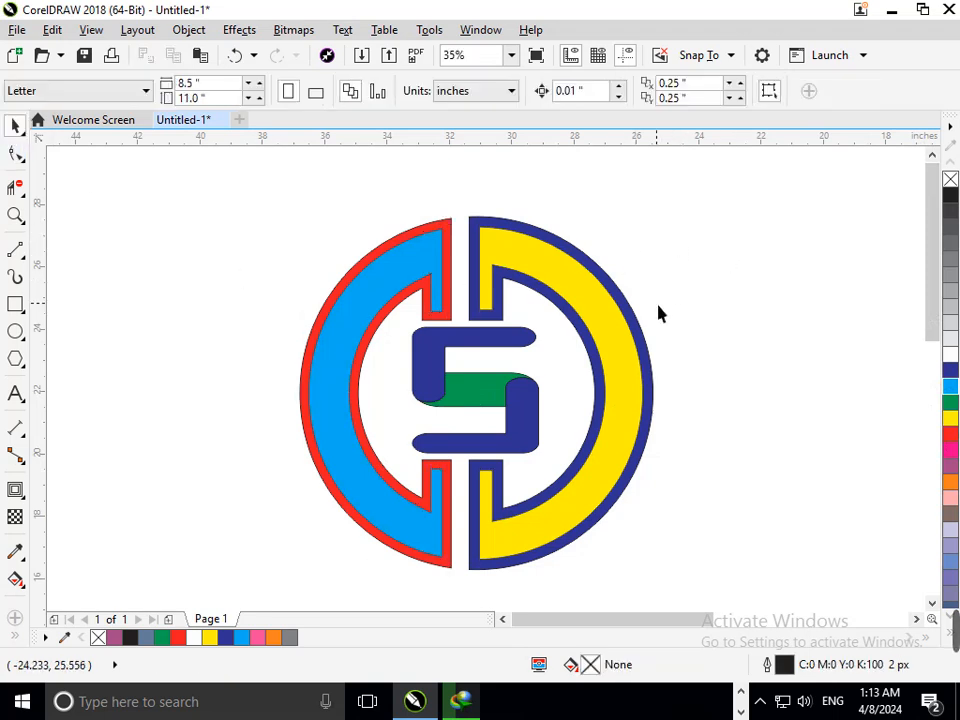
{"action": "left_click", "coordinate": [536, 552]}
{"action": "left_click", "coordinate": [950, 386]}
{"action": "left_click", "coordinate": [570, 435]}
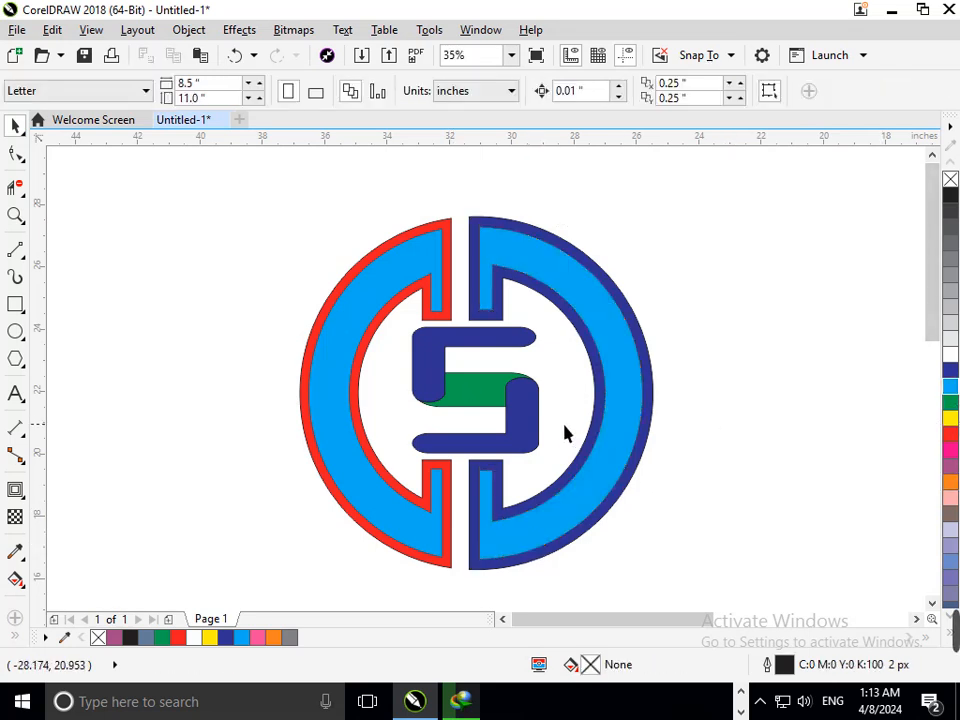
Step: Fill the dark blue and red outer borders of both ring halves with black
{"action": "scroll", "coordinate": [262, 275], "scroll_direction": "down", "scroll_amount": 4}
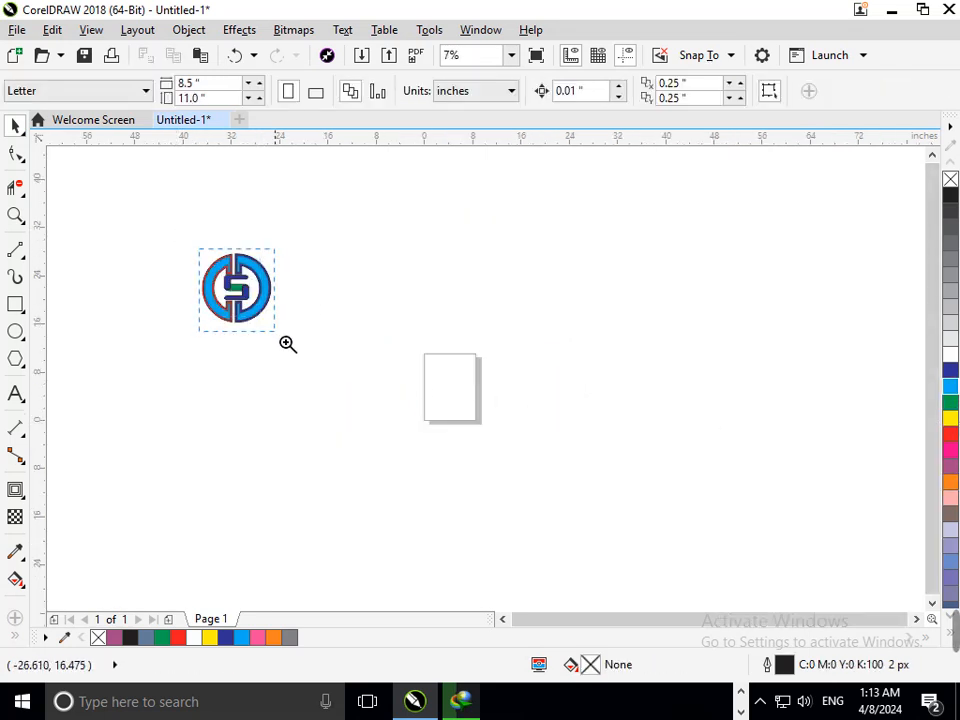
{"action": "left_click_drag", "start_coordinate": [286, 341], "coordinate": [287, 342]}
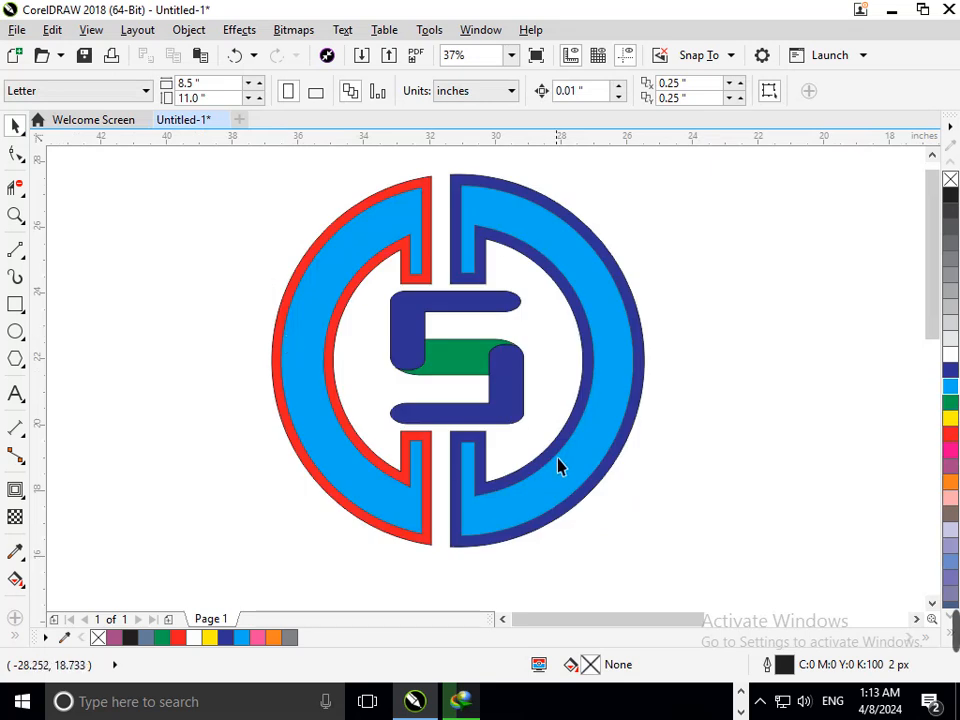
{"action": "left_click", "coordinate": [600, 512]}
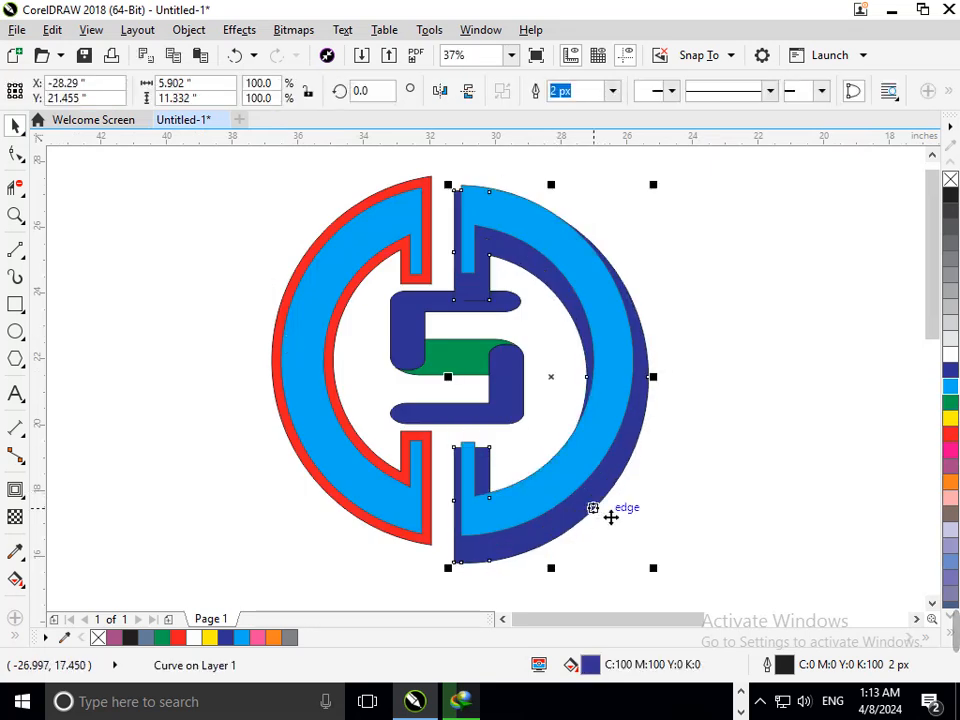
{"action": "right_click", "coordinate": [950, 195]}
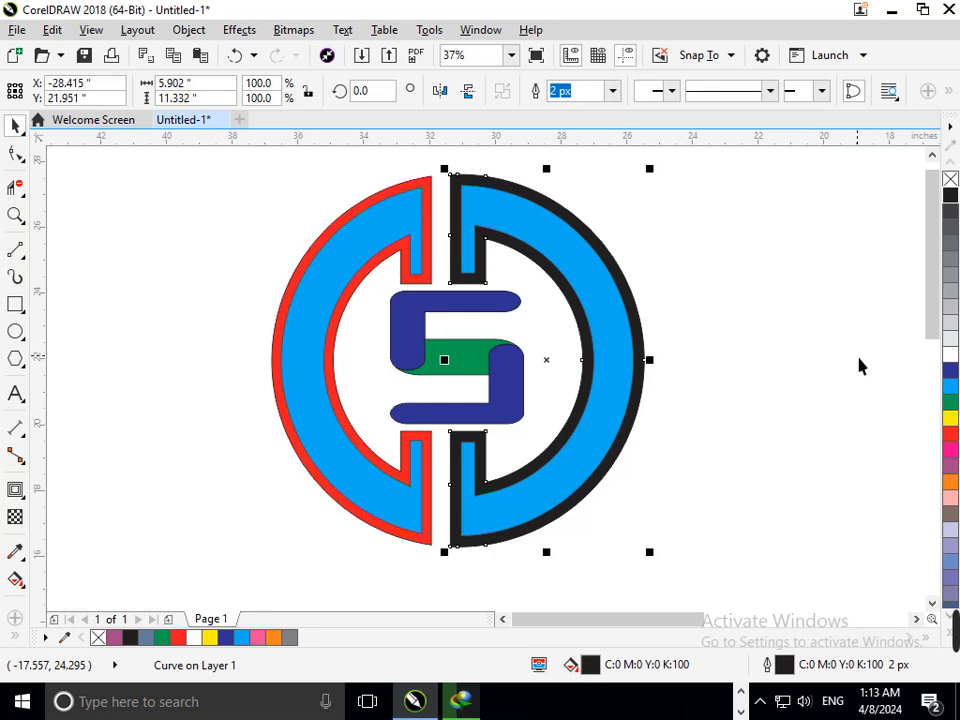
{"action": "left_click", "coordinate": [859, 364]}
{"action": "left_click", "coordinate": [424, 547]}
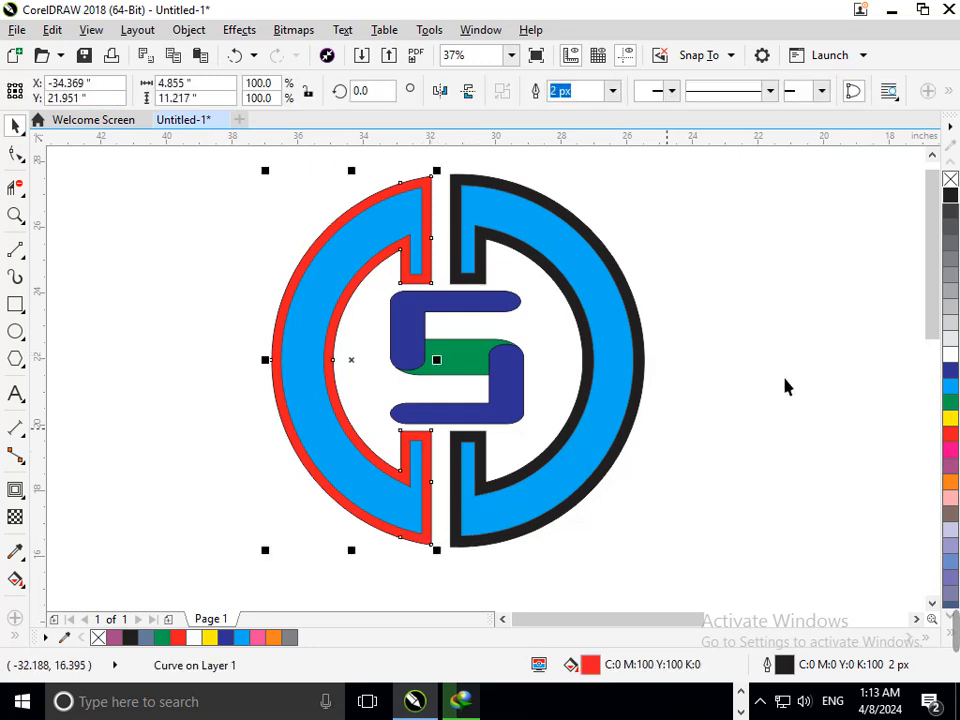
{"action": "right_click", "coordinate": [950, 203]}
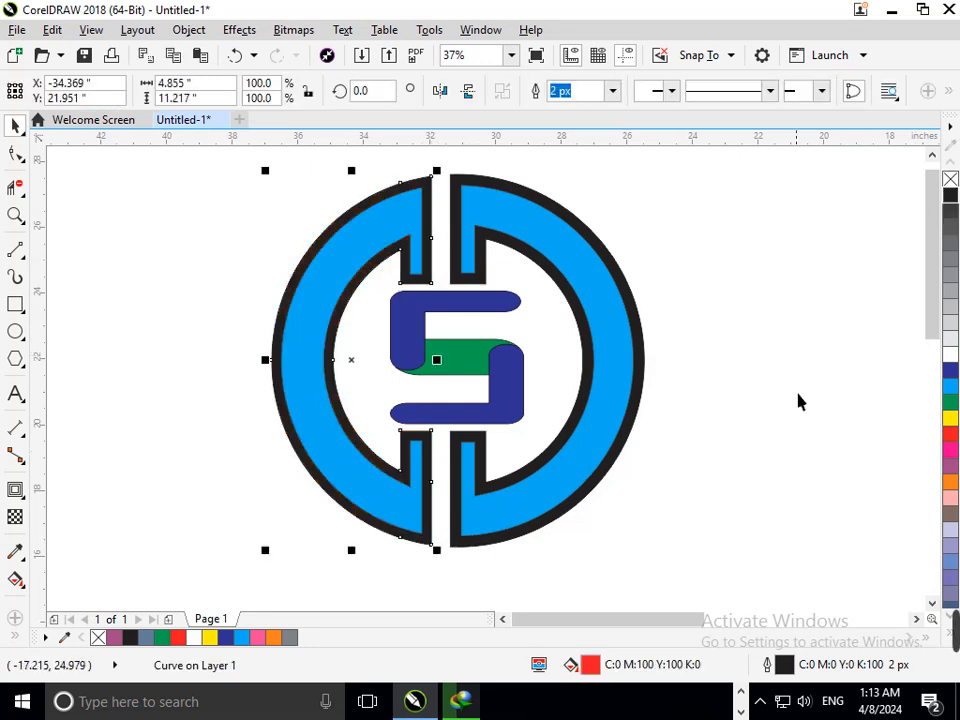
{"action": "left_click", "coordinate": [754, 416]}
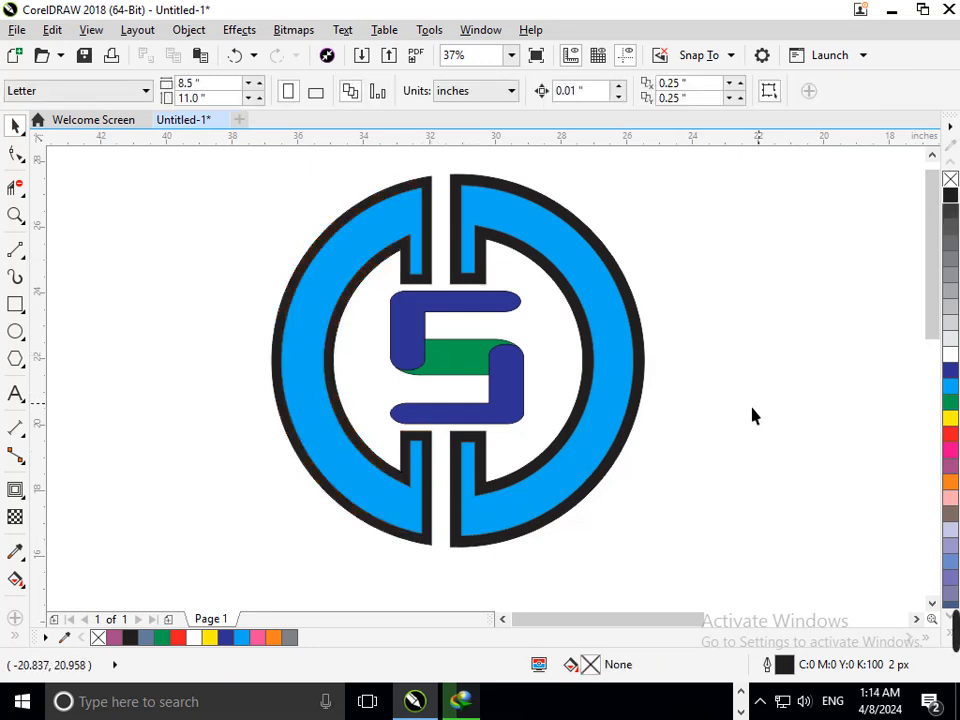
Step: Fill one ring half's light blue inner band with red and the half with the shorter crown, opposite it, with orange
{"action": "left_click", "coordinate": [502, 515]}
{"action": "left_click", "coordinate": [951, 434]}
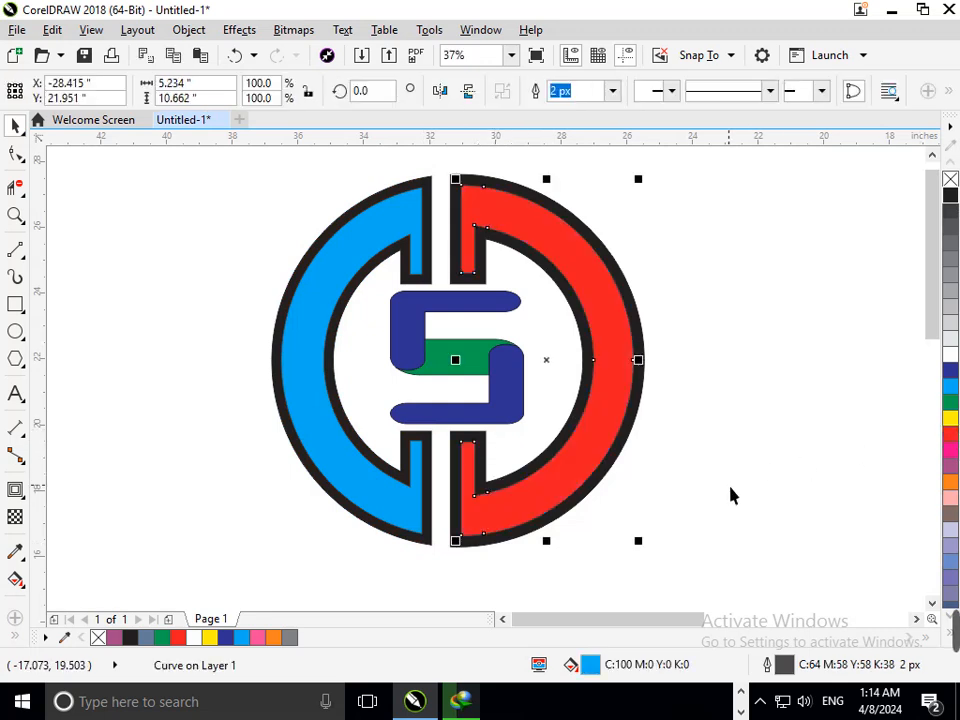
{"action": "left_click", "coordinate": [708, 485]}
{"action": "left_click", "coordinate": [380, 507]}
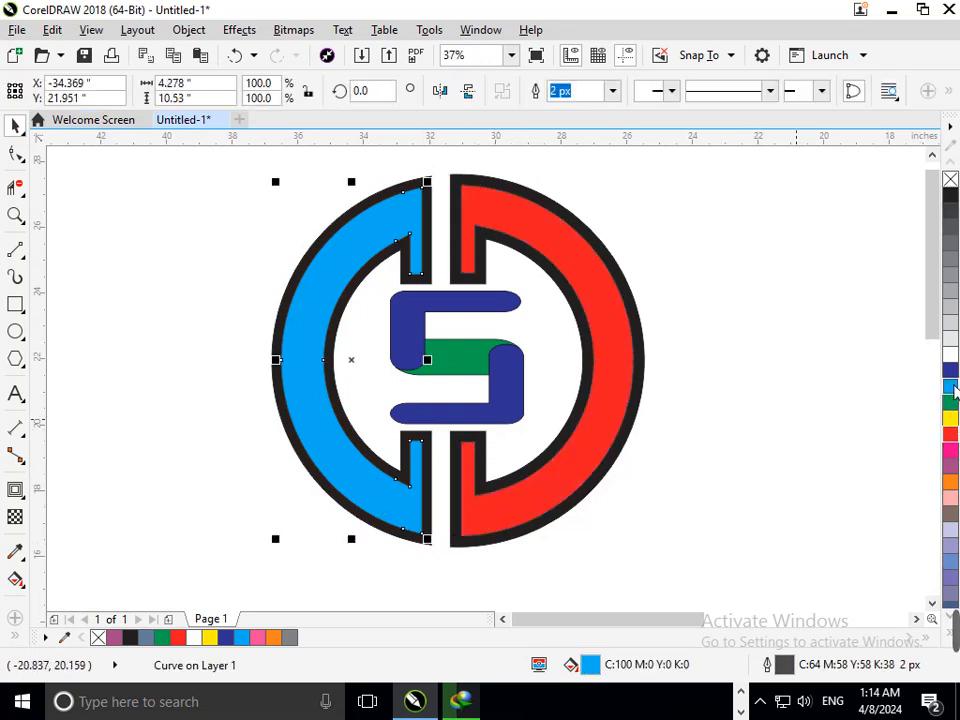
{"action": "left_click", "coordinate": [951, 371]}
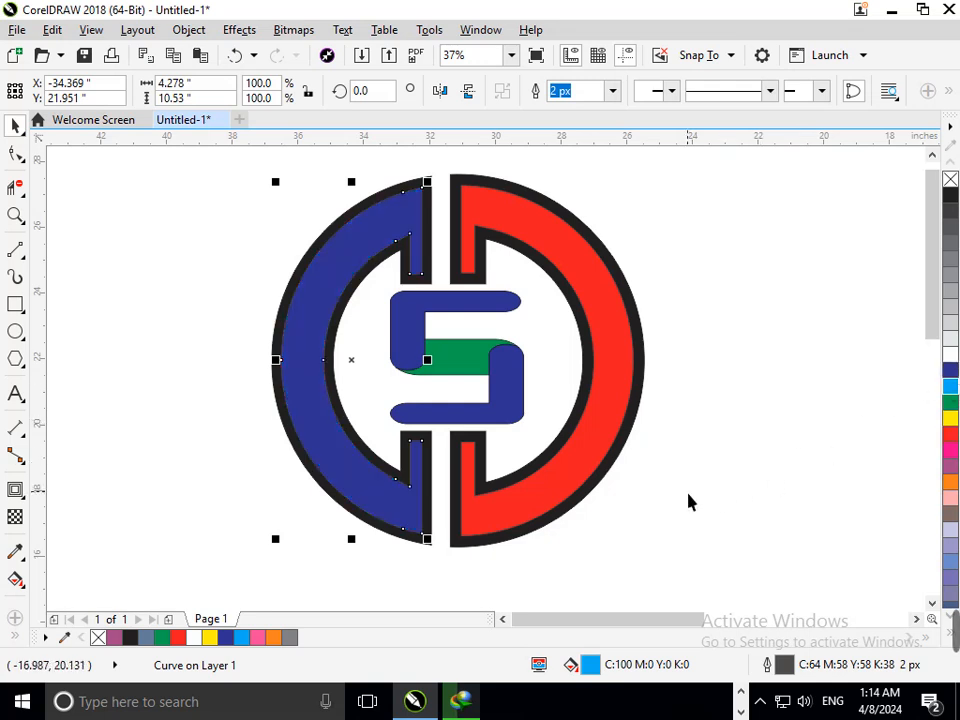
{"action": "left_click", "coordinate": [951, 482]}
{"action": "left_click", "coordinate": [705, 478]}
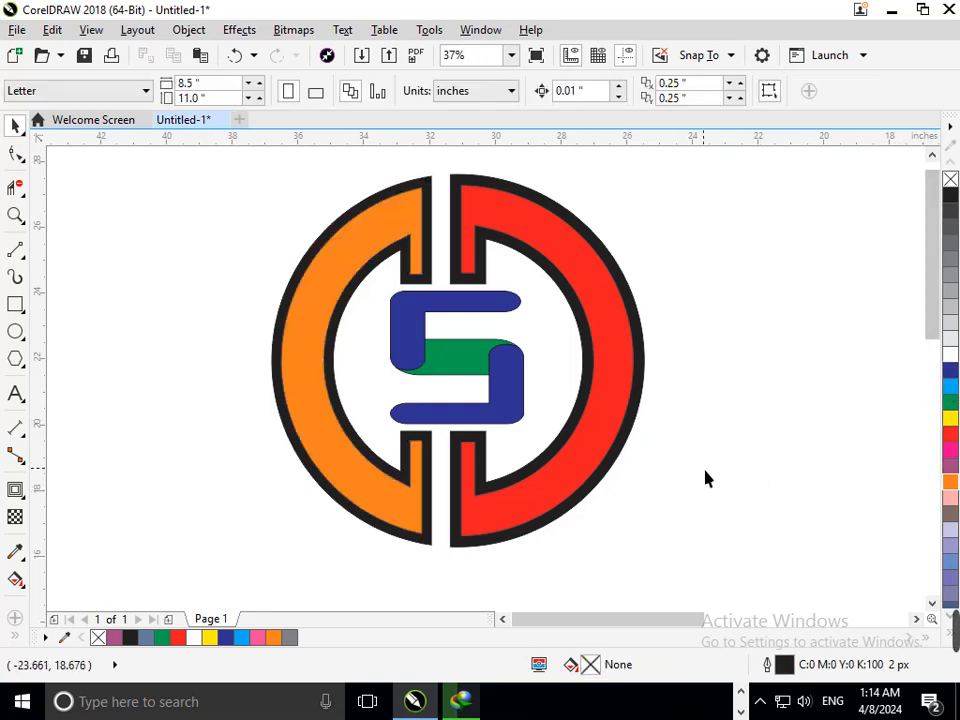
Step: Enlarge the whole logo proportionally to about 13.37 inches across and select all of its parts
{"action": "key", "text": "F3"}
{"action": "left_click_drag", "start_coordinate": [170, 222], "coordinate": [343, 375]}
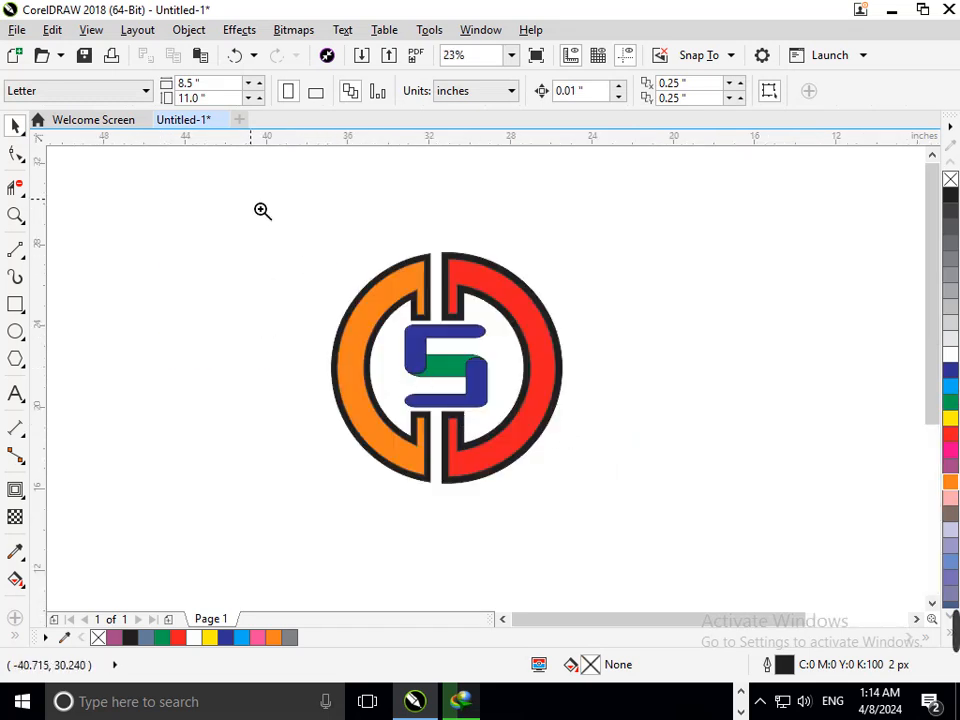
{"action": "scroll", "coordinate": [511, 456], "scroll_direction": "up", "scroll_amount": 1}
{"action": "left_click_drag", "start_coordinate": [651, 390], "coordinate": [664, 529]}
{"action": "left_click_drag", "start_coordinate": [602, 480], "coordinate": [627, 509]}
{"action": "left_click_drag", "start_coordinate": [517, 460], "coordinate": [525, 505]}
{"action": "left_click", "coordinate": [686, 456]}
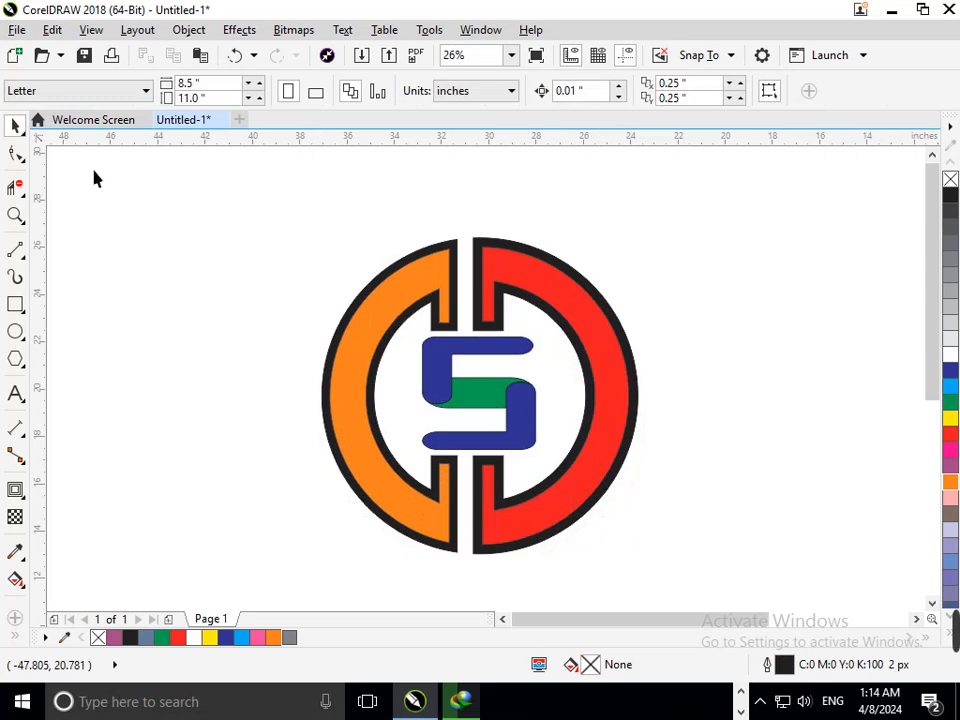
{"action": "left_click_drag", "start_coordinate": [249, 207], "coordinate": [704, 575]}
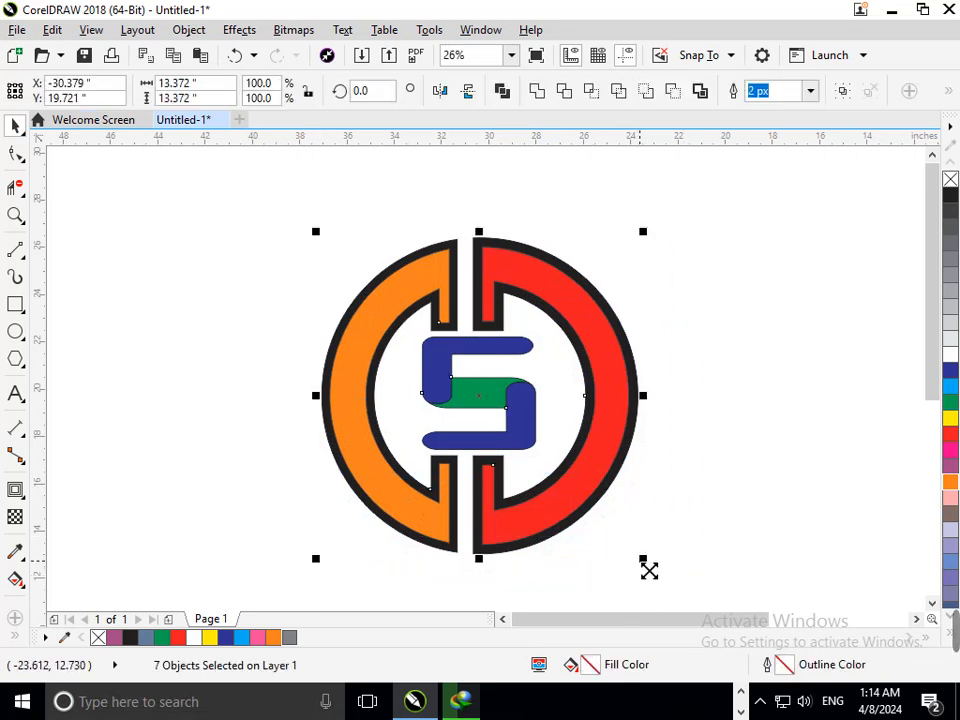